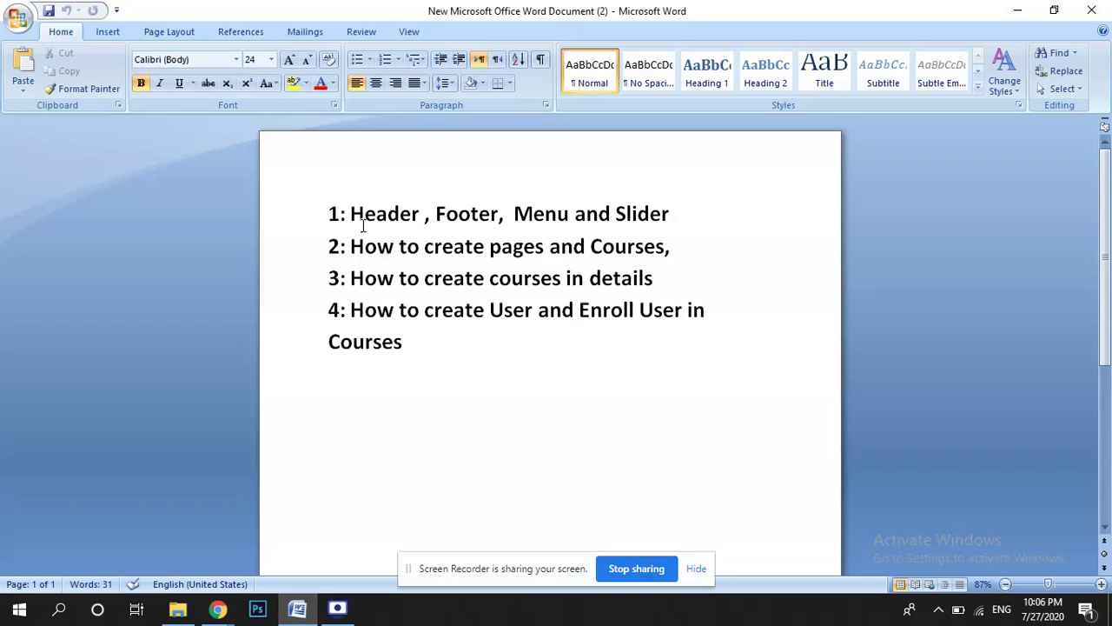
Highlight the Word topic 'How to create pages and Courses', then bring up the Fiverr seller dashboard in Chrome
left_click_drag(351, 243, 689, 252)
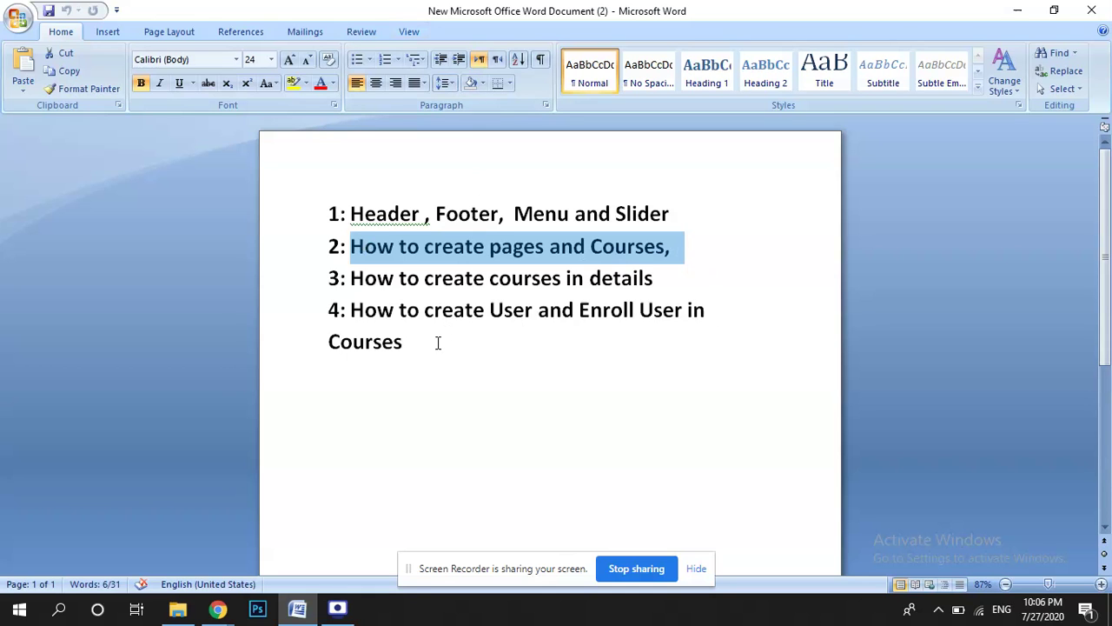
left_click(217, 608)
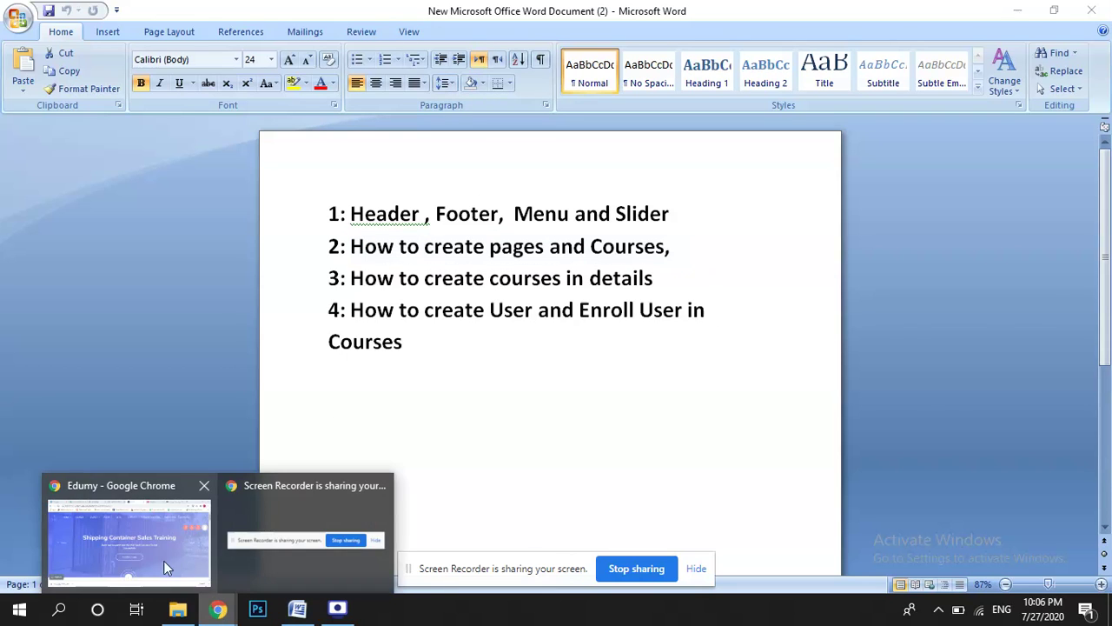
left_click(165, 556)
left_click(210, 12)
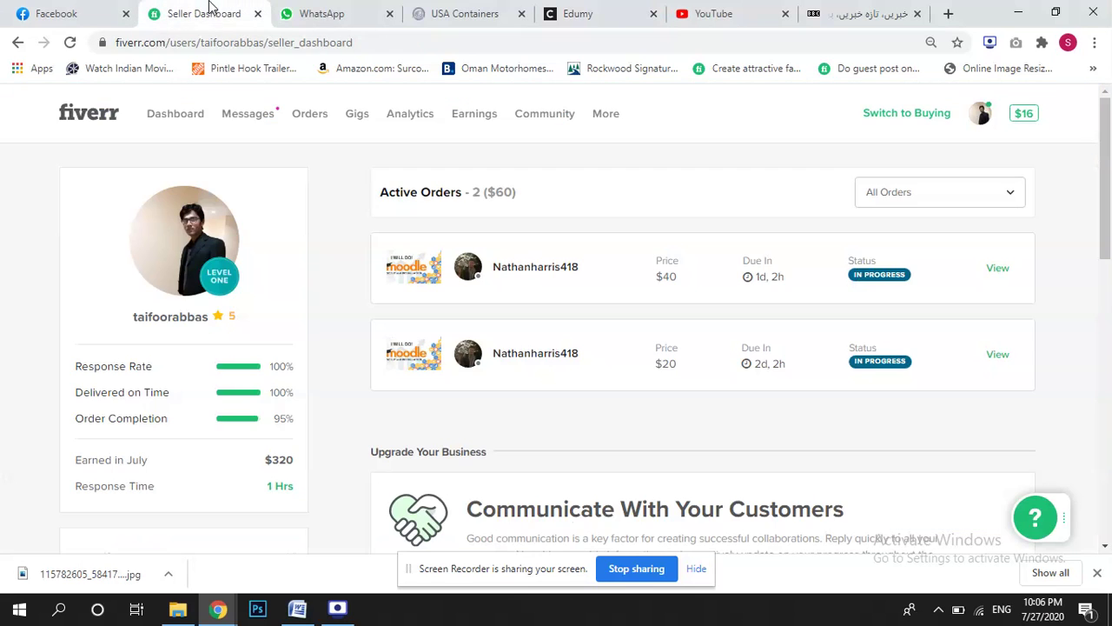
Open the latest buyer conversation in the Fiverr inbox
left_click(258, 116)
left_click(325, 157)
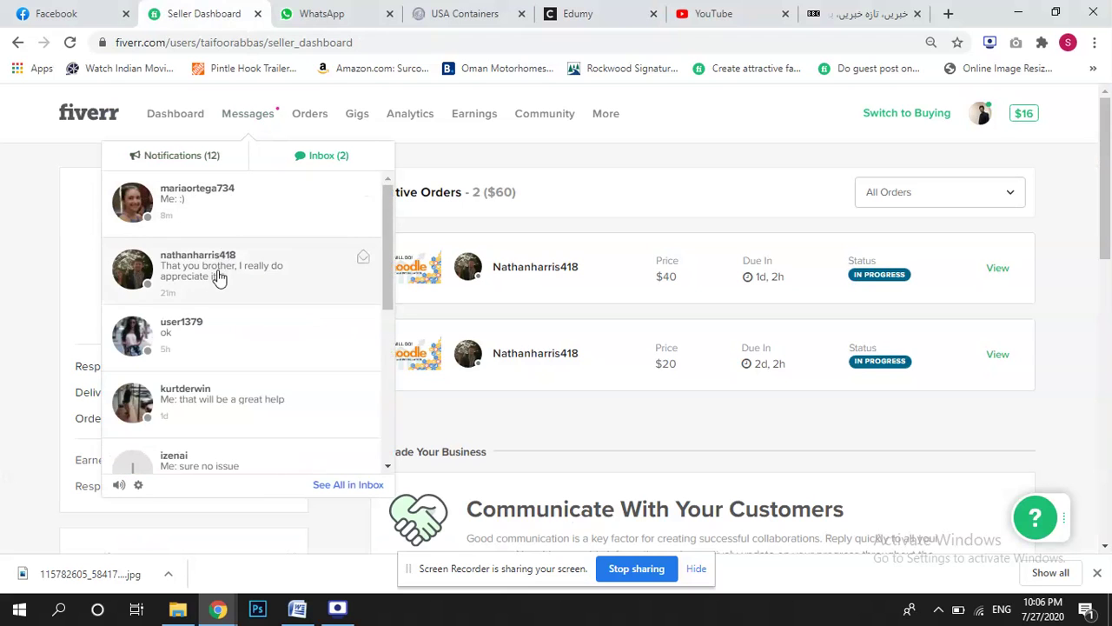
left_click(153, 292)
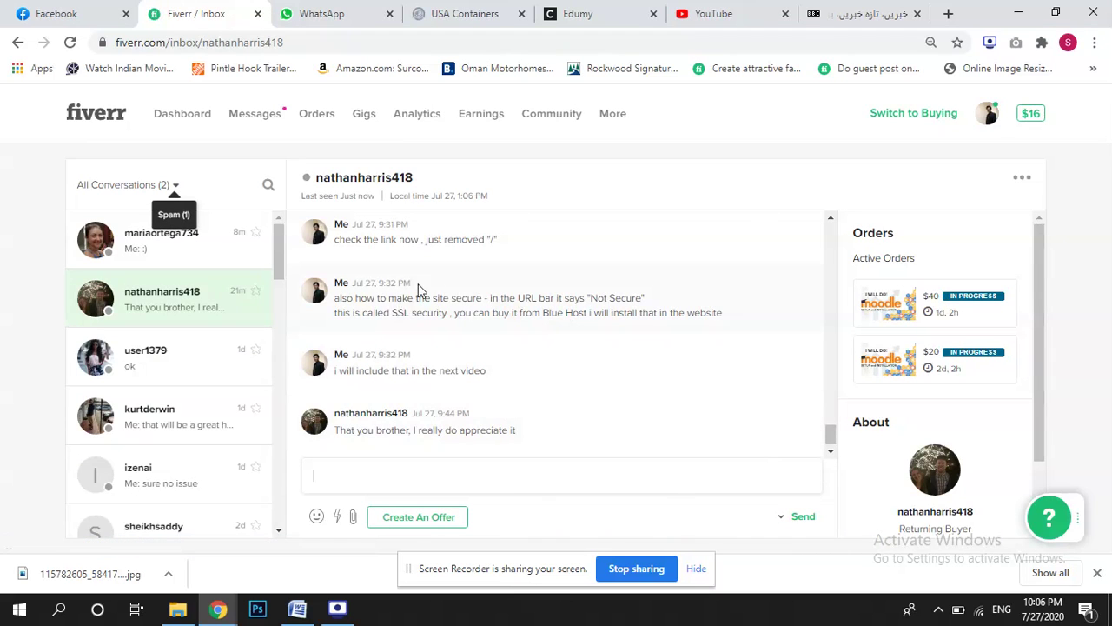
Highlight the buyer's messages about making the site secure, then return to the Edumy training site
left_click_drag(366, 240, 522, 249)
left_click_drag(340, 298, 634, 299)
left_click(492, 304)
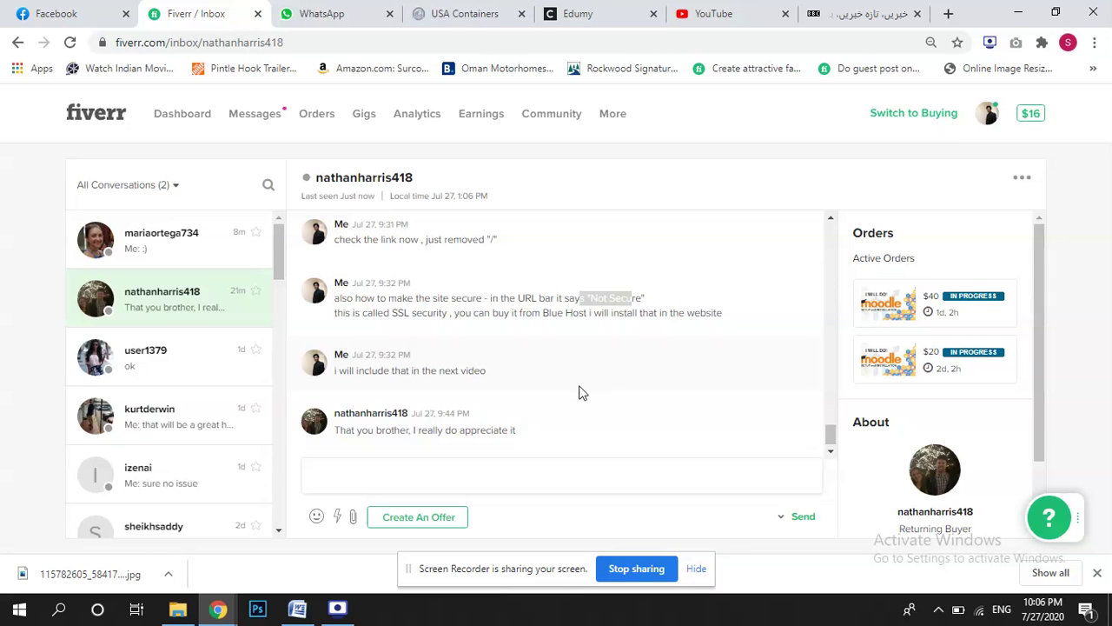
left_click(596, 10)
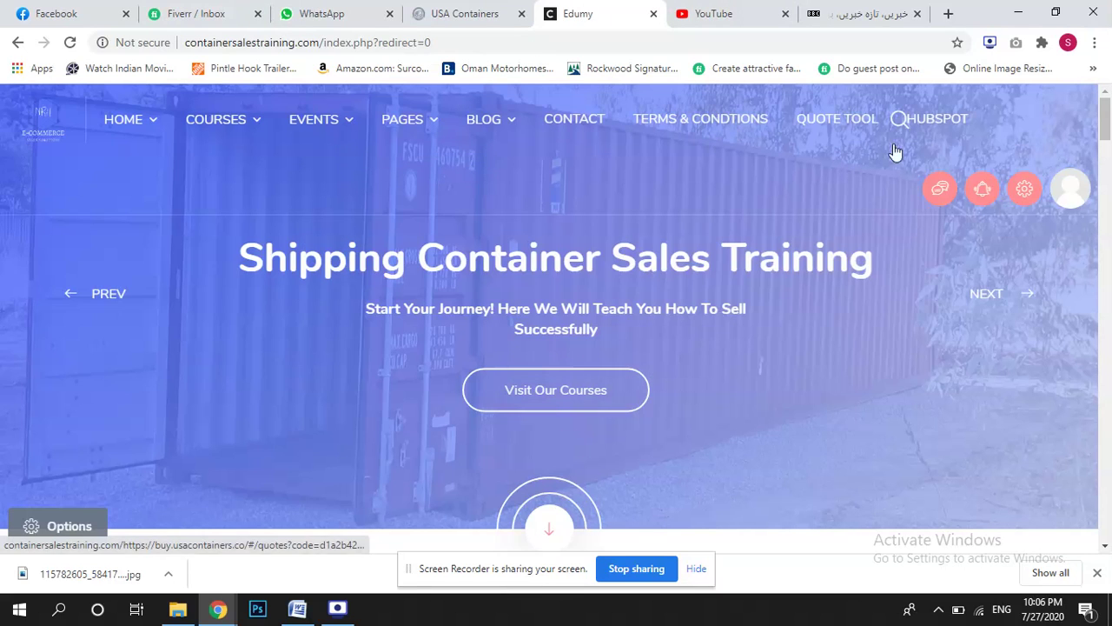
Go to Site administration > Appearance > Themes > Theme settings
left_click(1025, 192)
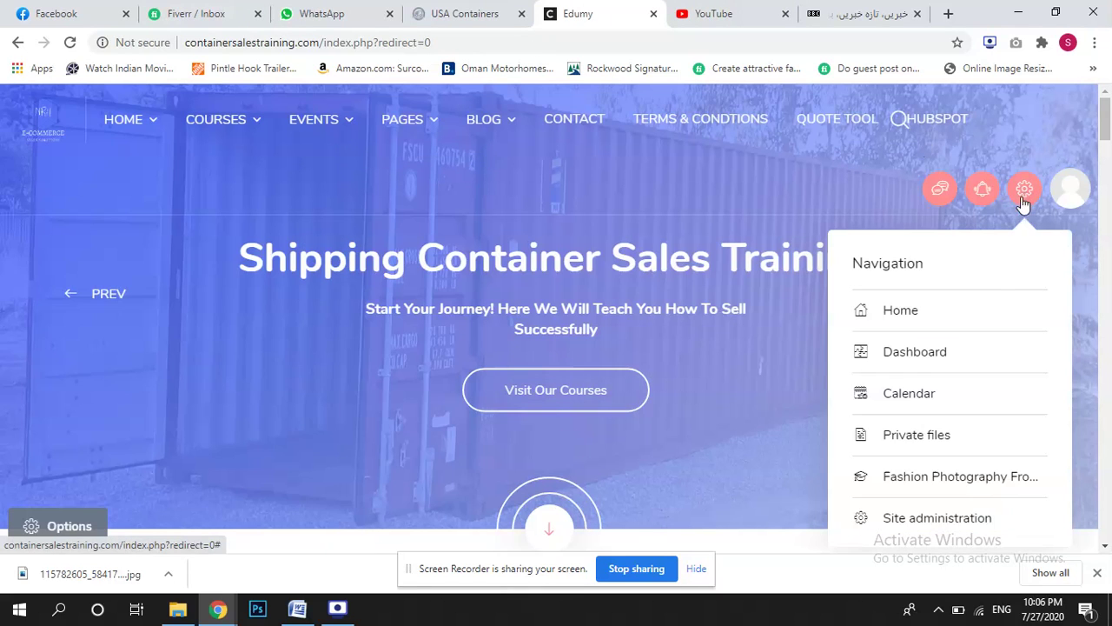
left_click(928, 515)
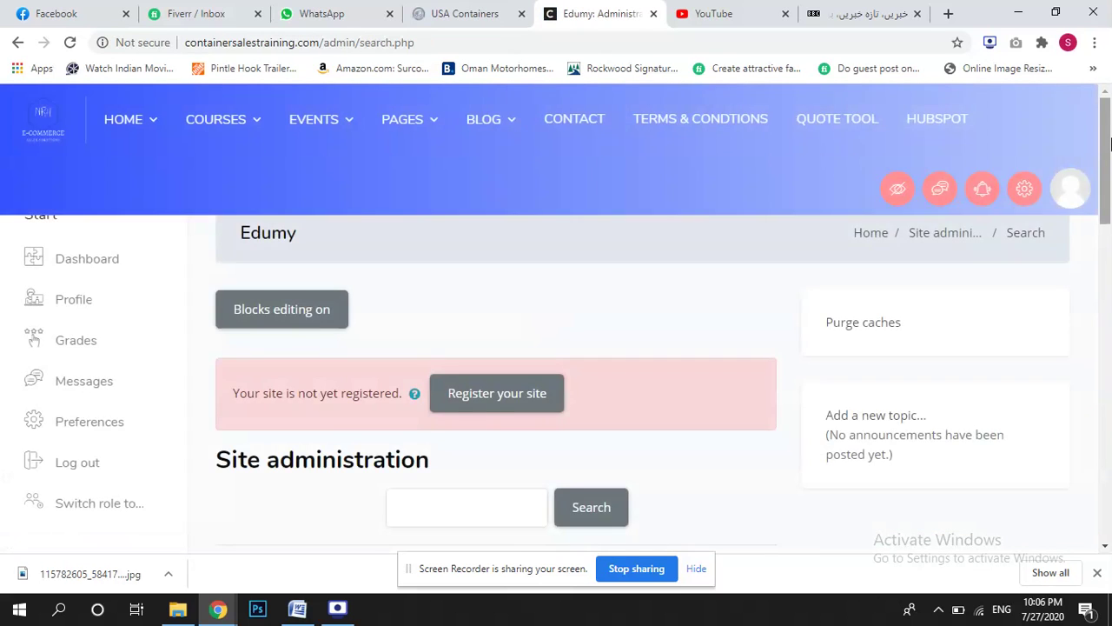
left_click_drag(1105, 152, 1108, 218)
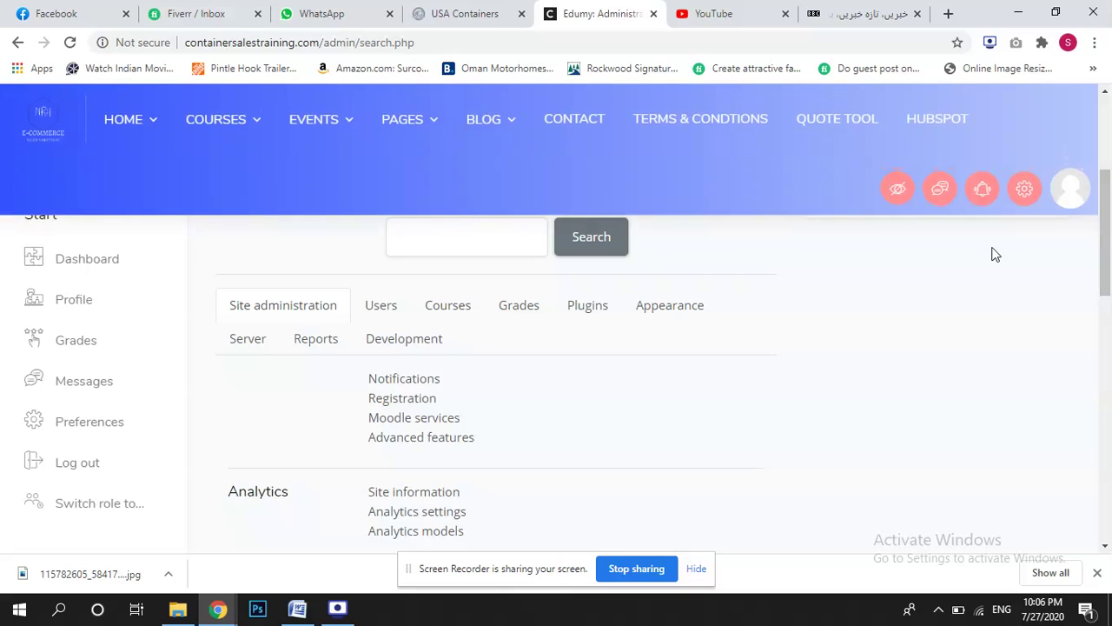
left_click(682, 327)
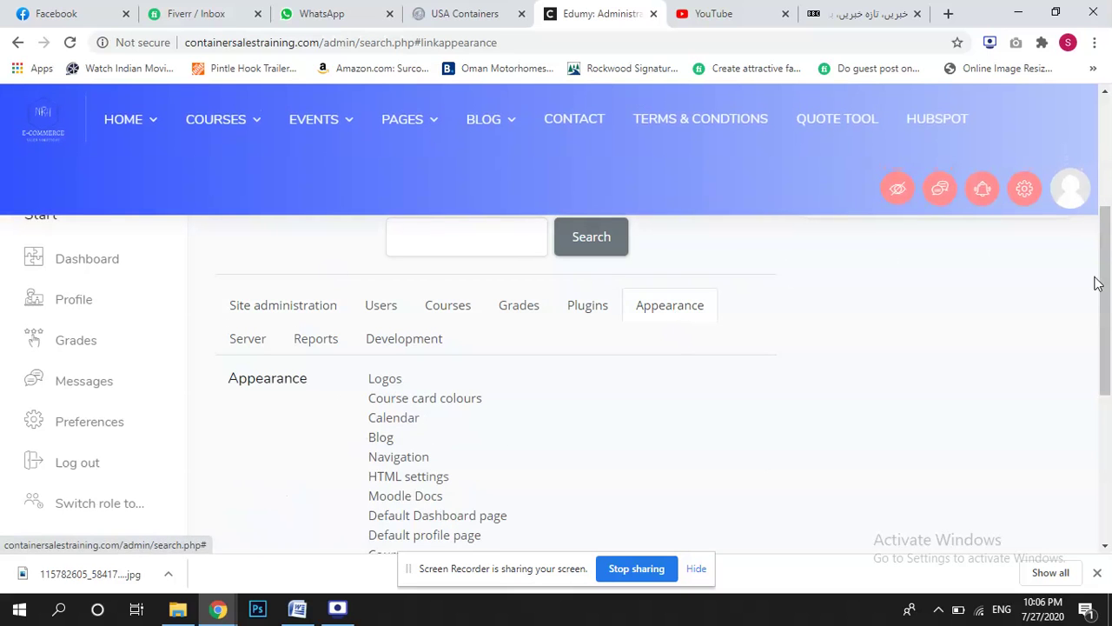
left_click_drag(1105, 243, 1109, 415)
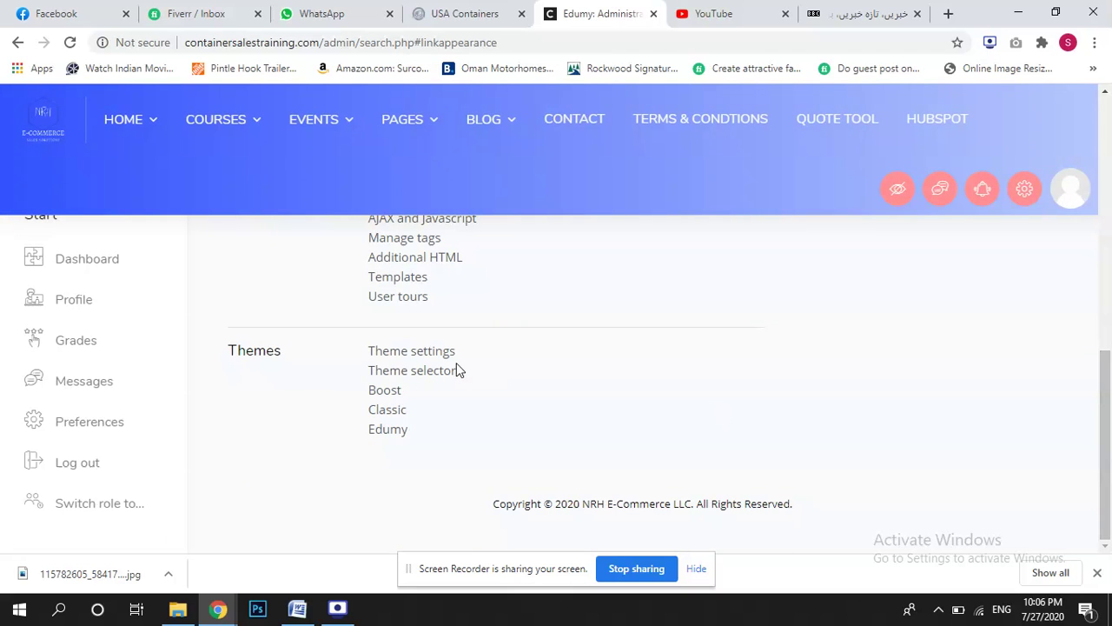
left_click(428, 354)
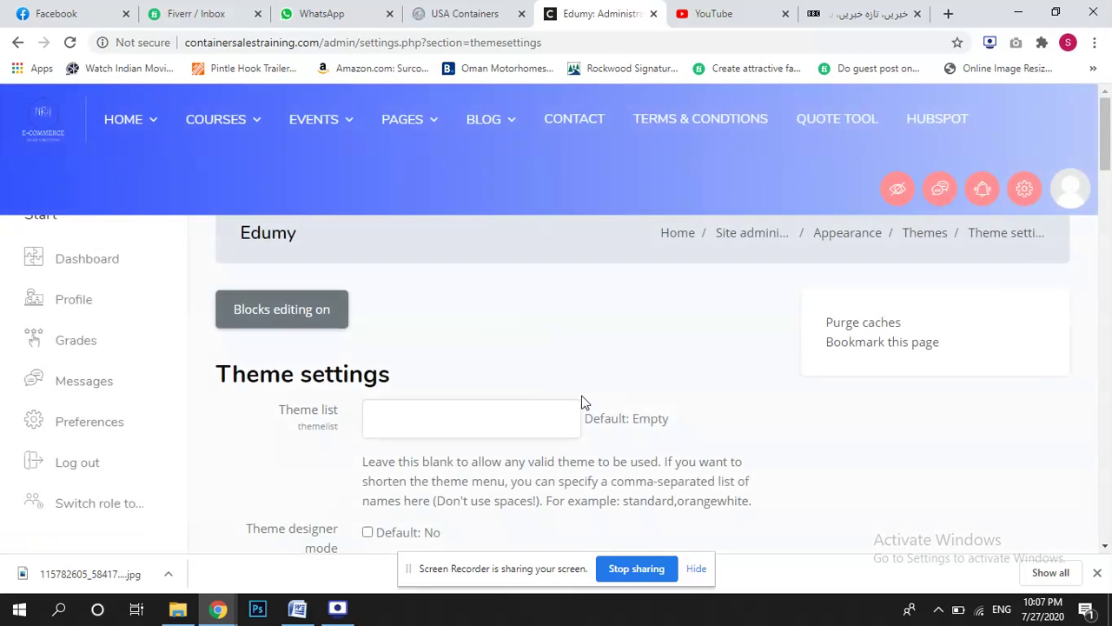
Scroll to Custom menu items and inspect the Hubspot, Quote Tool and Contact entries
left_click_drag(1105, 150, 1108, 302)
left_click_drag(764, 326, 769, 447)
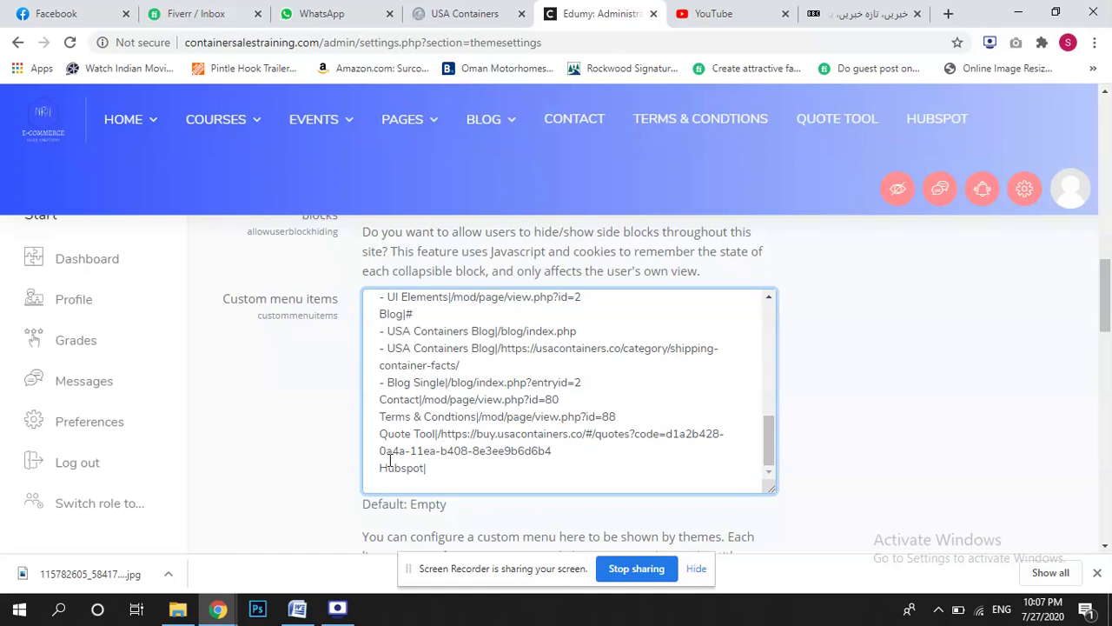
left_click(423, 467)
left_click_drag(380, 434, 419, 434)
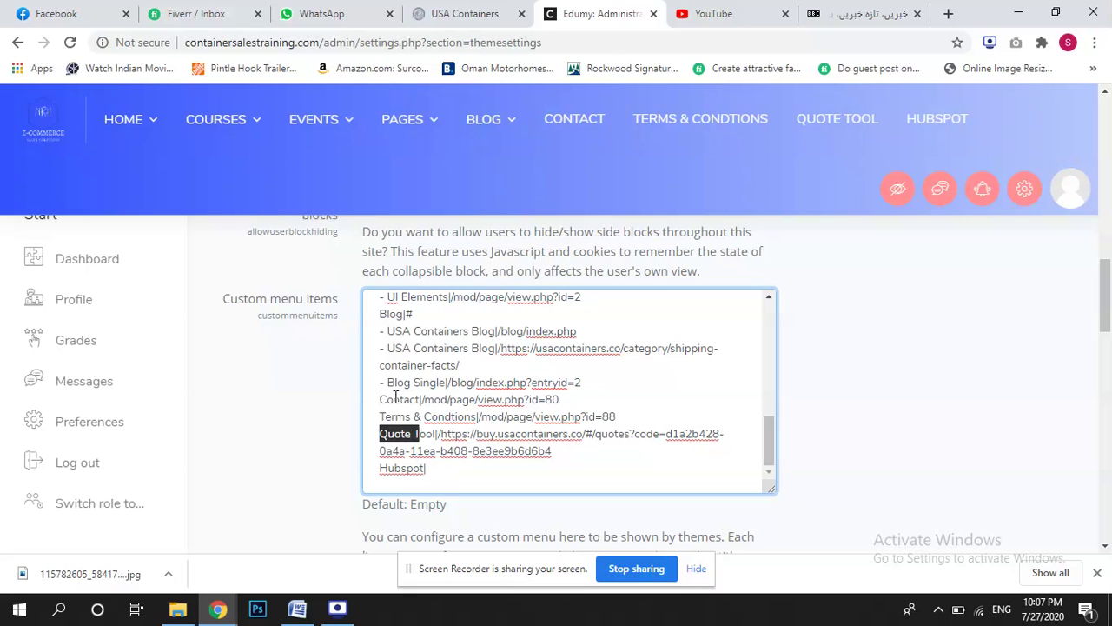
left_click_drag(381, 399, 423, 401)
left_click(423, 400)
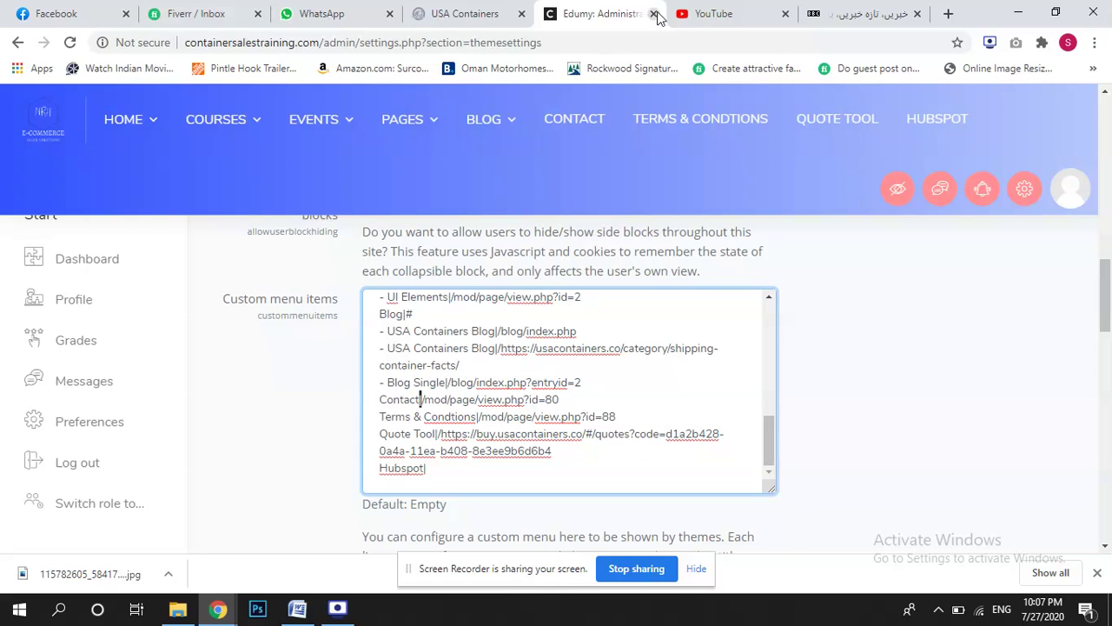
Open a new tab, then delete the stray slash before the Quote Tool link in Custom menu items
left_click(948, 14)
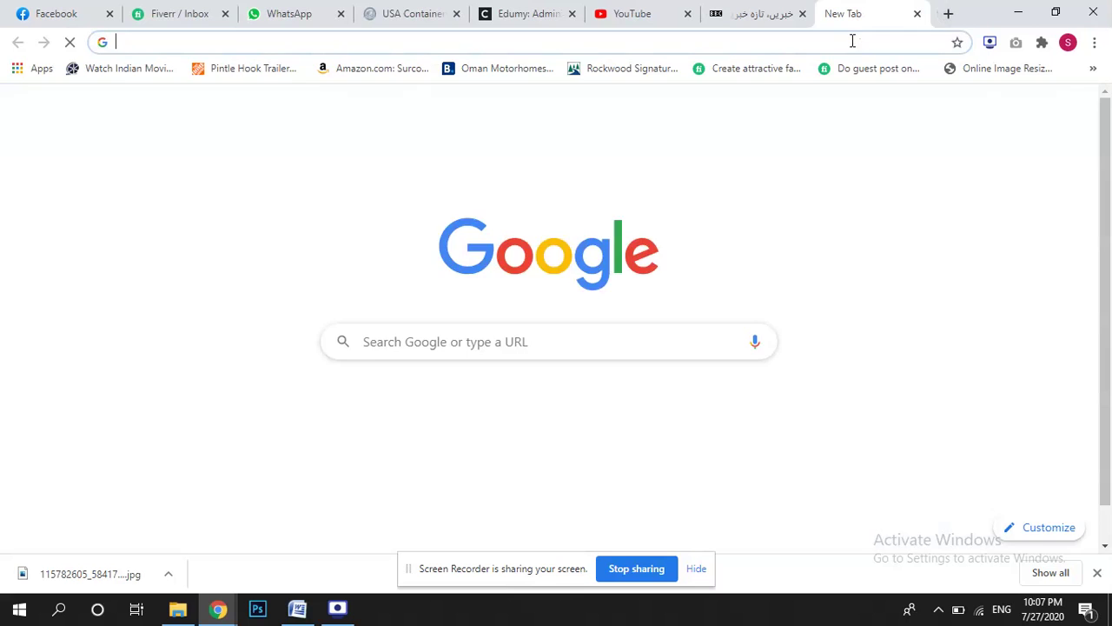
type("l")
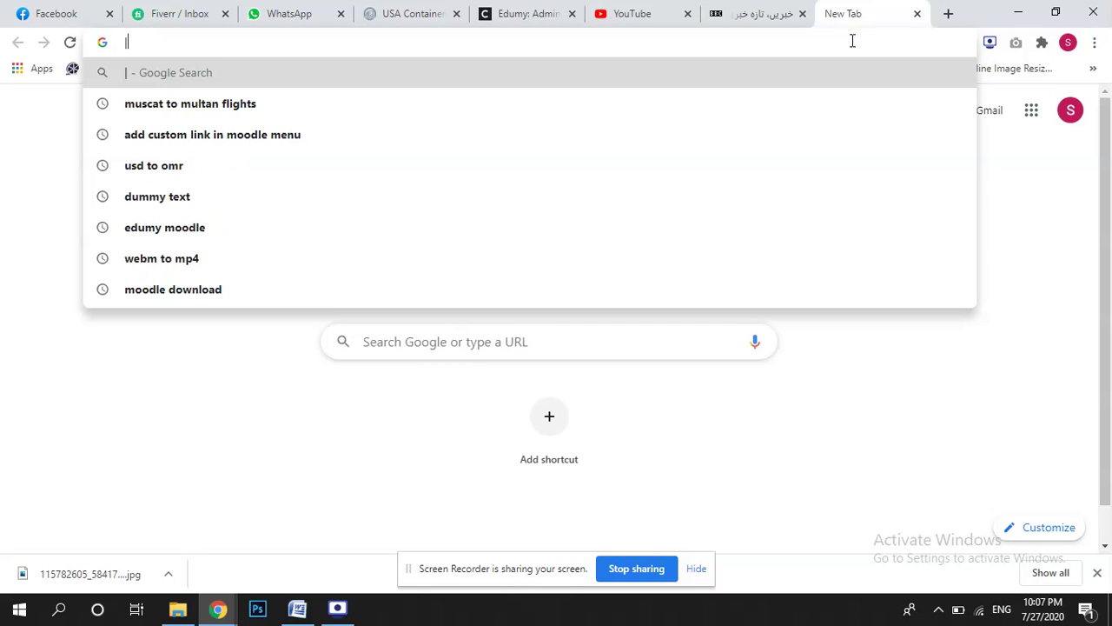
type("/")
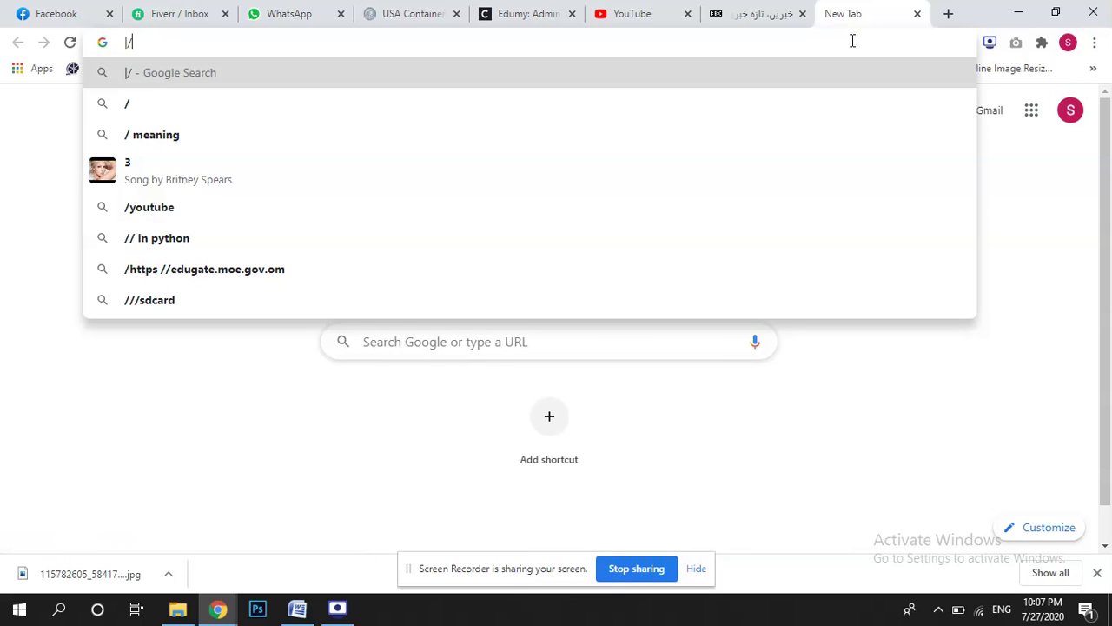
left_click(518, 13)
left_click(424, 399)
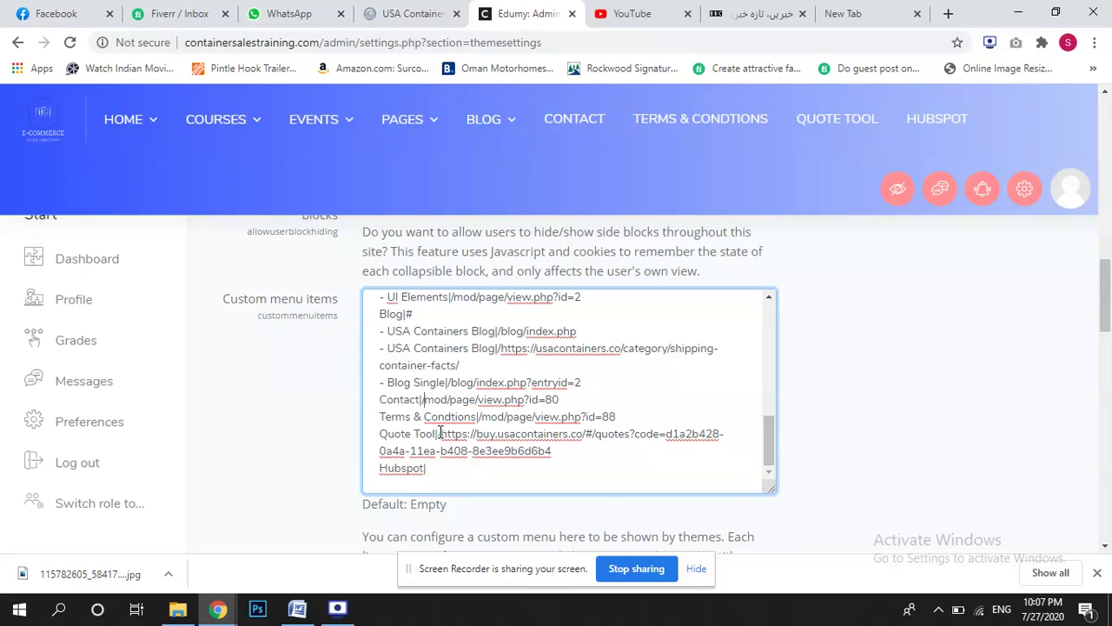
left_click(439, 433)
key("BackSpace")
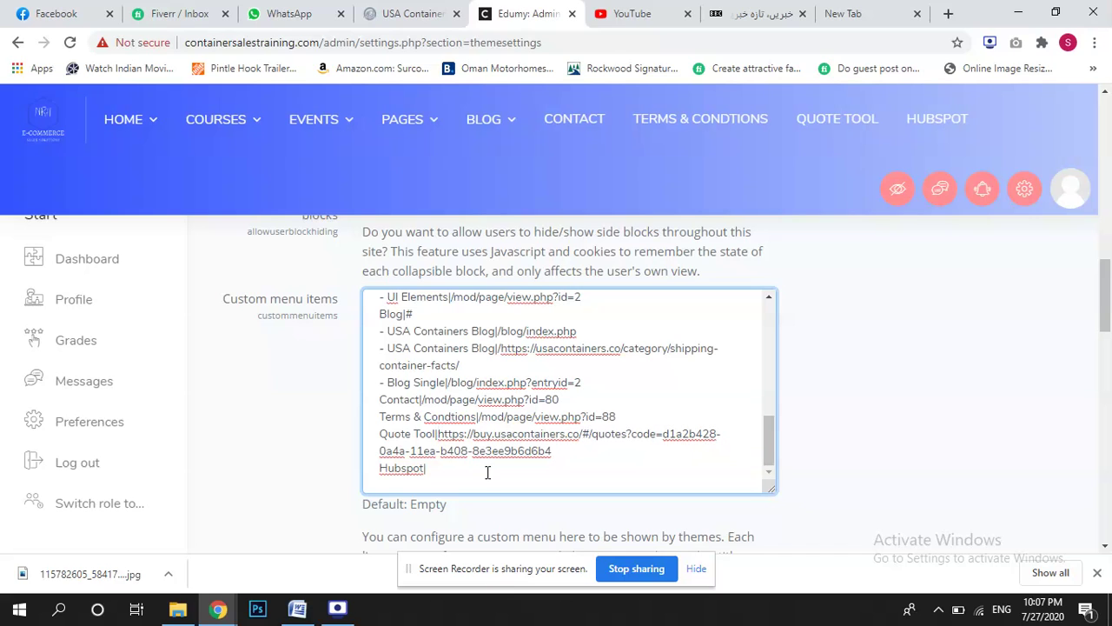
left_click(855, 13)
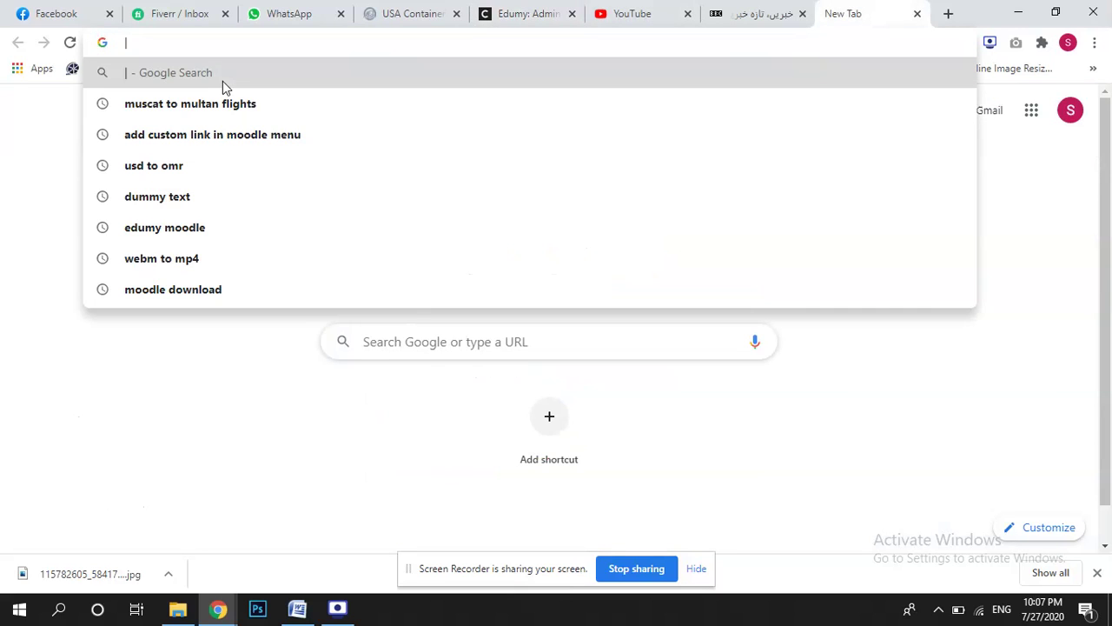
type("|www")
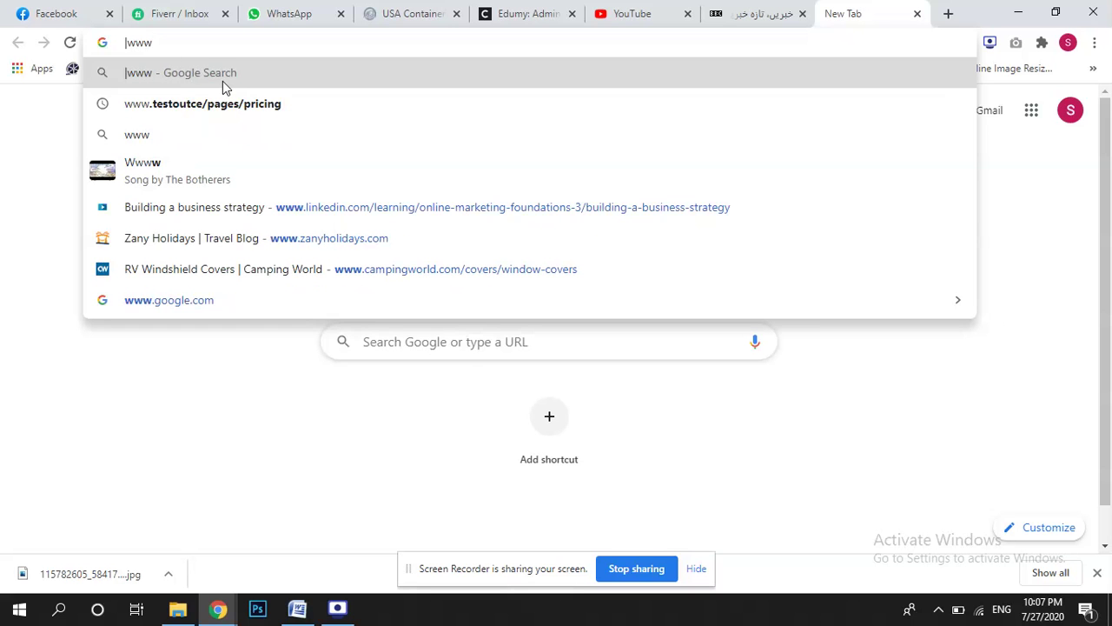
type(".abc.c")
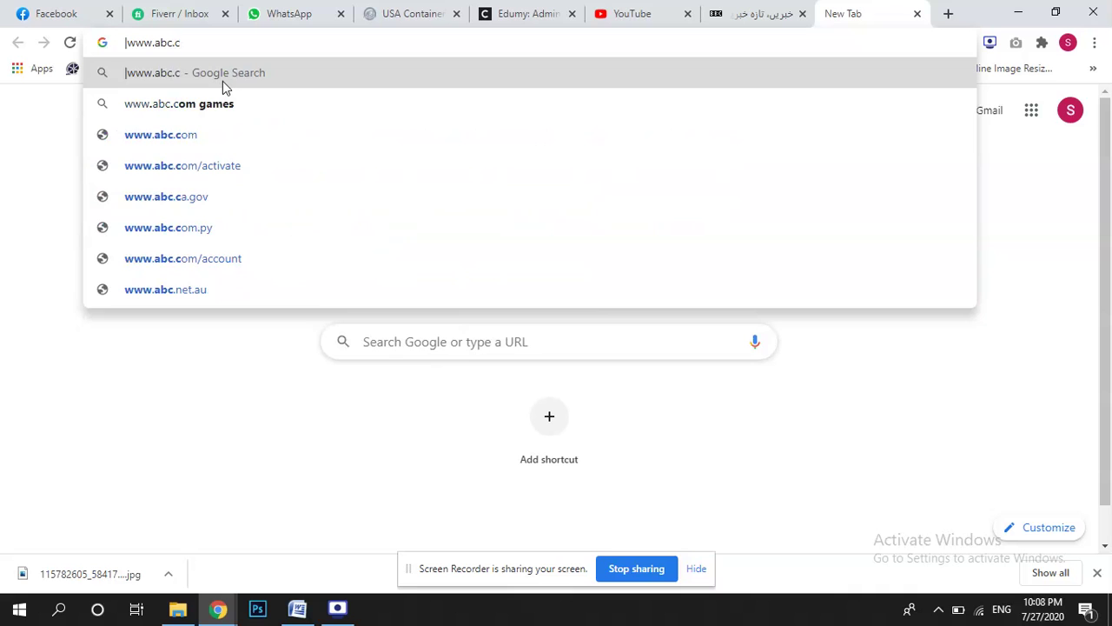
type("om")
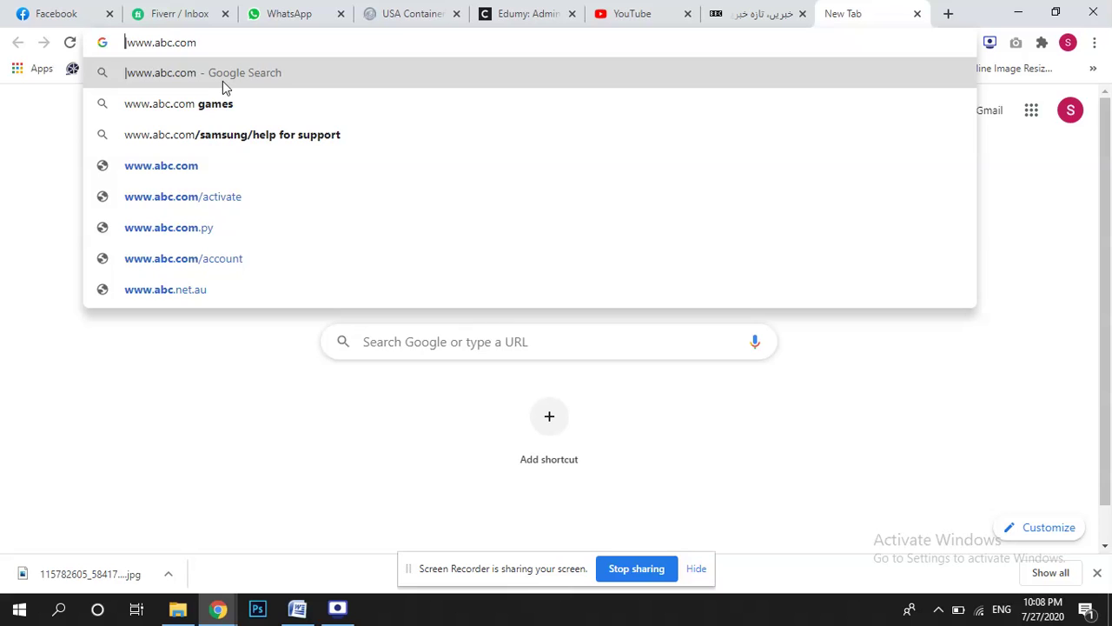
type("Hubspot")
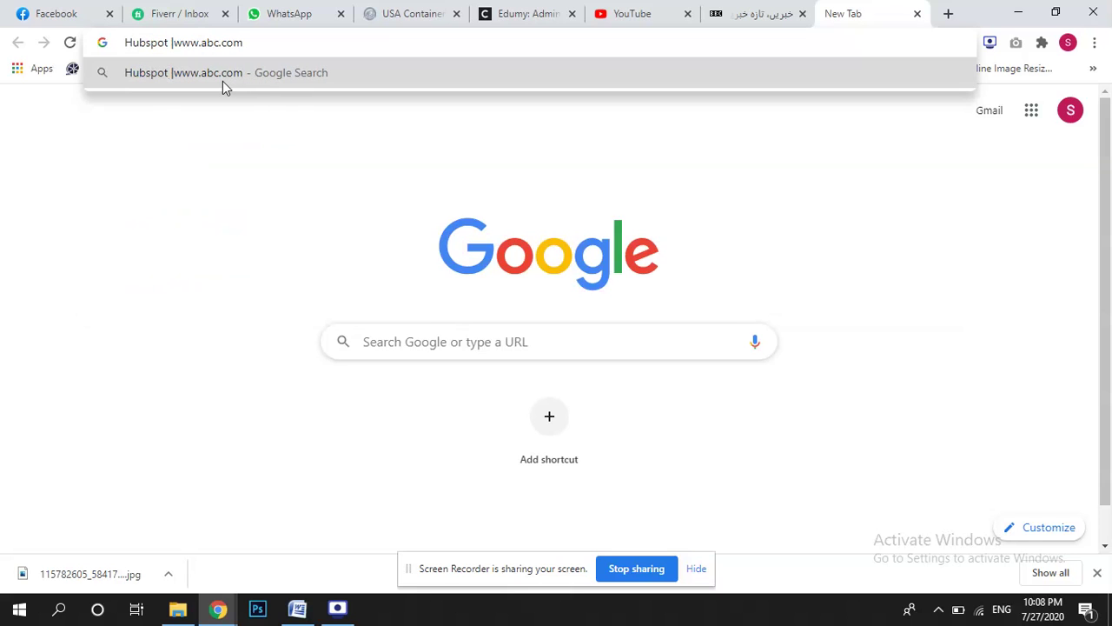
key("End")
left_click_drag(263, 43, 122, 43)
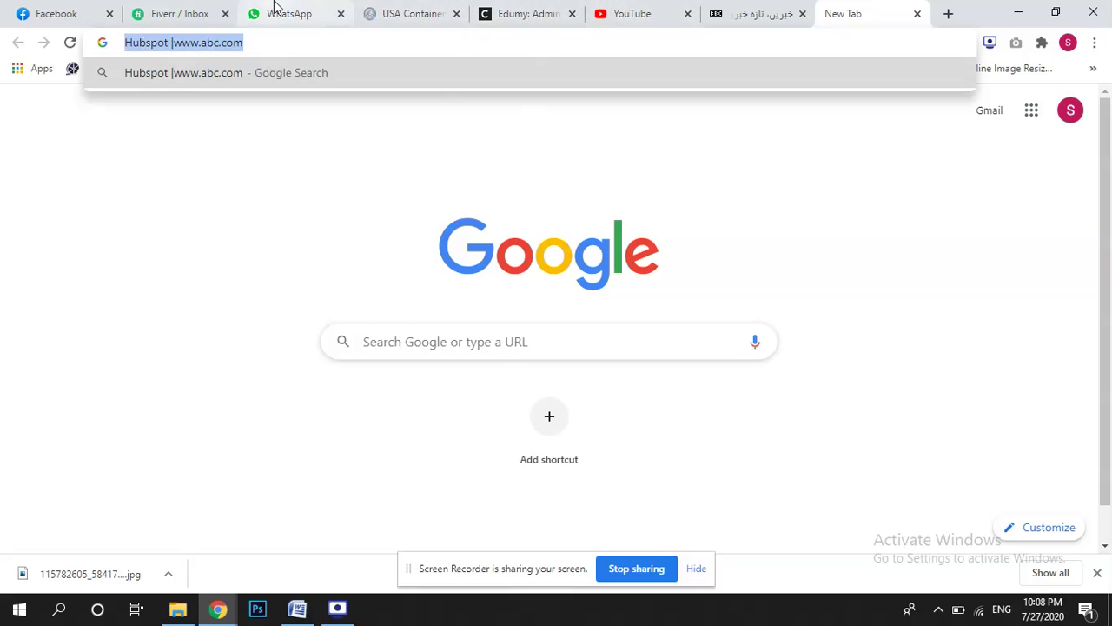
Highlight the buyer's 'Not Secure' remark in Fiverr, then return to the Edumy settings tab
left_click(219, 10)
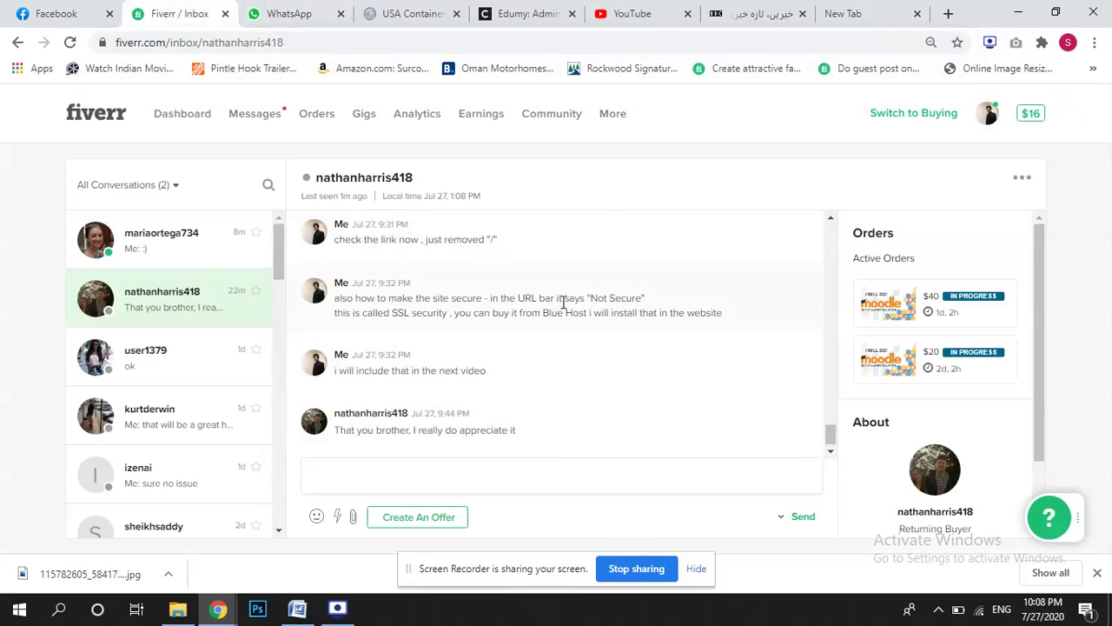
left_click_drag(591, 296, 640, 300)
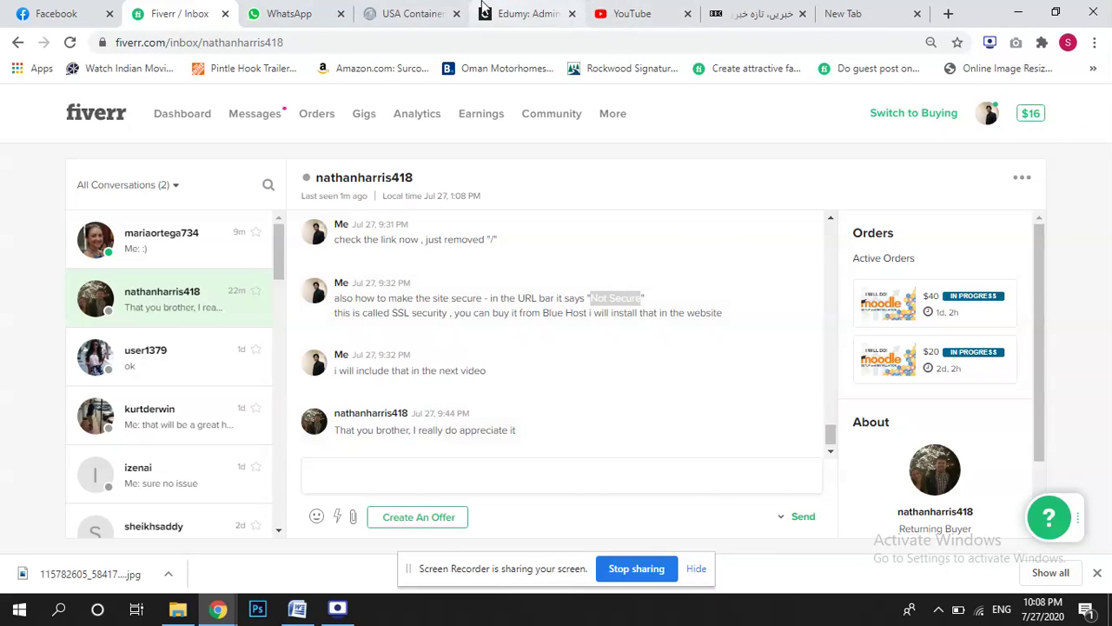
left_click(521, 14)
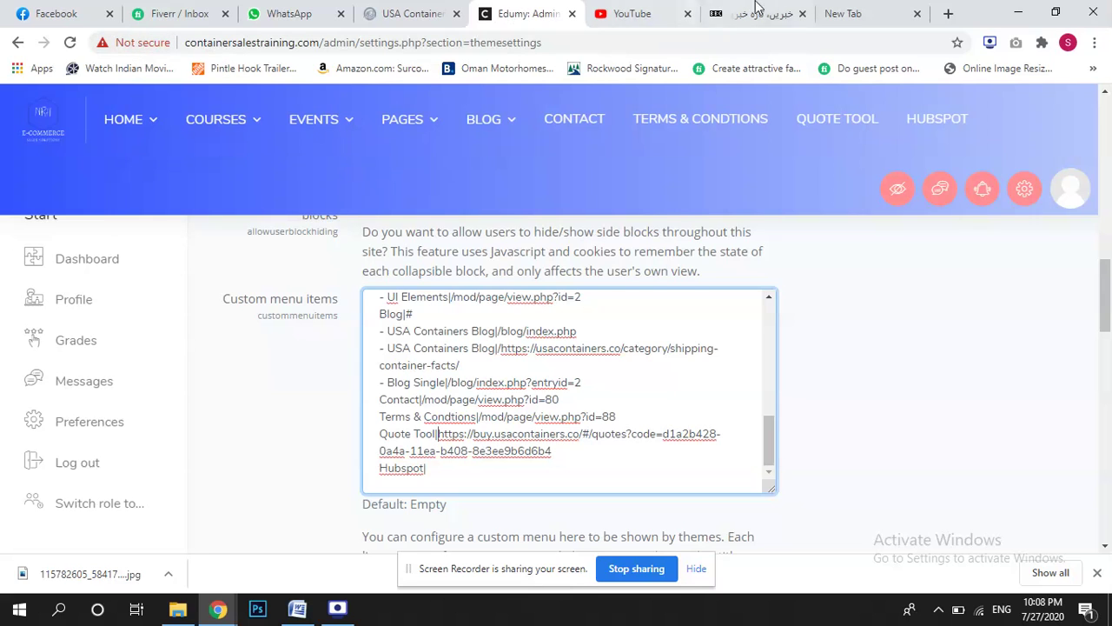
Enter 'ssl' in the new tab, check the USA Containers quote page, then return to Edumy admin
left_click(839, 12)
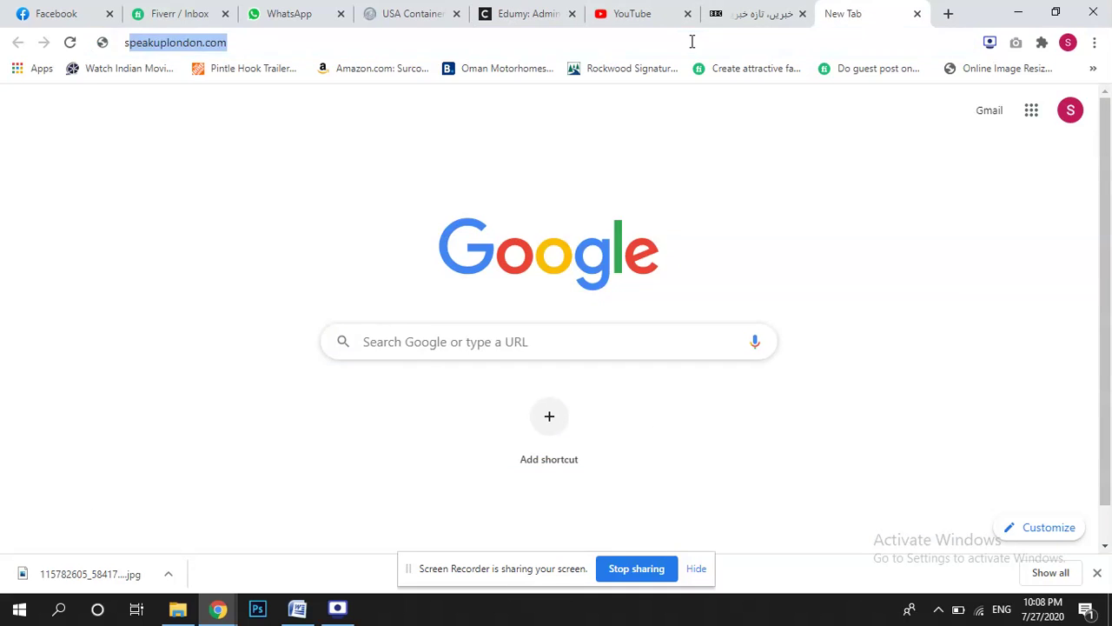
type("ssl")
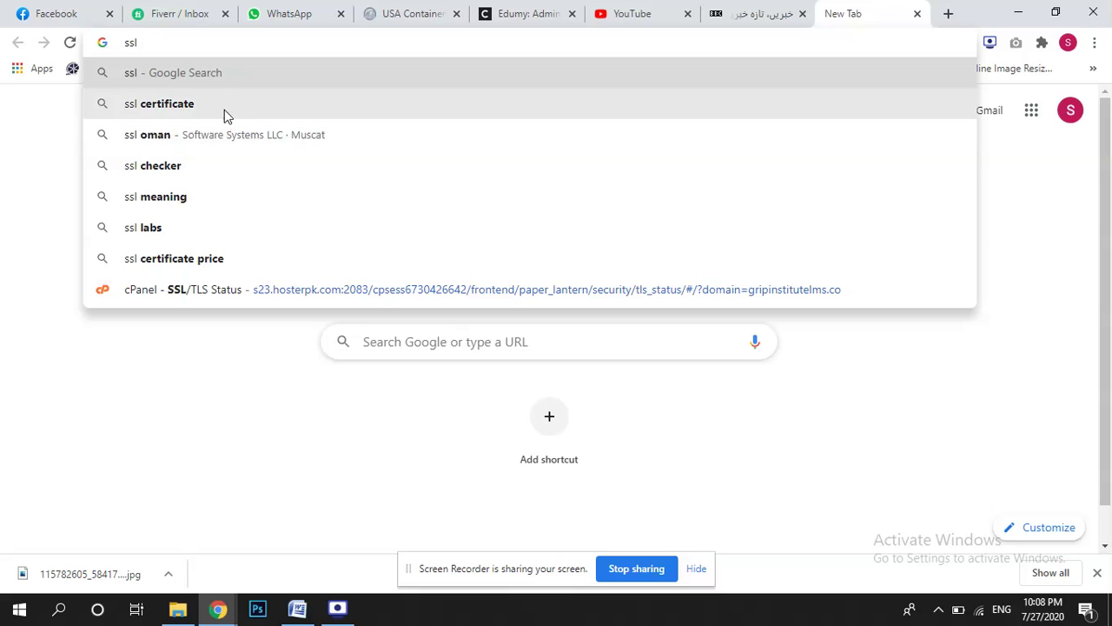
left_click(427, 6)
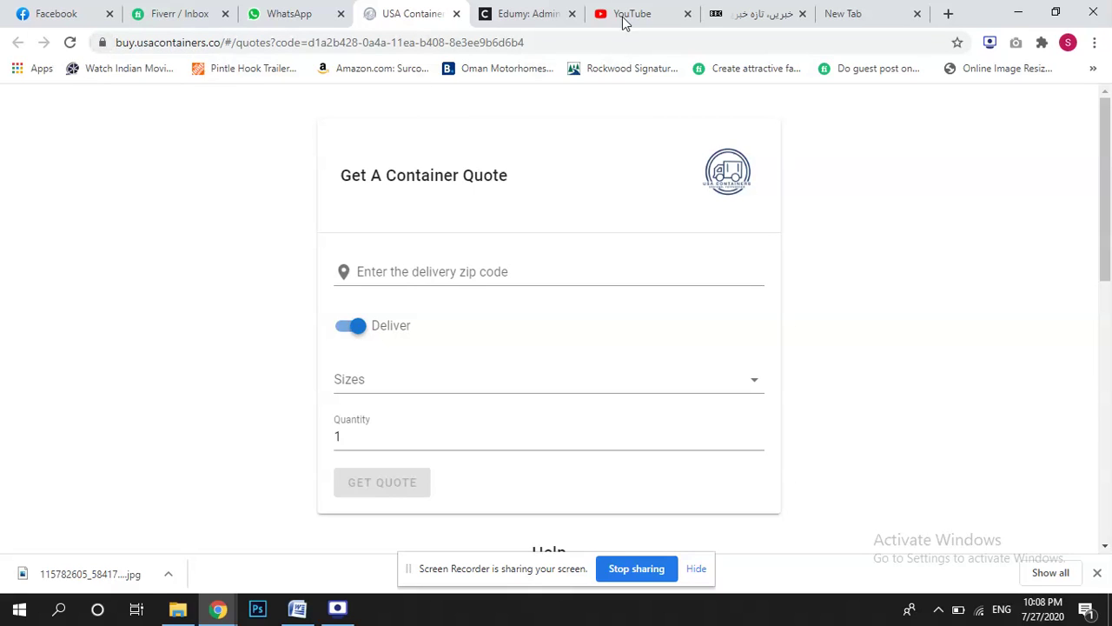
left_click(529, 13)
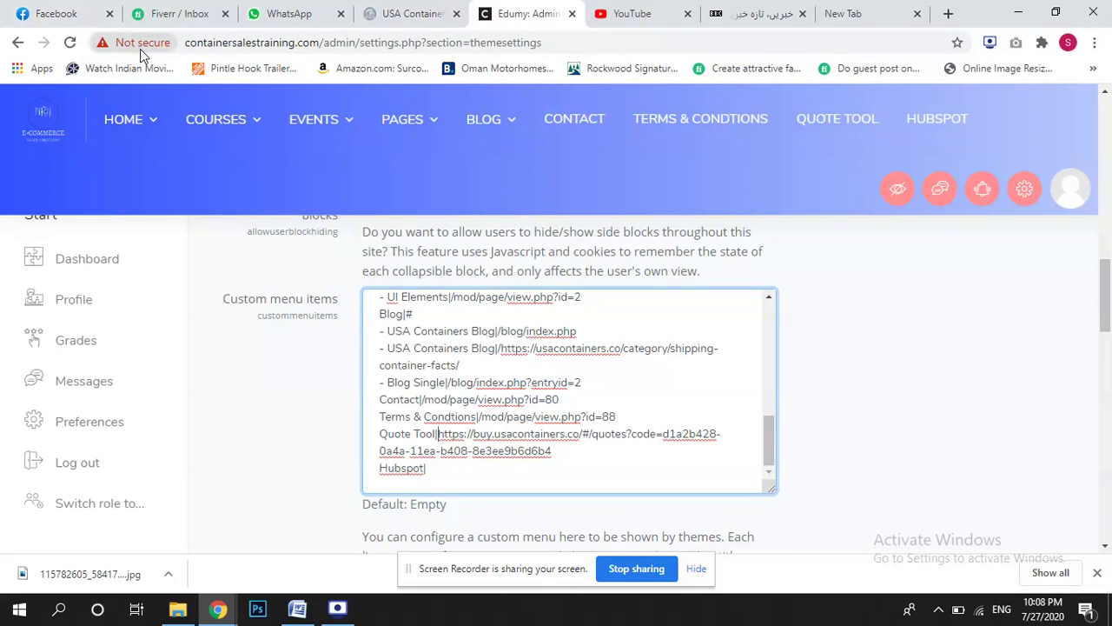
Return to the new tab holding the 'ssl' search
mouse_move(215, 119)
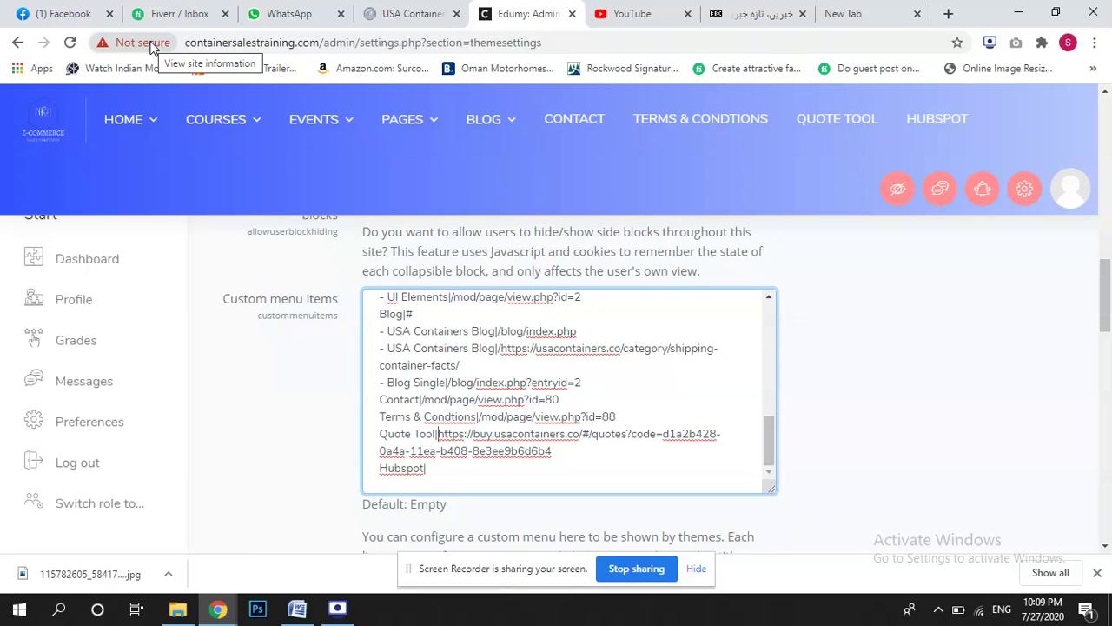
left_click(866, 9)
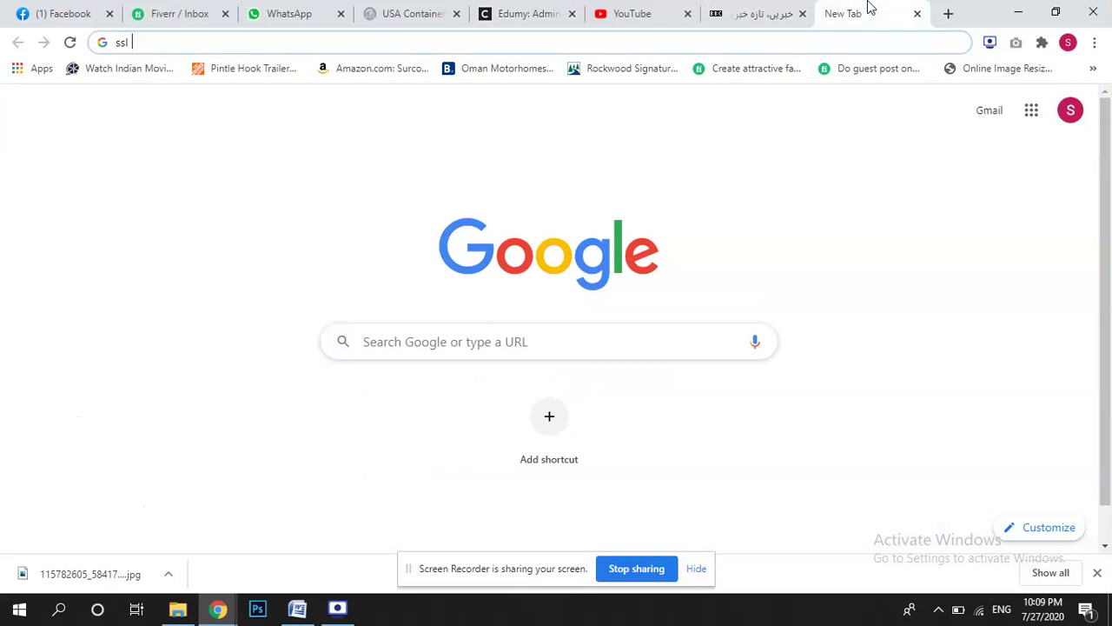
Search Google for 'bluehost ssl price' and open the Bluehost ad in a new tab
left_click(813, 45)
type("bl")
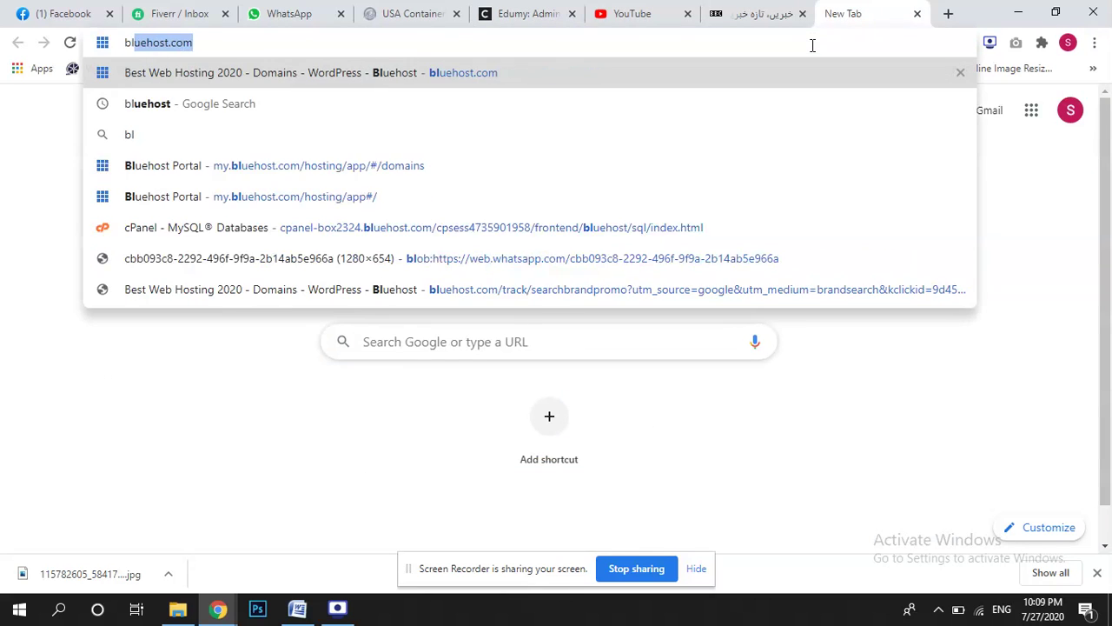
type("uehost s")
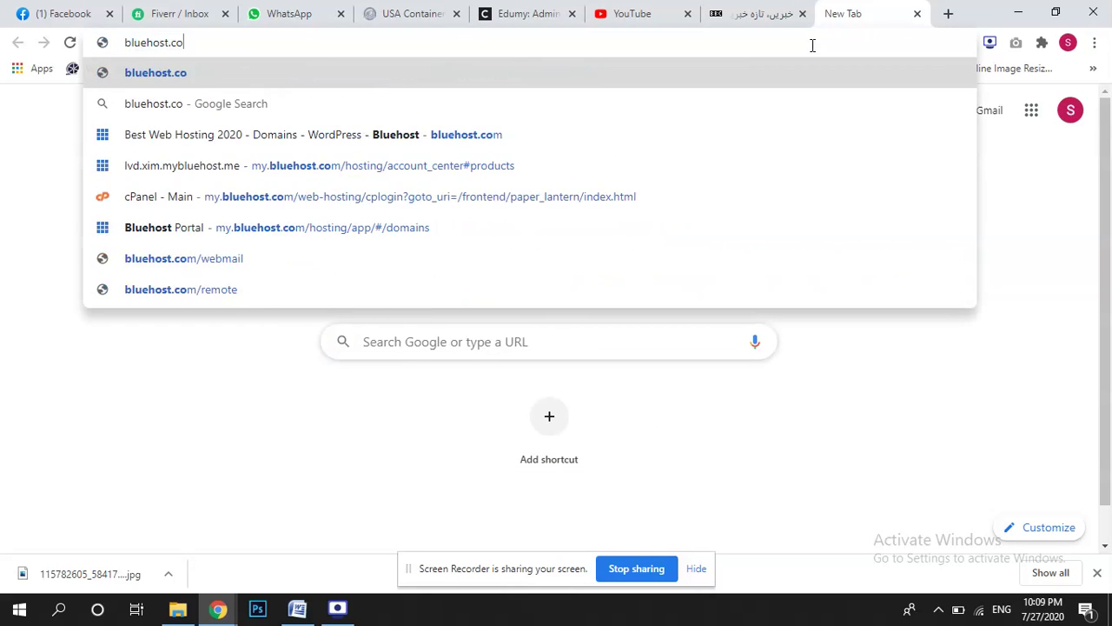
type("s")
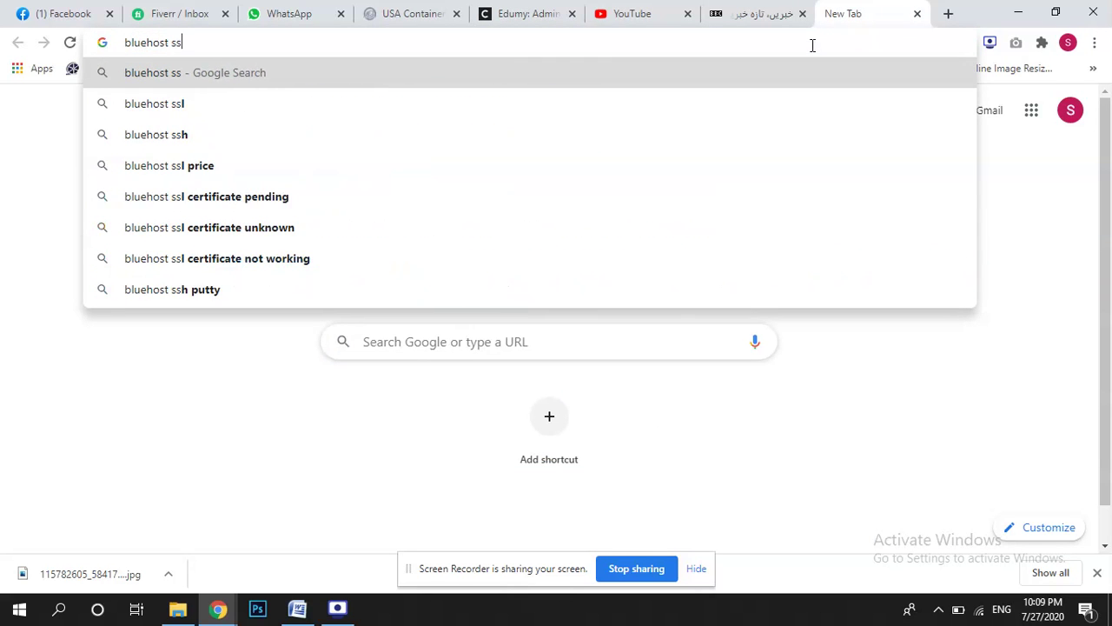
left_click(321, 165)
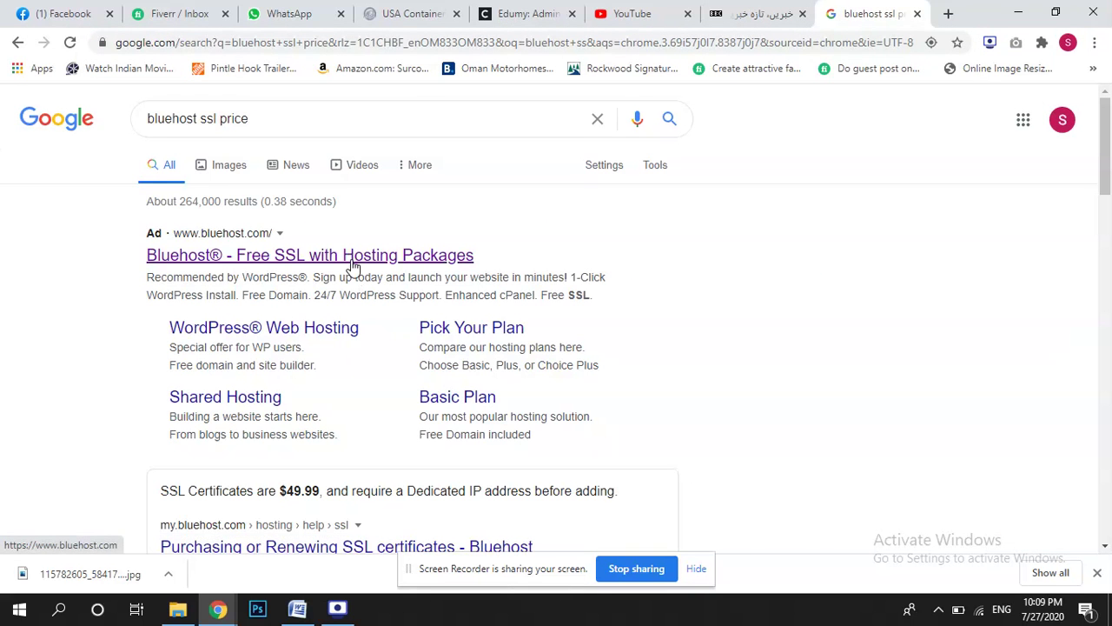
left_click(353, 265)
right_click(353, 265)
left_click(374, 269)
View the Bluehost homepage offering free SSL and hosting from $2.95/month
left_click_drag(1105, 165, 1109, 271)
left_click(875, 12)
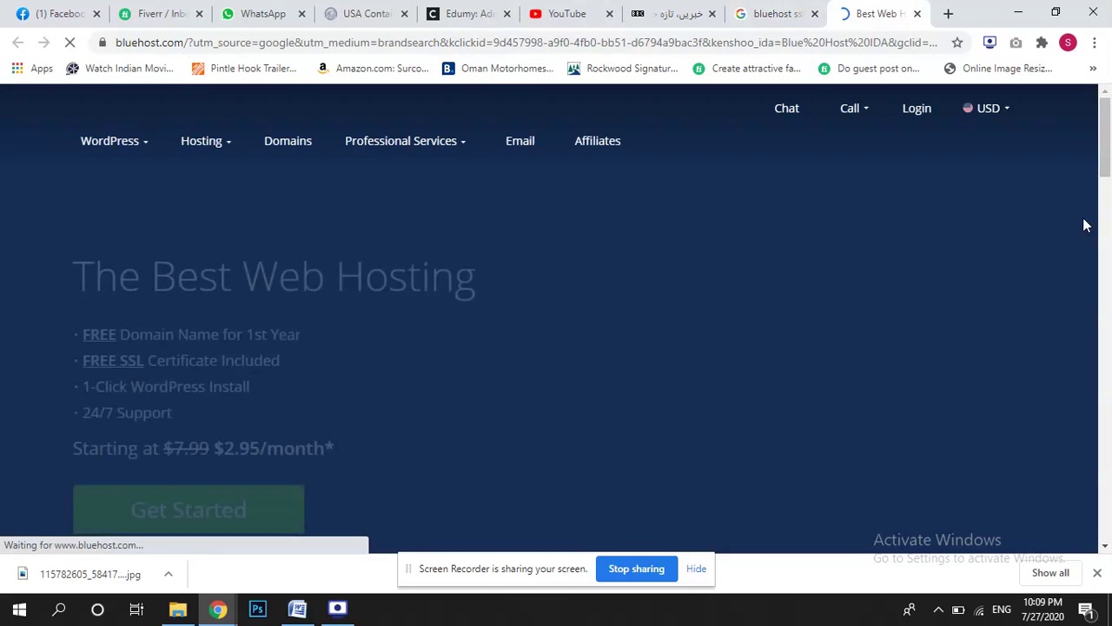
left_click(1109, 209)
left_click_drag(1109, 208, 1108, 126)
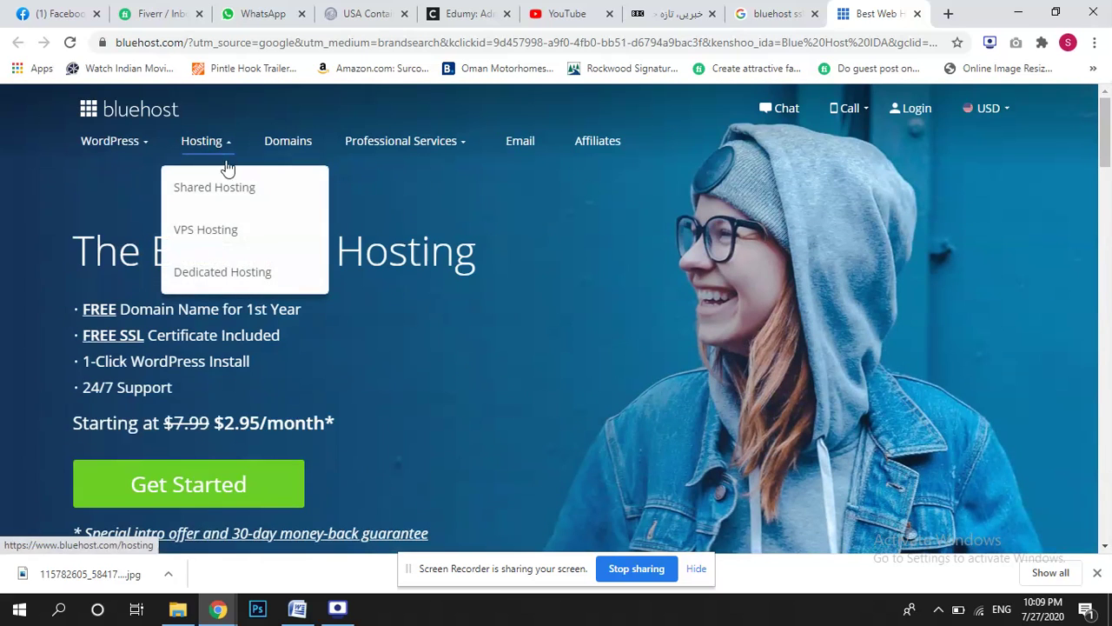
left_click(479, 7)
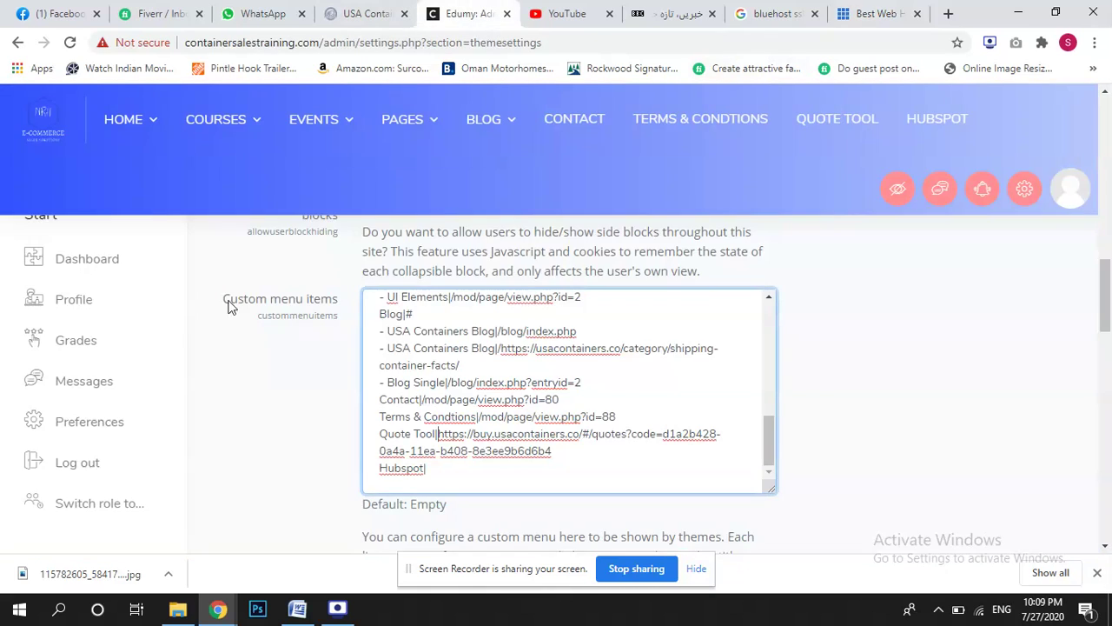
left_click(298, 608)
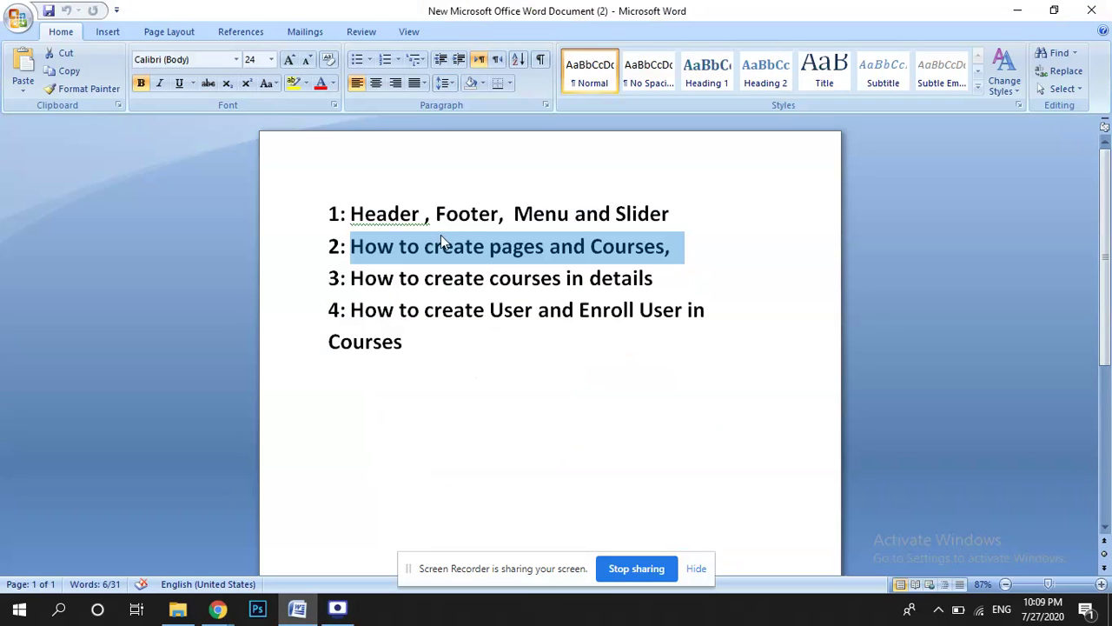
left_click(447, 246)
left_click_drag(667, 249, 350, 247)
left_click(749, 356)
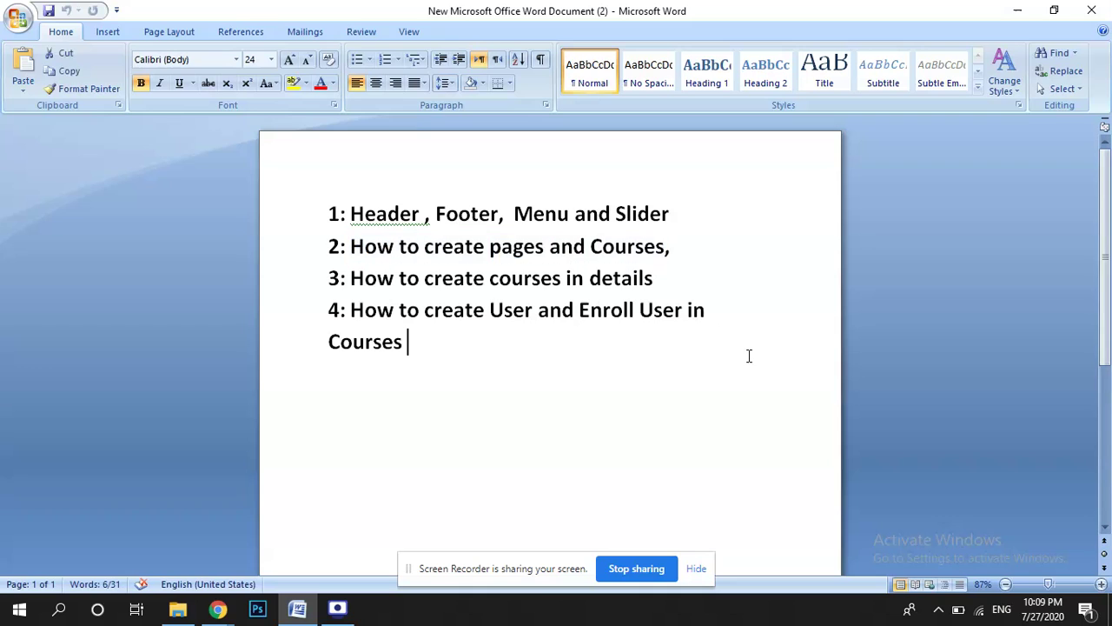
left_click_drag(685, 247, 351, 248)
left_click(408, 309)
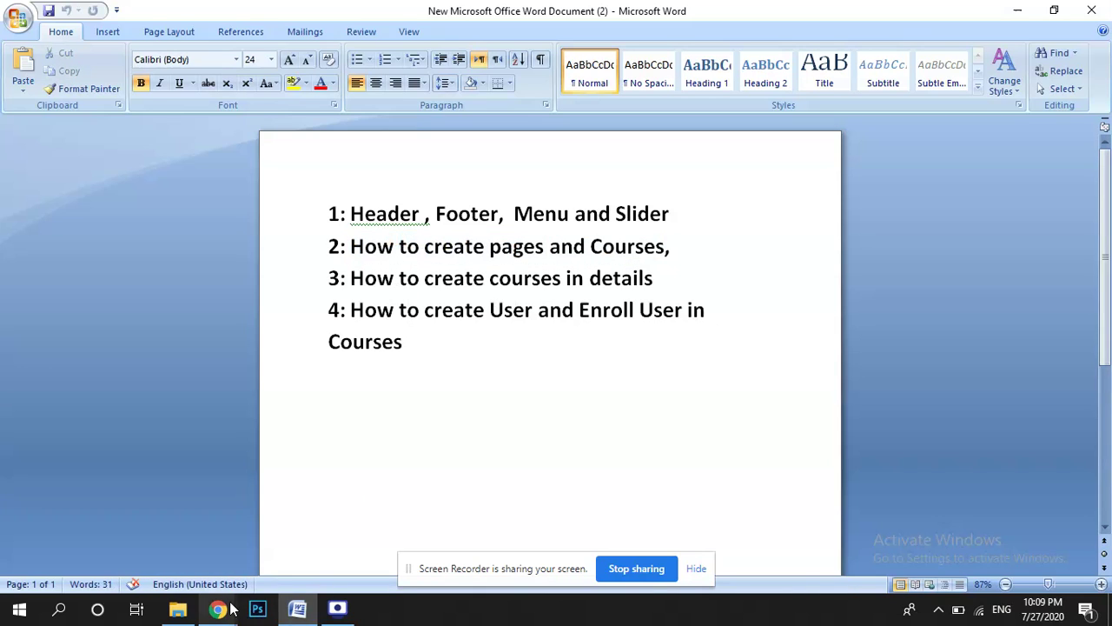
mouse_move(221, 608)
left_click(159, 560)
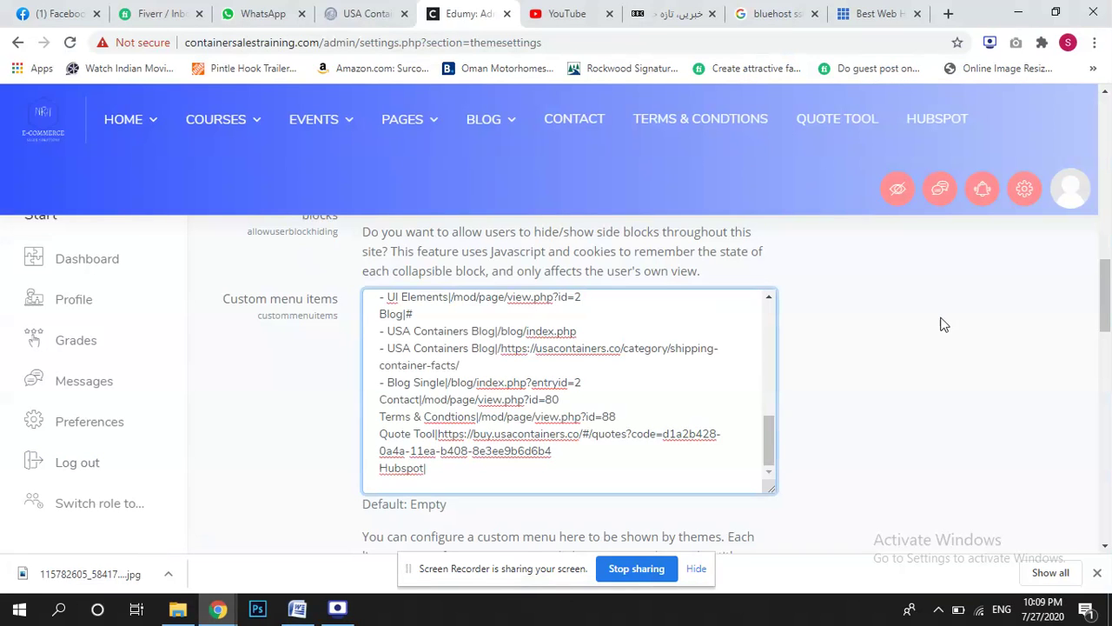
Leave the unsaved theme settings and open the Courses tab of Site administration
left_click(1023, 193)
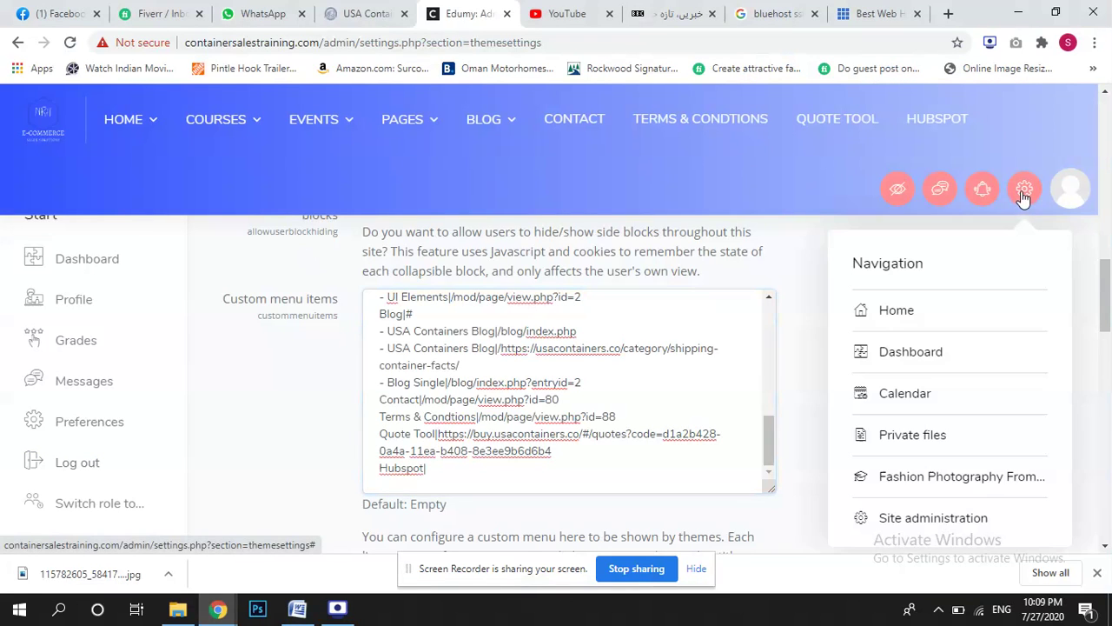
left_click(933, 521)
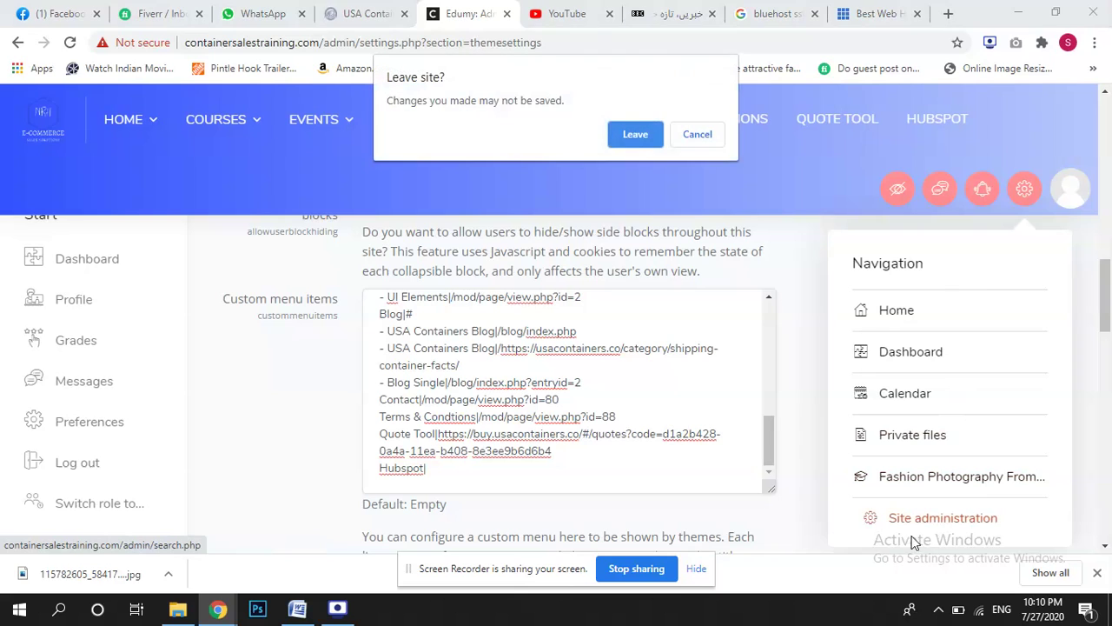
left_click(635, 136)
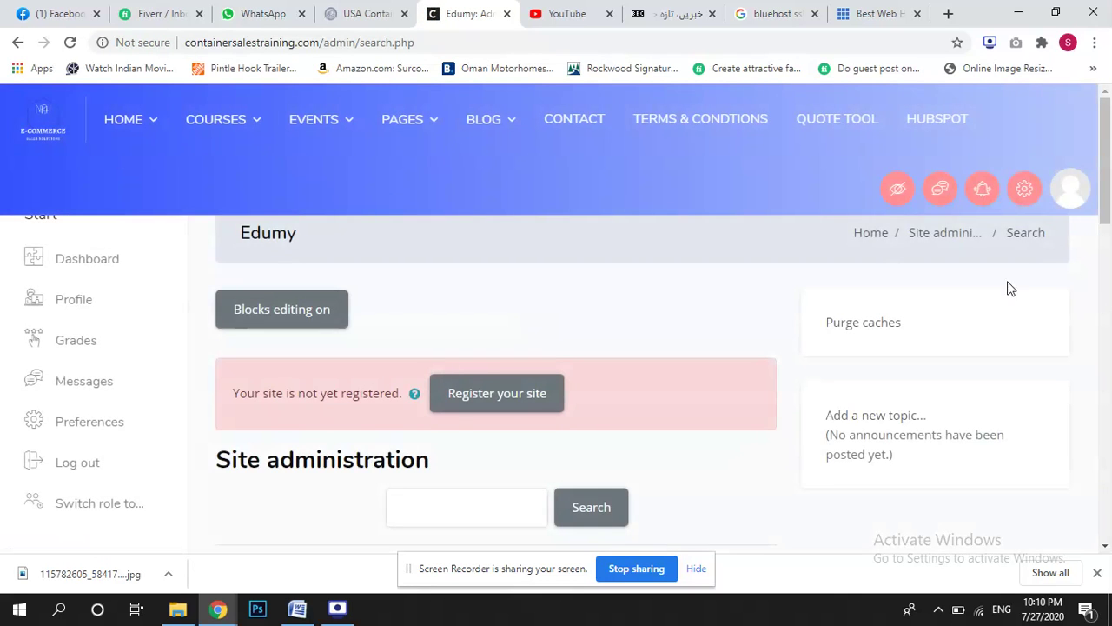
left_click_drag(1105, 146, 1105, 222)
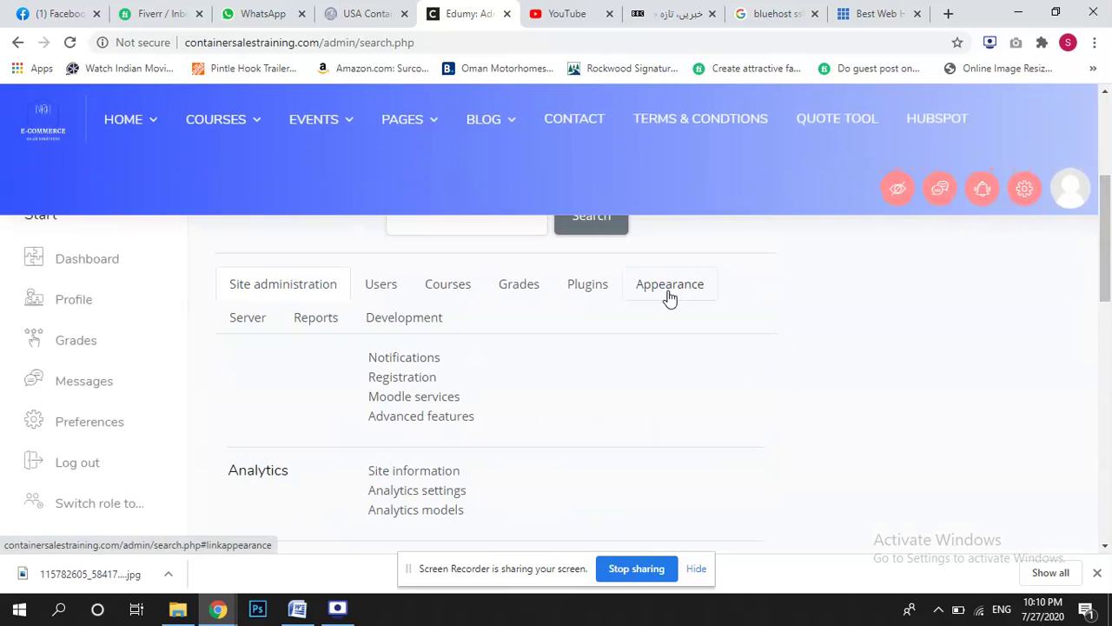
left_click(441, 290)
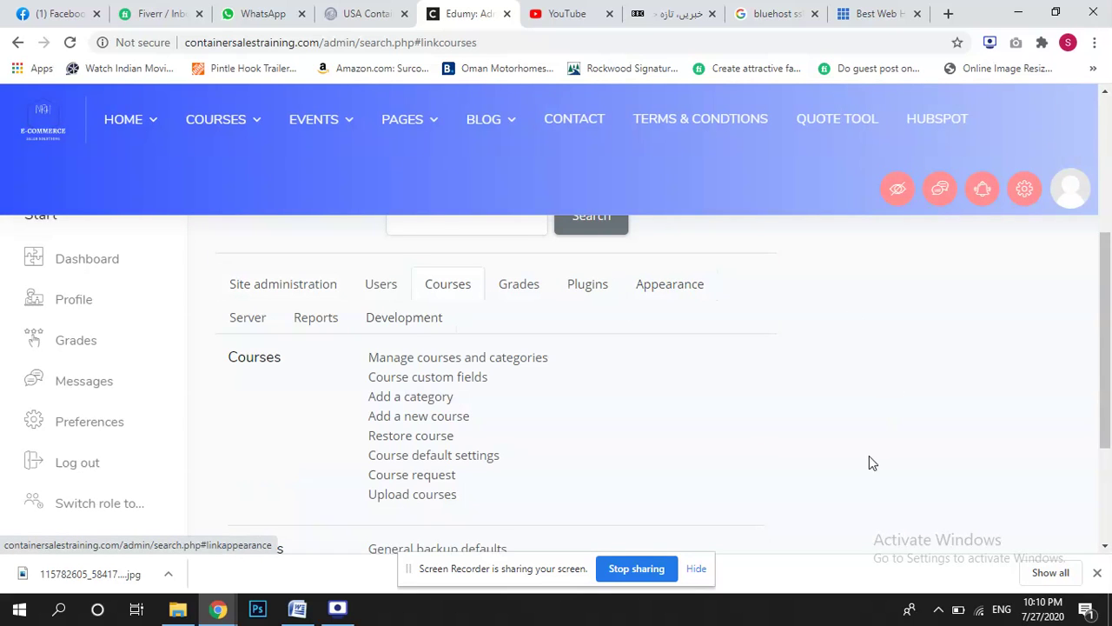
Bring up the link options for the Return Home link
left_click_drag(1108, 278, 1108, 290)
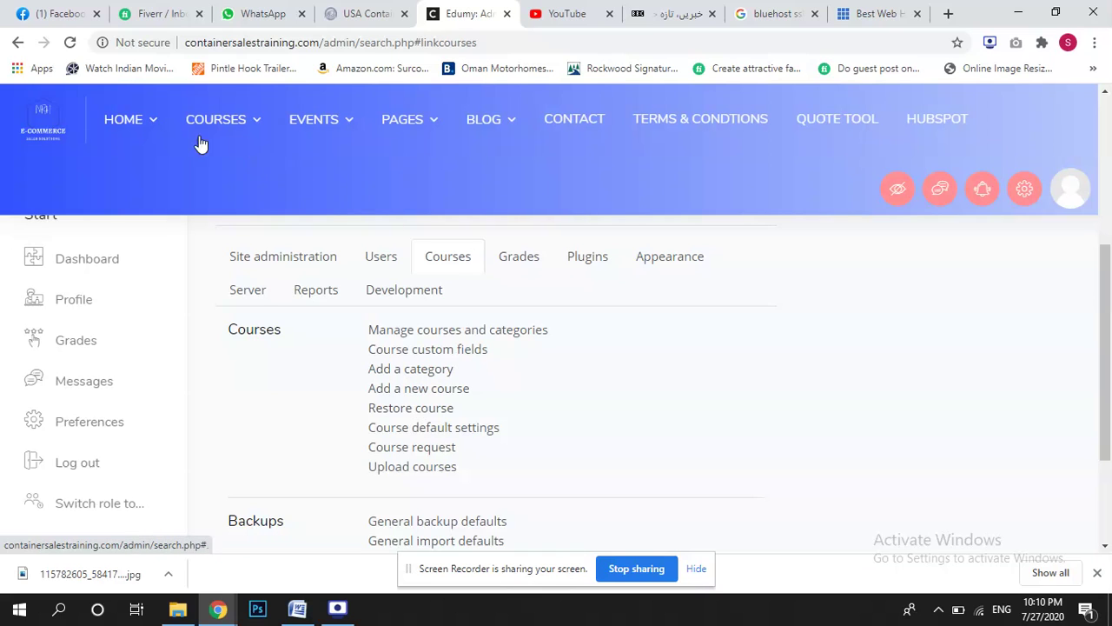
mouse_move(110, 117)
right_click(144, 187)
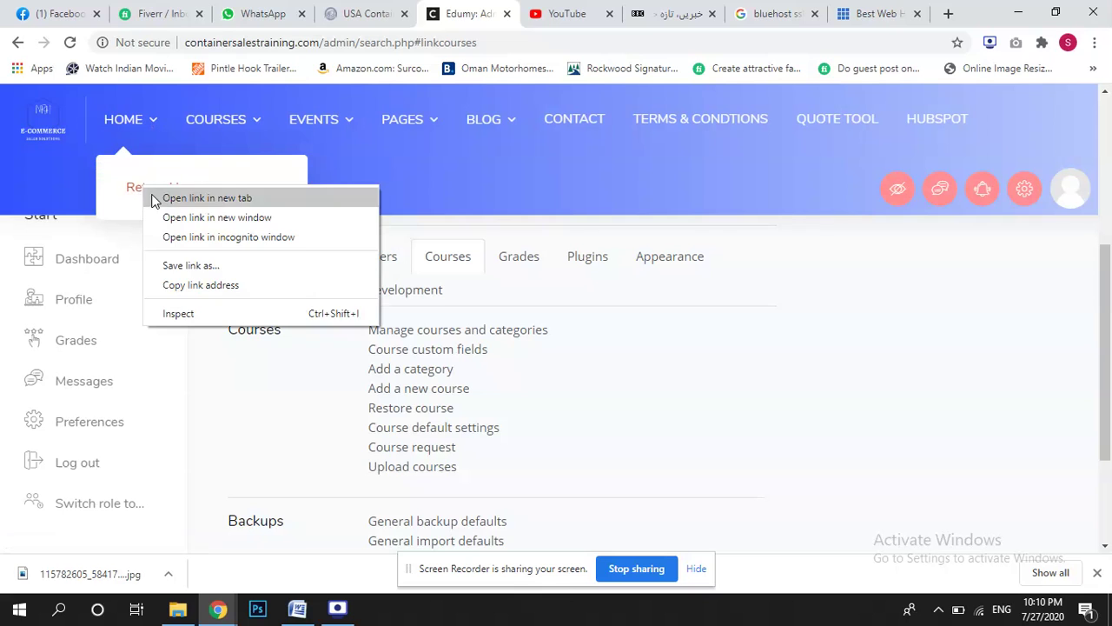
Review the Edumy home page's eight top course cards in a new tab, then return to the admin Courses list
left_click(206, 198)
left_click(491, 12)
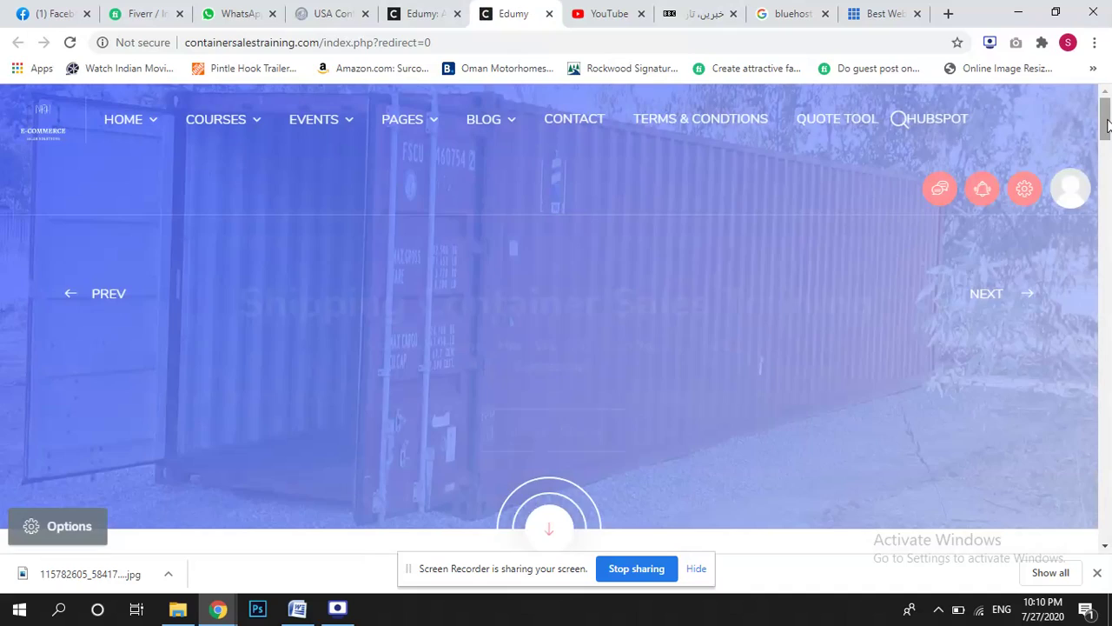
left_click_drag(1106, 126, 1108, 244)
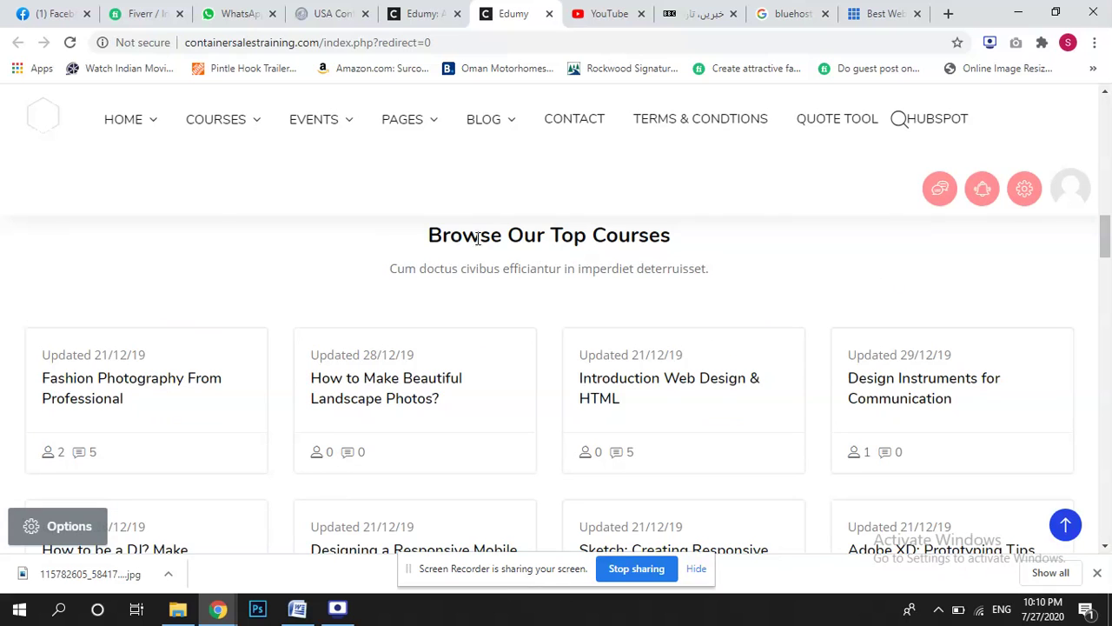
left_click_drag(436, 233, 840, 296)
left_click(839, 296)
mouse_move(1106, 252)
left_mouse_down()
mouse_move(1107, 334)
mouse_move(1107, 243)
left_mouse_up()
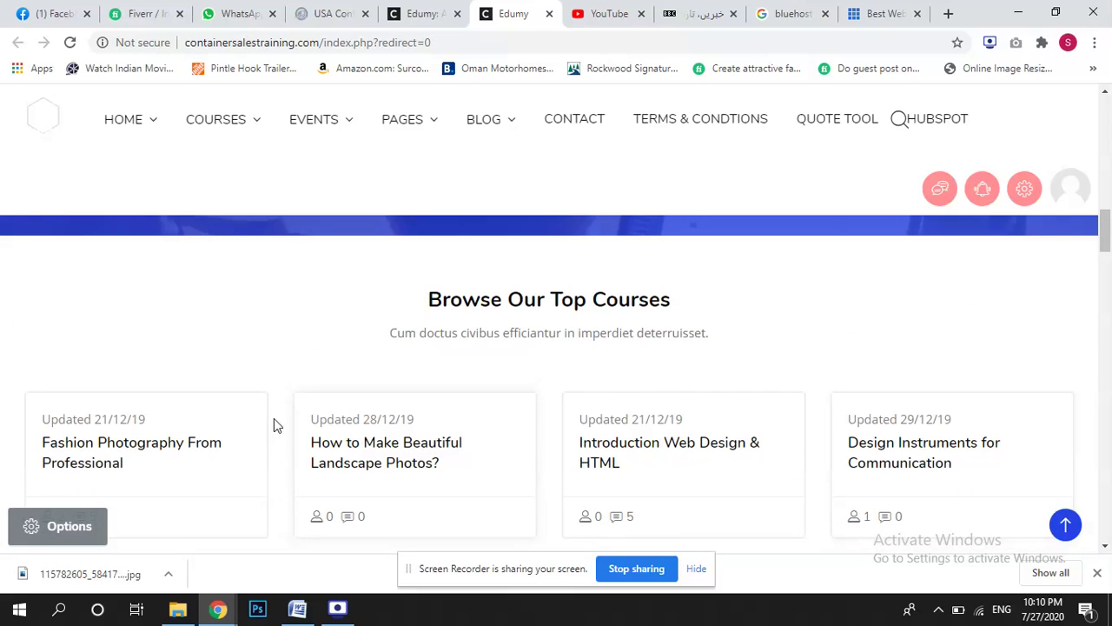
scroll(1102, 248, "down", 3)
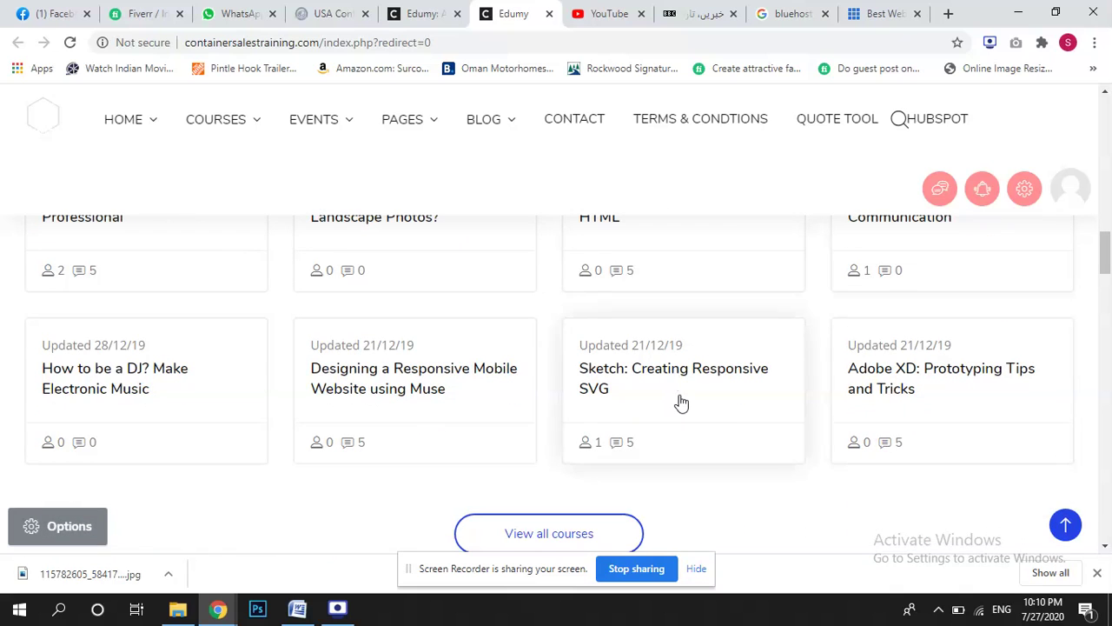
left_click(422, 12)
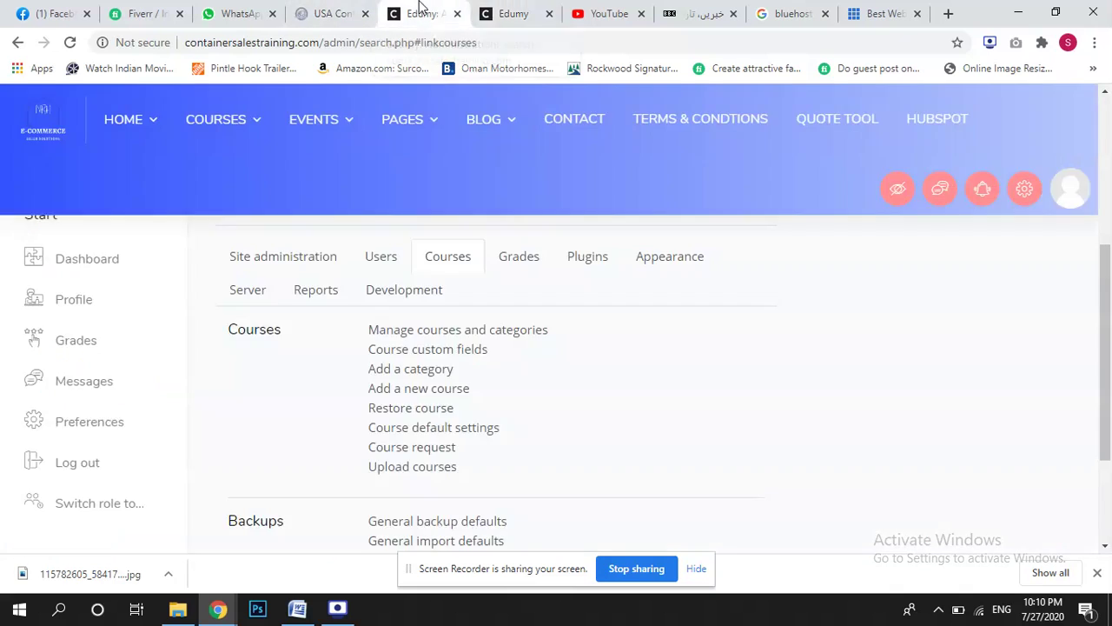
Create the course category 'Container Sales' with Top as its parent category
left_click(425, 373)
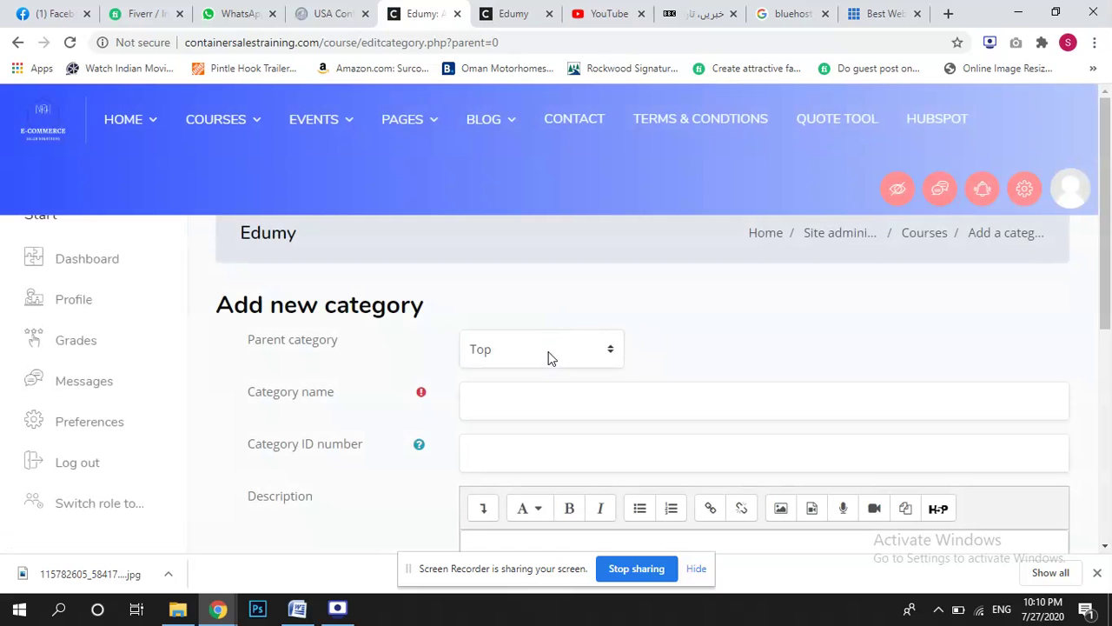
left_click(497, 351)
left_click(502, 382)
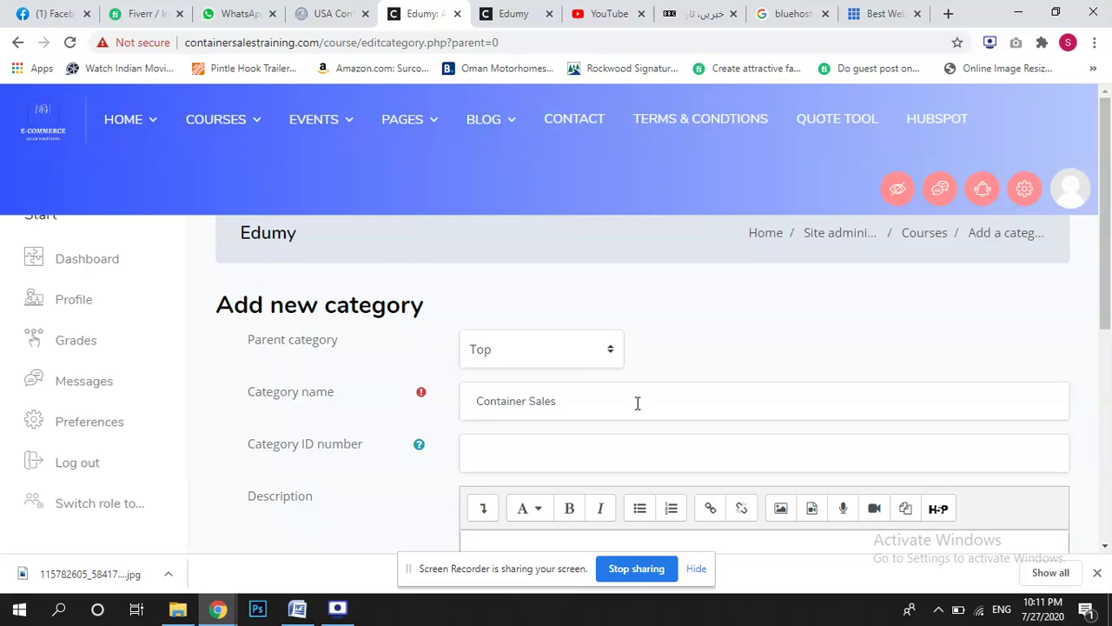
left_click_drag(612, 399, 450, 428)
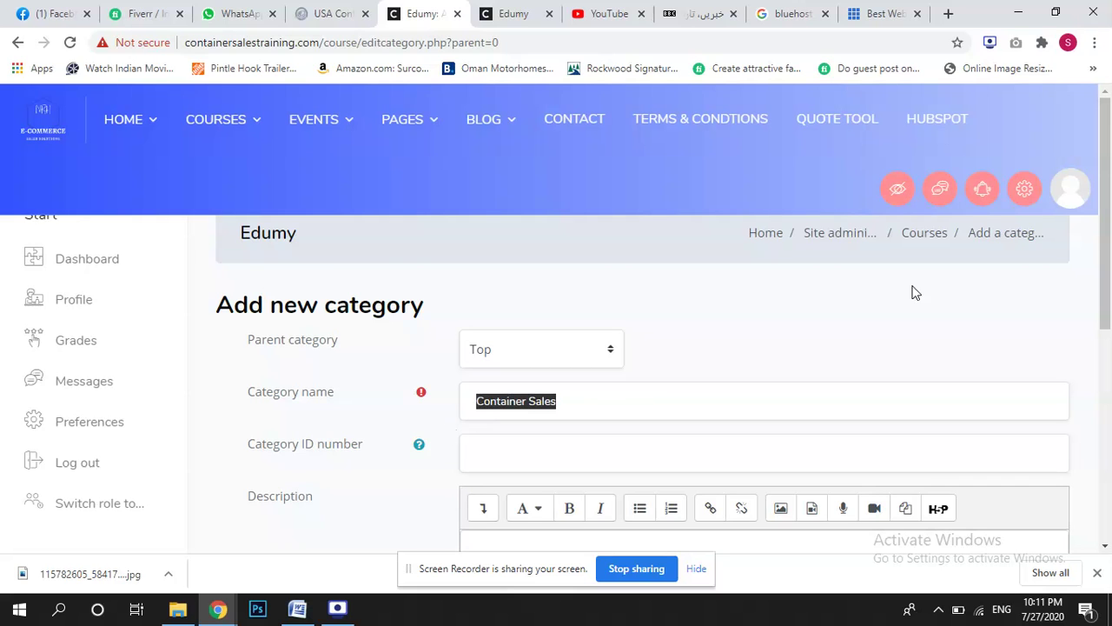
left_click_drag(1109, 198, 1110, 391)
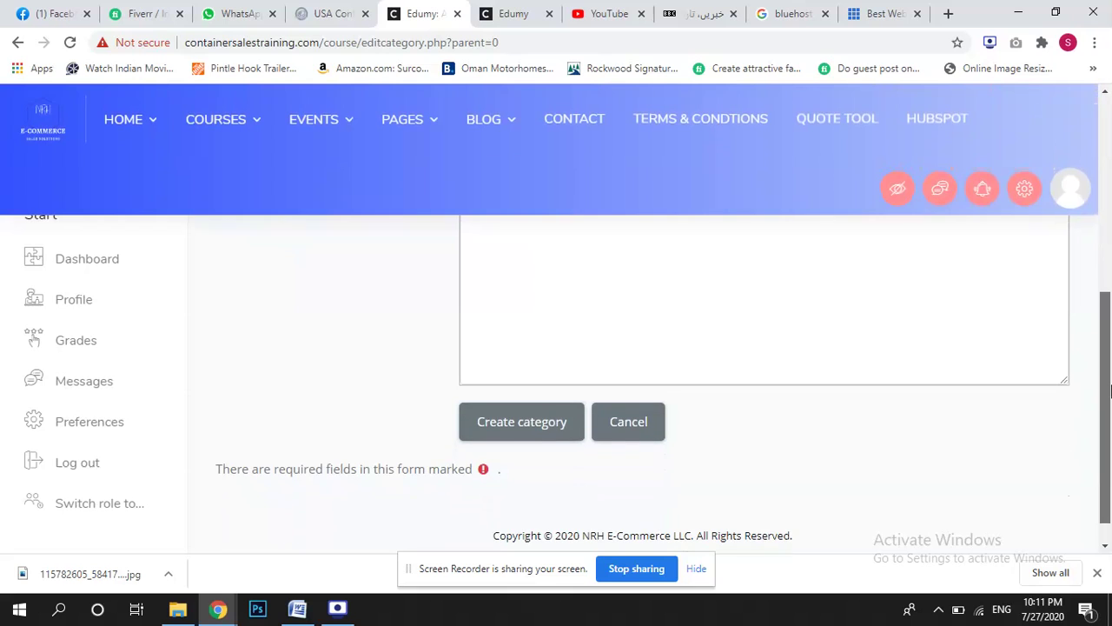
left_click(547, 423)
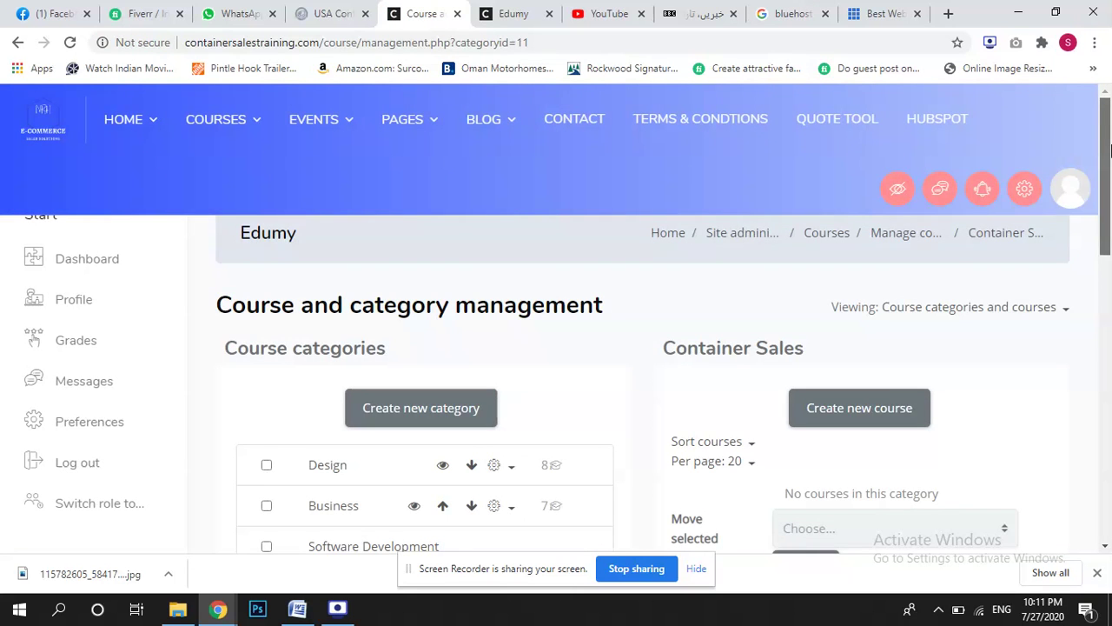
Check the new Container Sales category, then choose Delete from the Design category's gear menu
left_click_drag(1110, 149, 1110, 183)
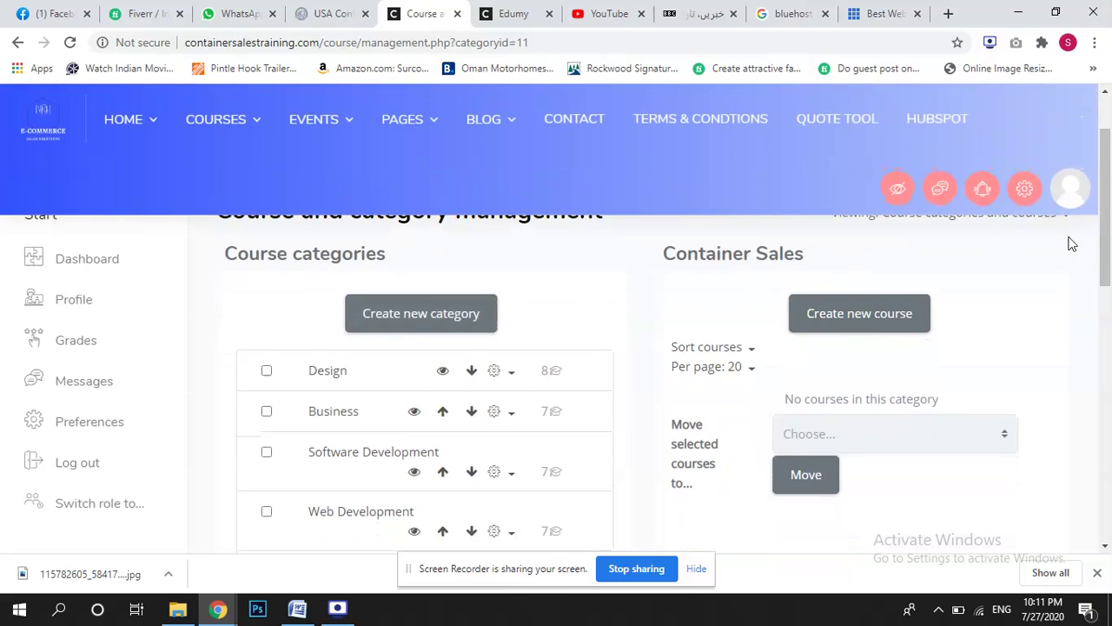
scroll(1031, 241, "up", 1)
left_click_drag(667, 327, 810, 327)
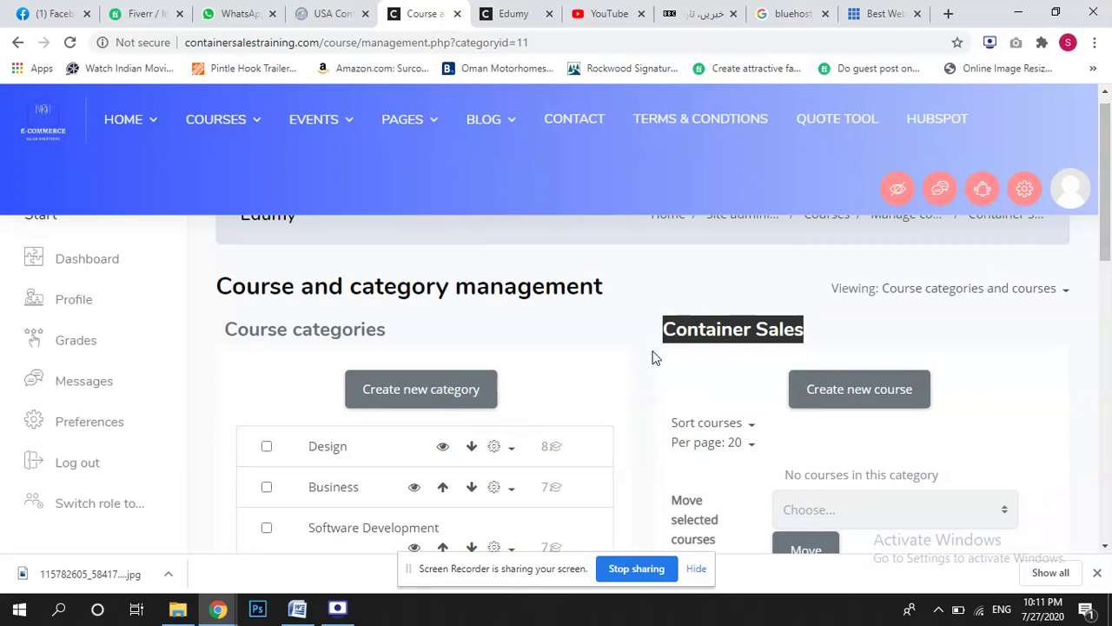
scroll(517, 426, "down", 2)
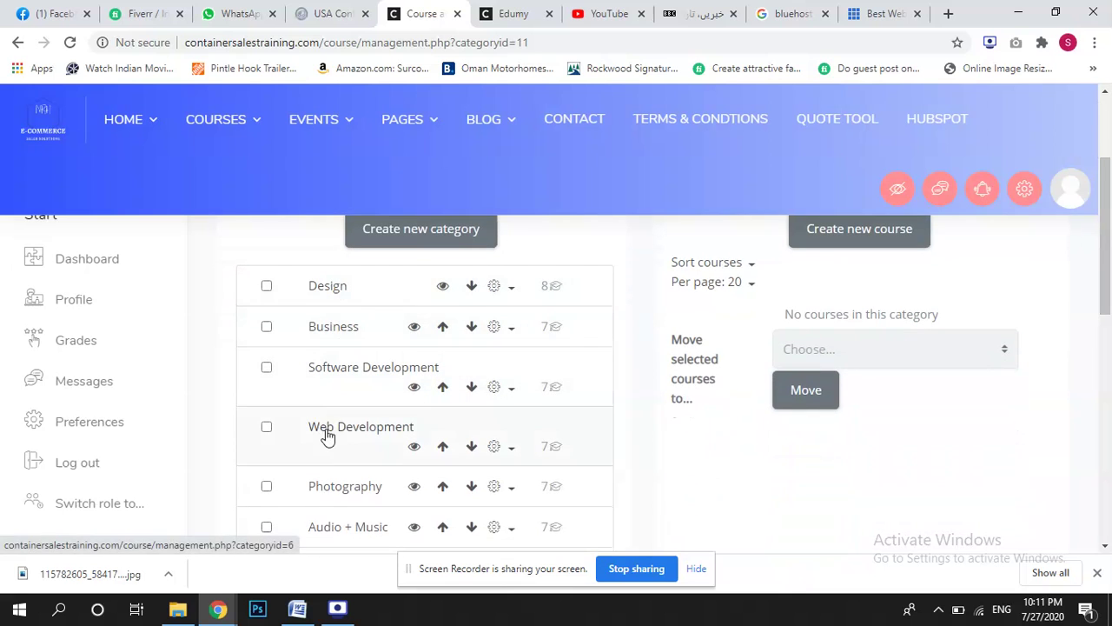
left_click_drag(1108, 201, 1108, 176)
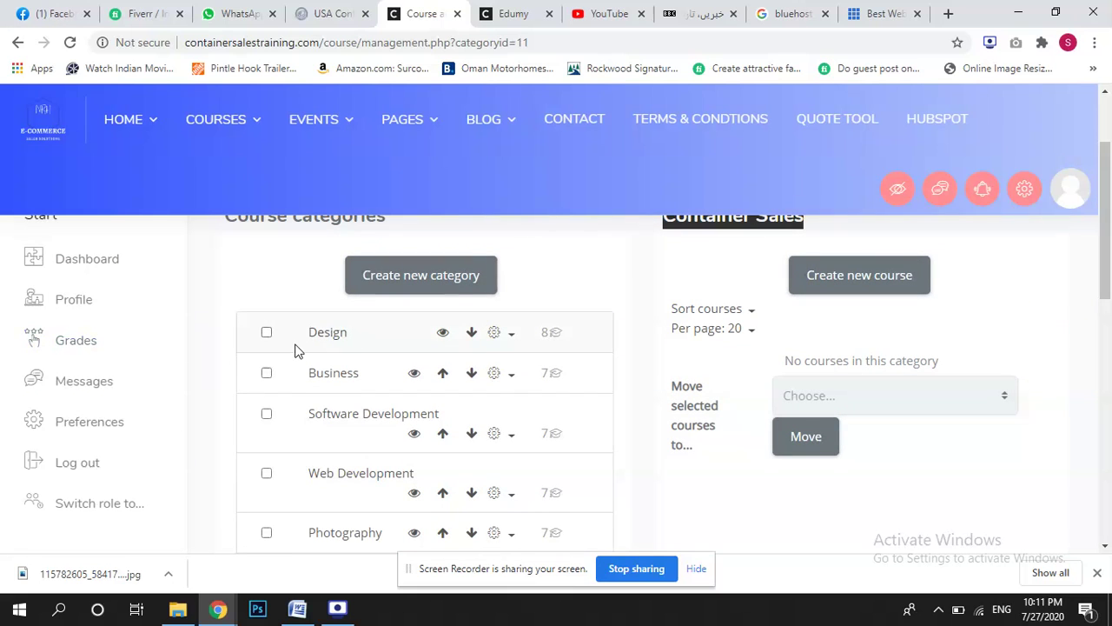
left_click(508, 344)
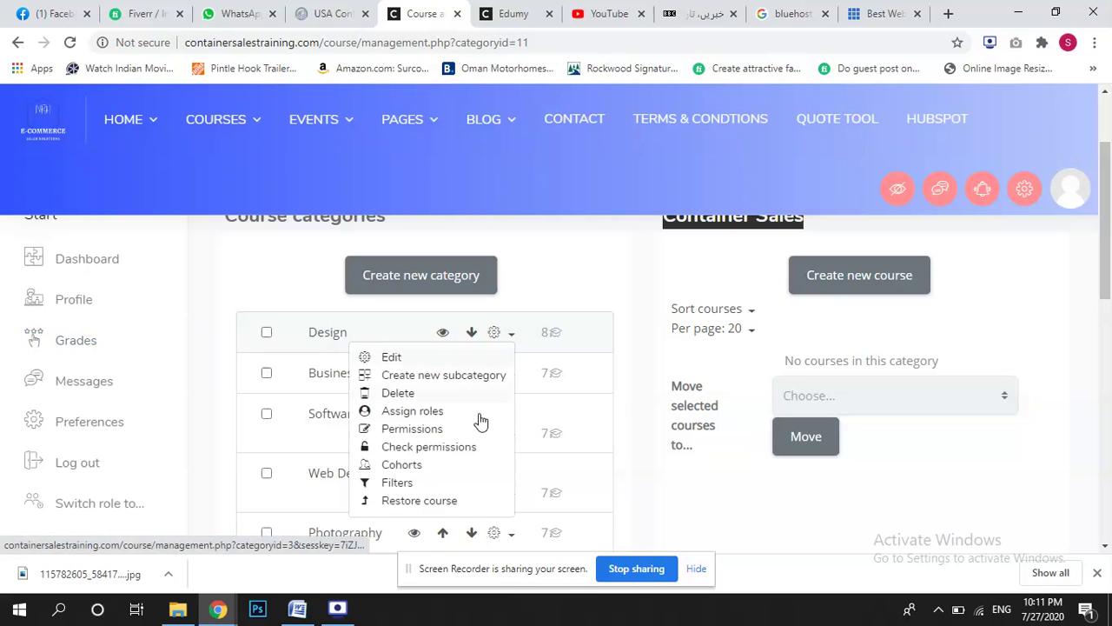
left_click(417, 392)
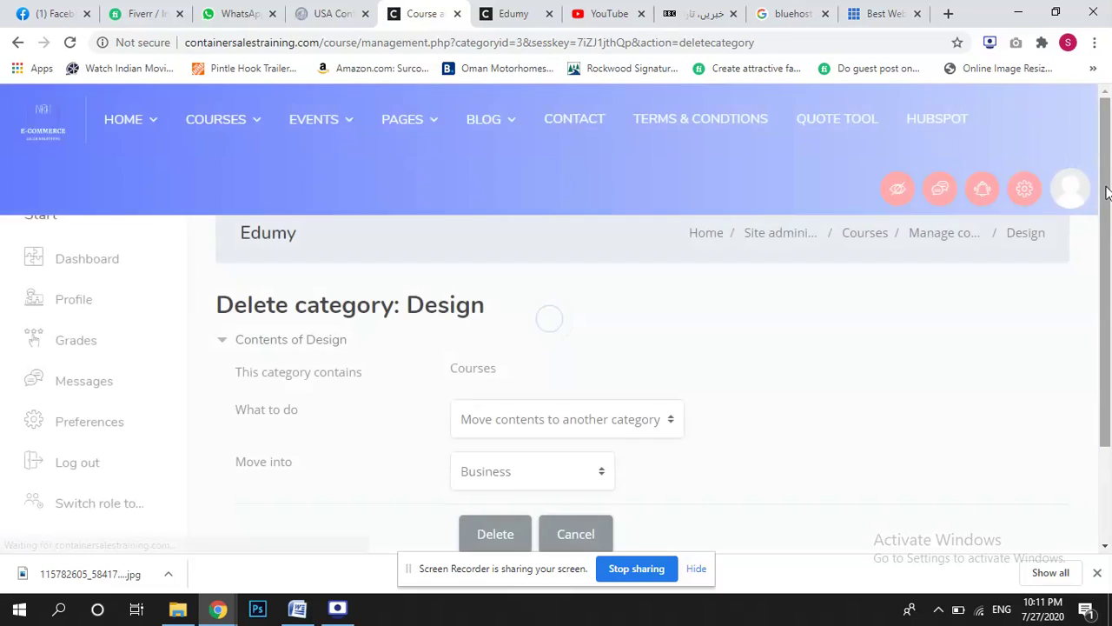
Delete the Design category using 'Delete all - cannot be undone' and continue back to category management
left_click_drag(1107, 193, 1107, 245)
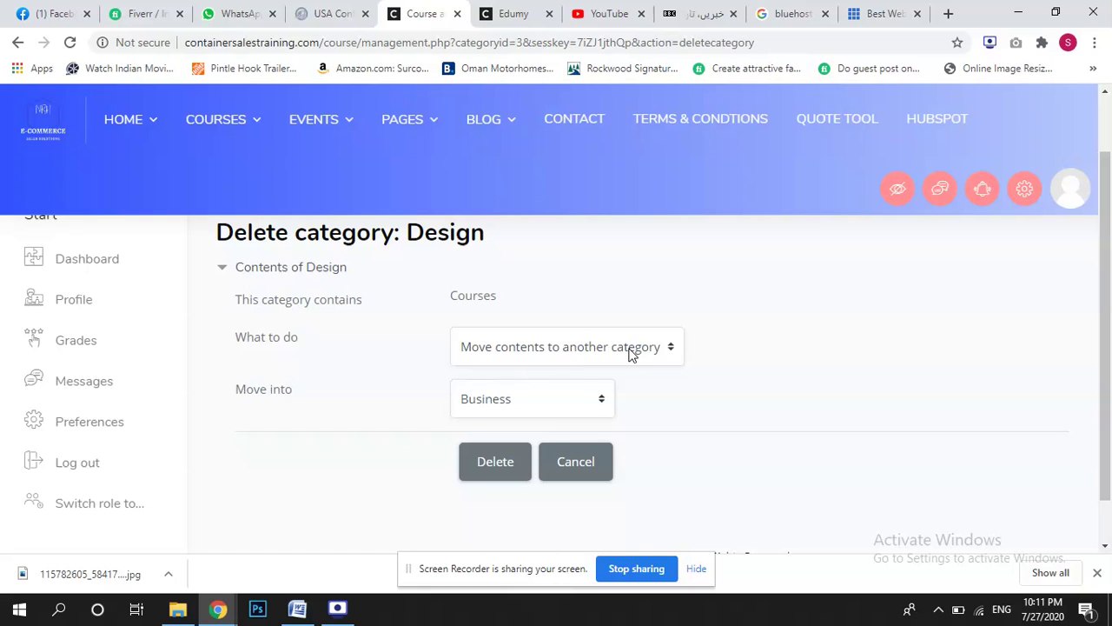
left_click(503, 405)
left_click(768, 410)
left_click(604, 354)
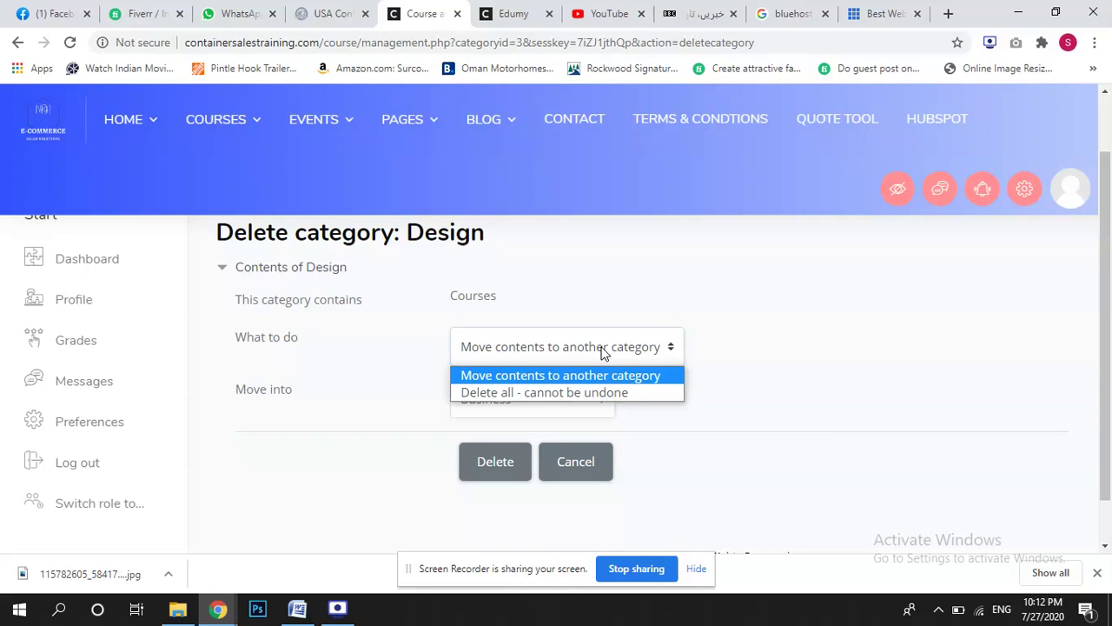
left_click(581, 396)
left_click(487, 410)
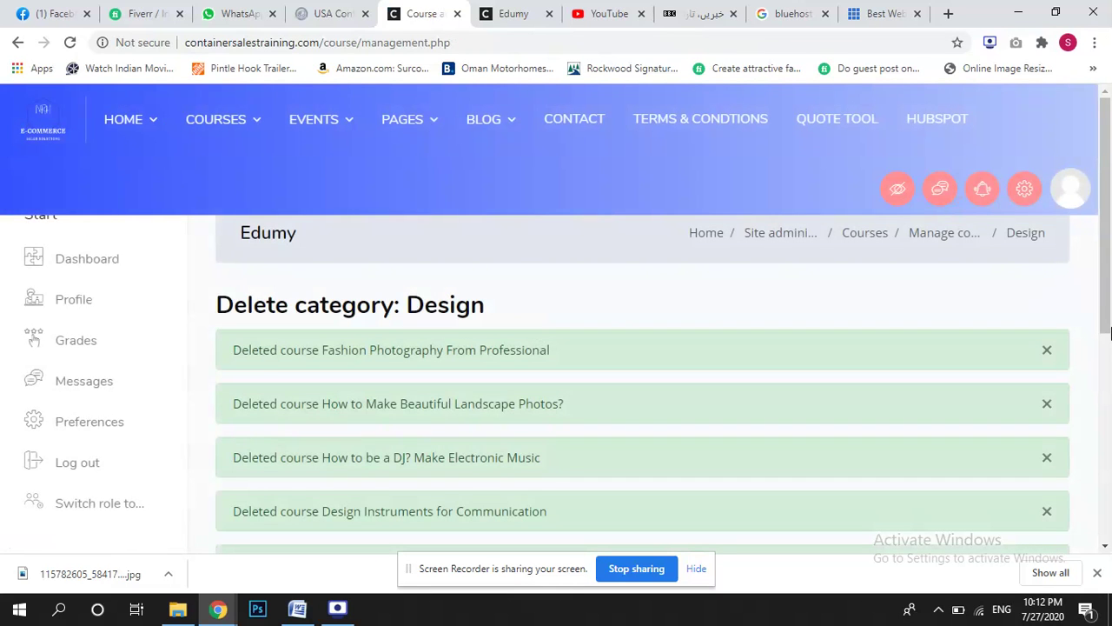
left_click_drag(1106, 332, 1107, 539)
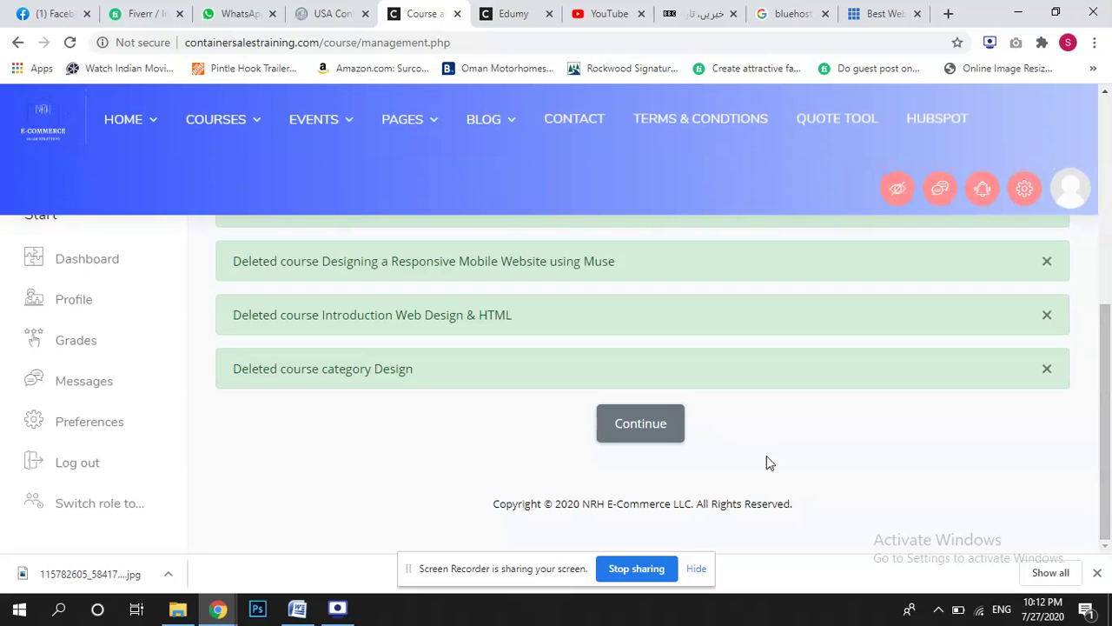
left_click(647, 426)
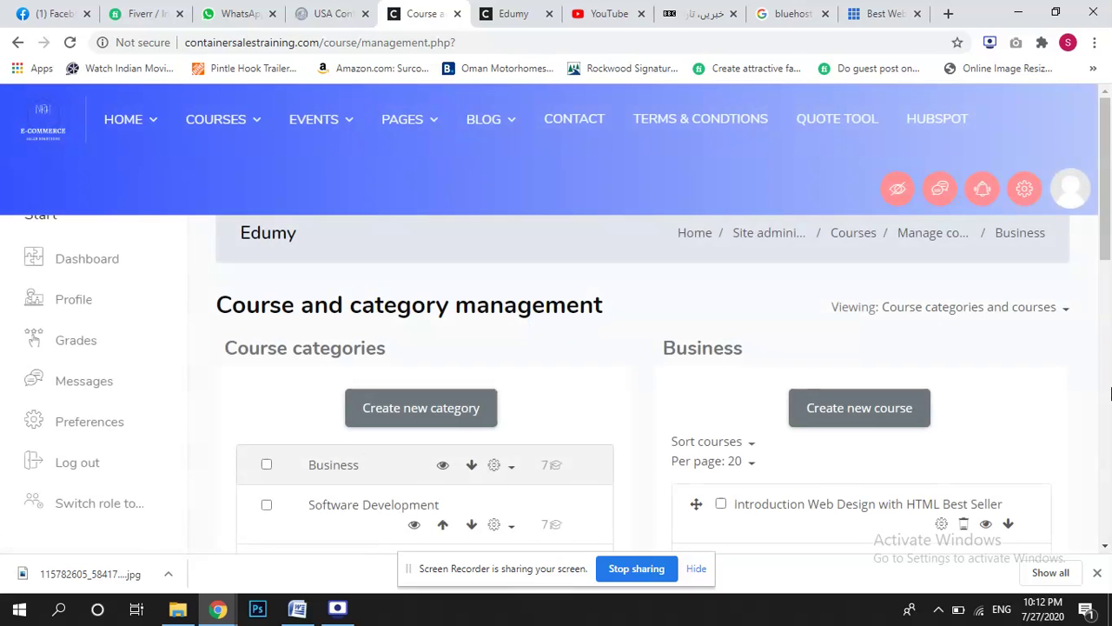
Open the Container Sales category and start a new course in it
left_click_drag(1109, 154, 1108, 190)
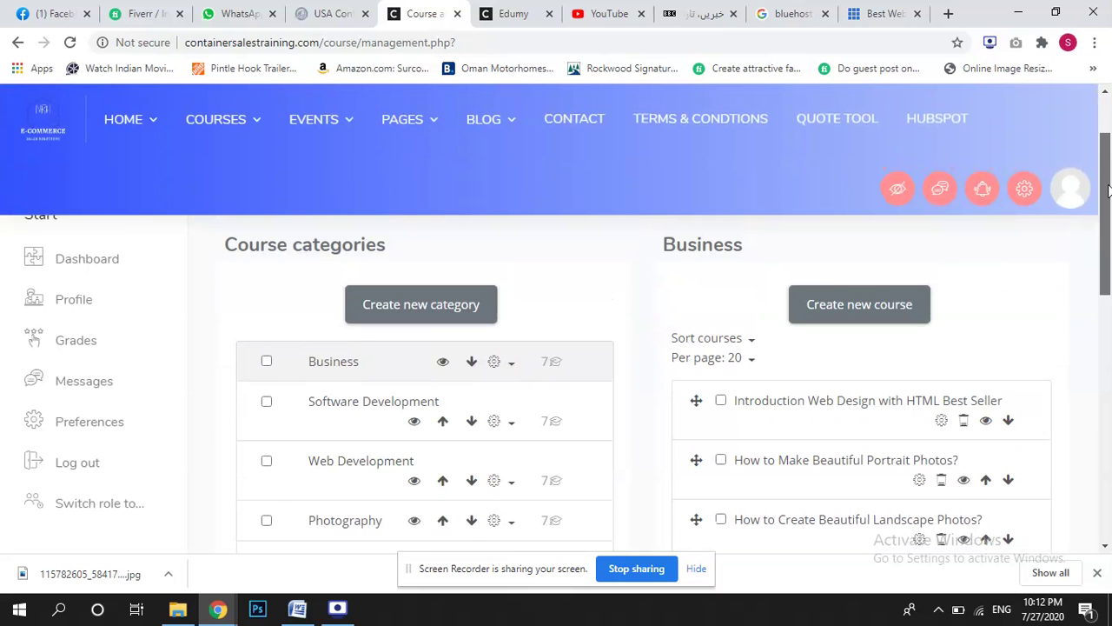
left_click_drag(674, 243, 733, 244)
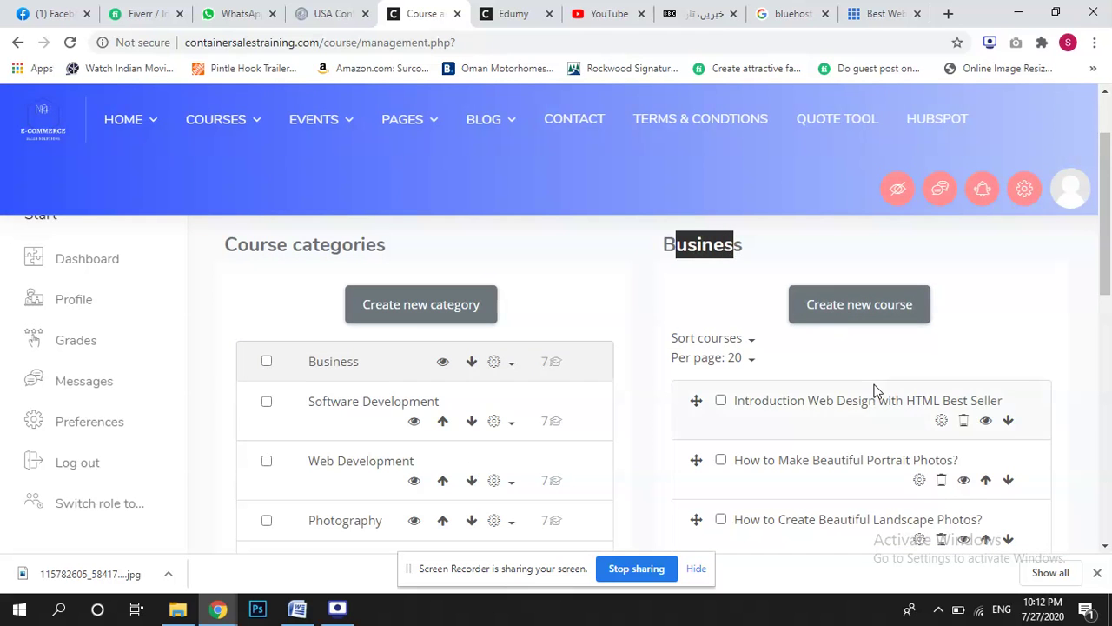
left_click_drag(1108, 192, 1108, 293)
left_click(329, 393)
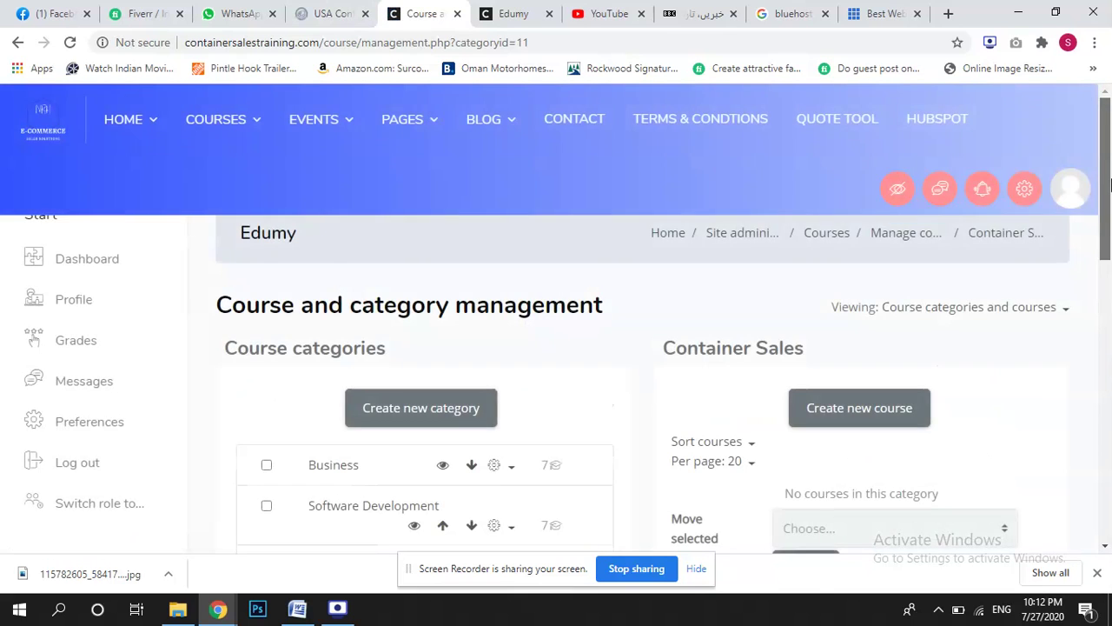
left_click_drag(1107, 196, 1109, 230)
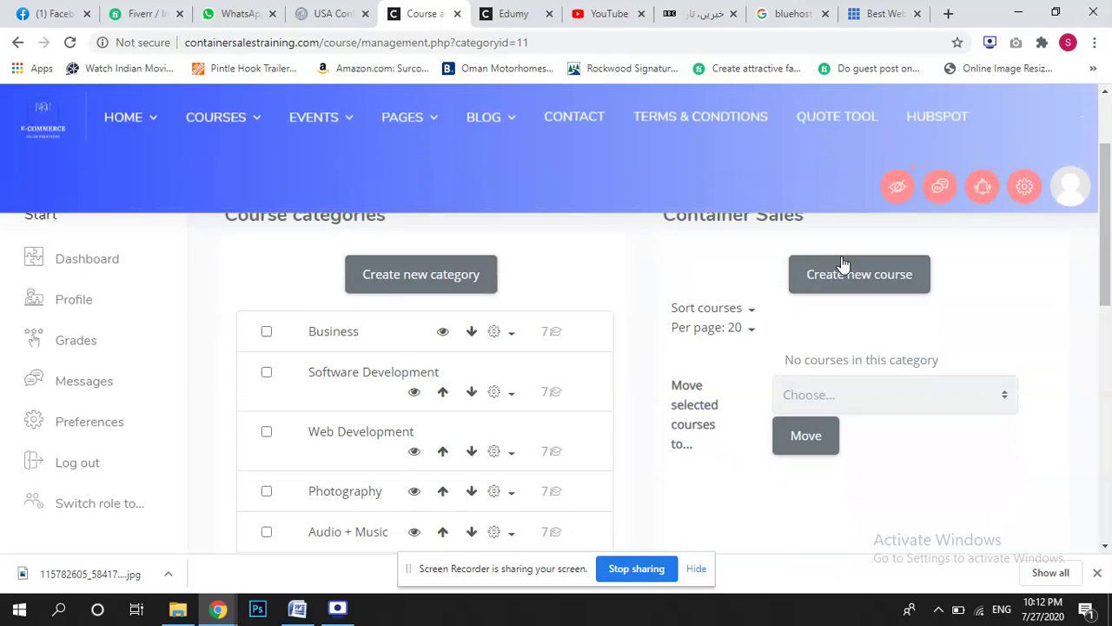
left_click(856, 287)
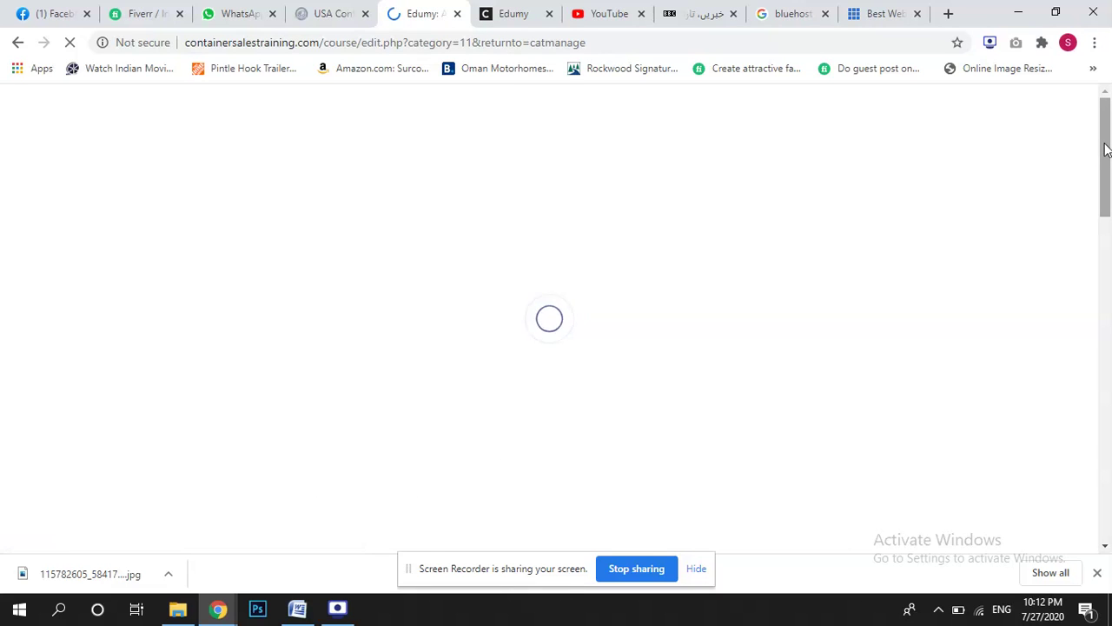
Enter 'Container Sales Basic Lectures' as the course full name
scroll(1109, 174, "down", 1)
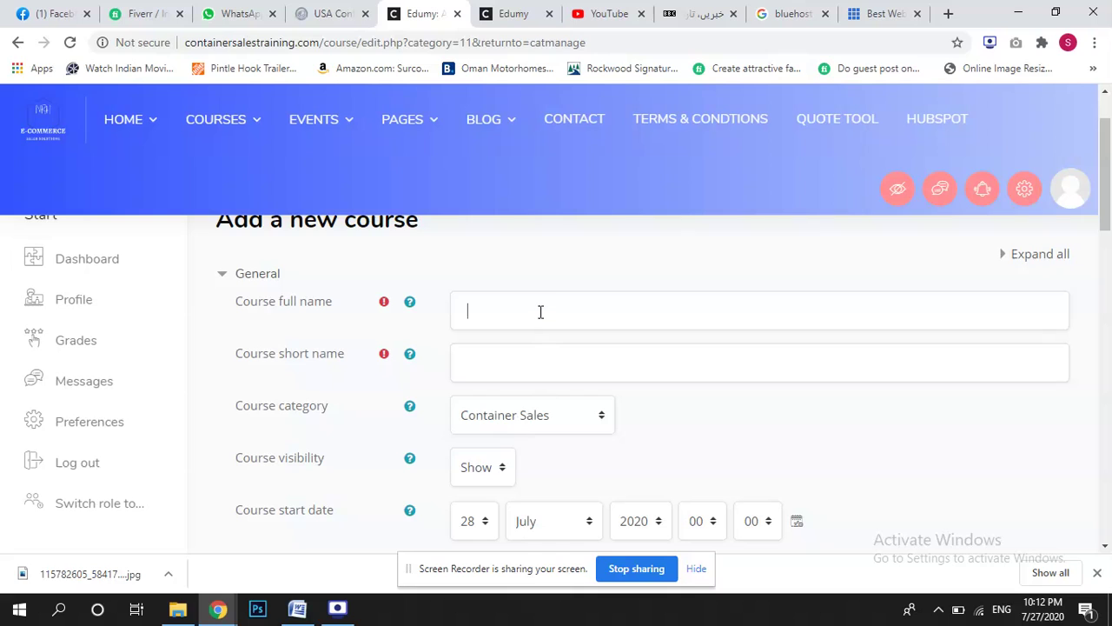
type("Container Sales Basic Lectures")
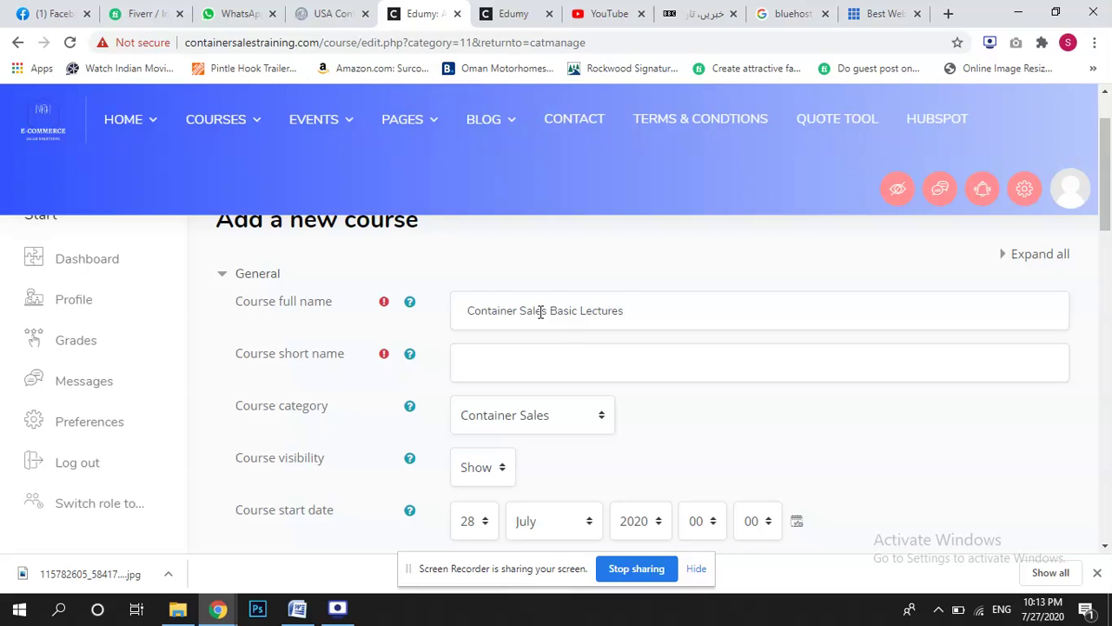
scroll(348, 434, "down", 2)
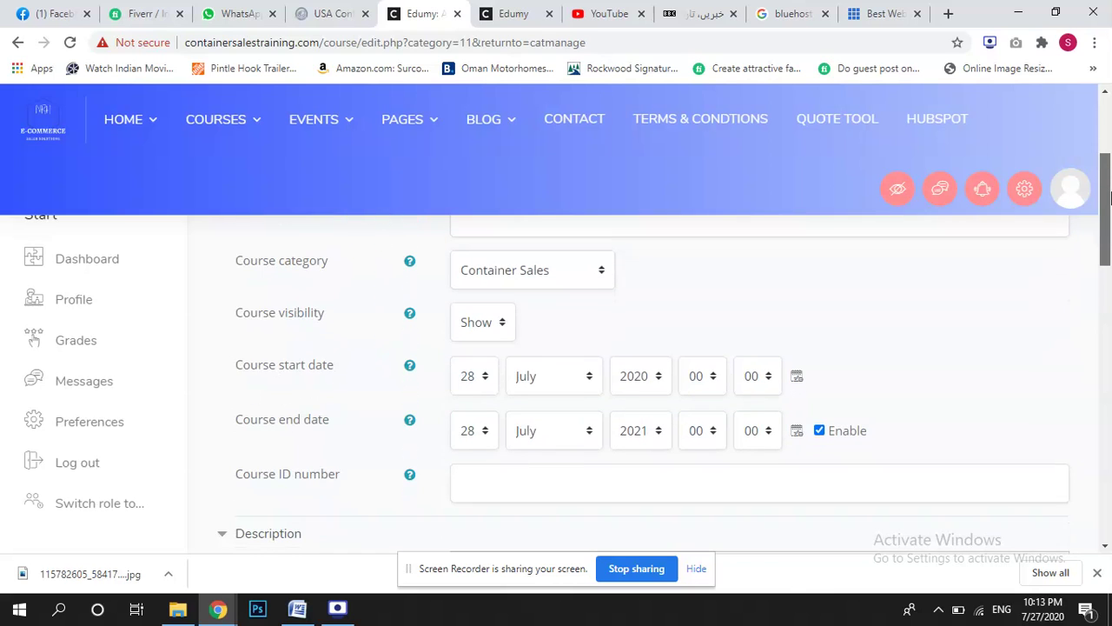
Disable the course end date and set the course start date to 10 July 2020
left_click(470, 373)
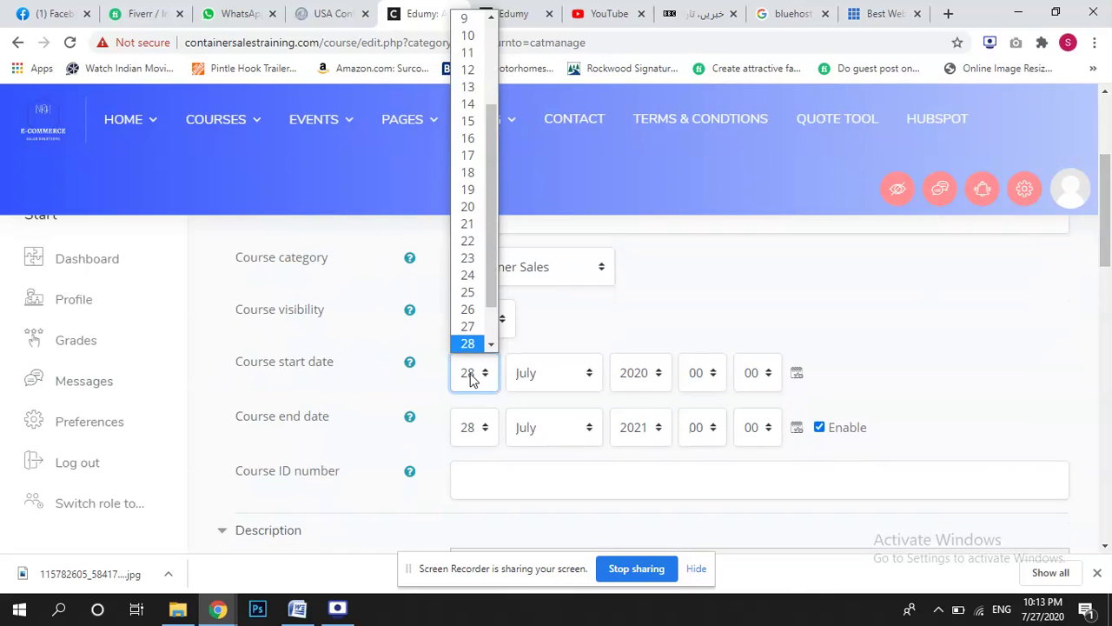
left_click(642, 335)
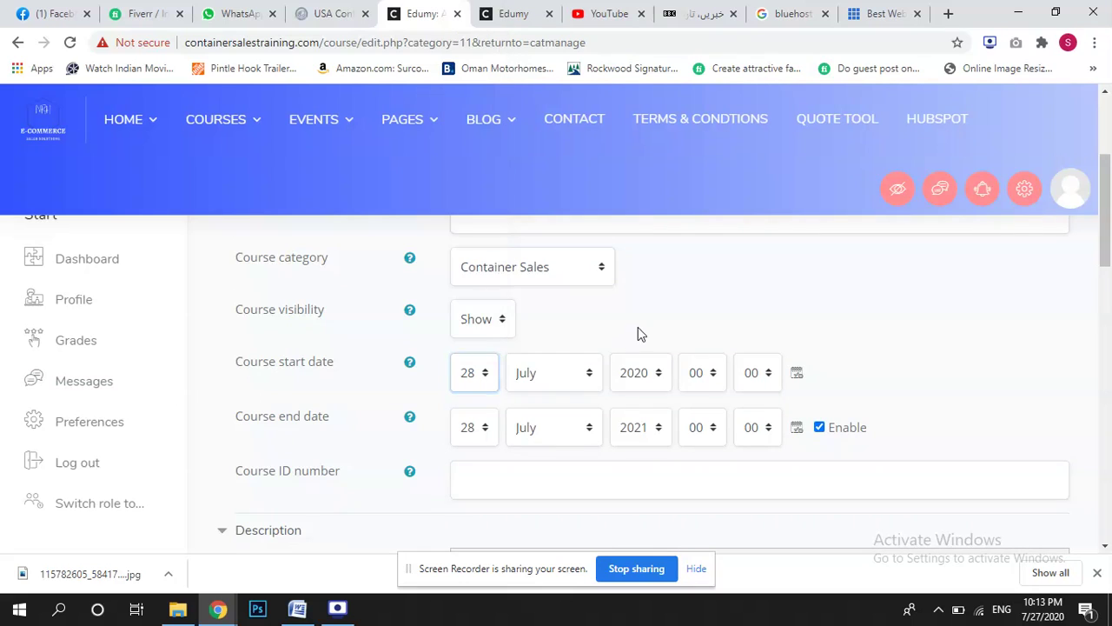
left_click(473, 433)
left_click(735, 300)
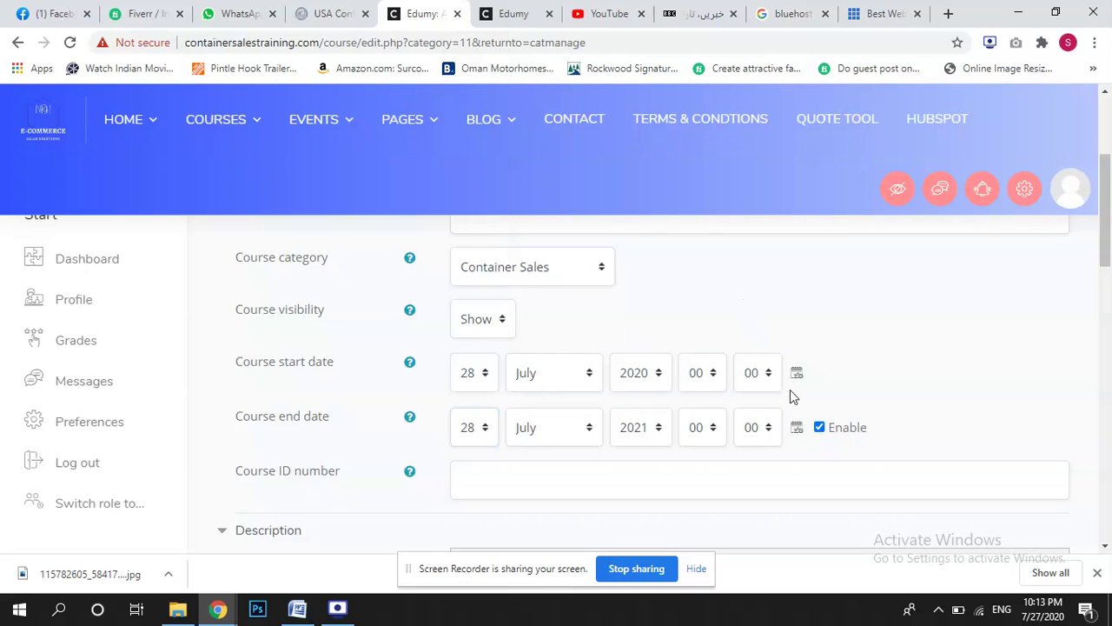
left_click(819, 427)
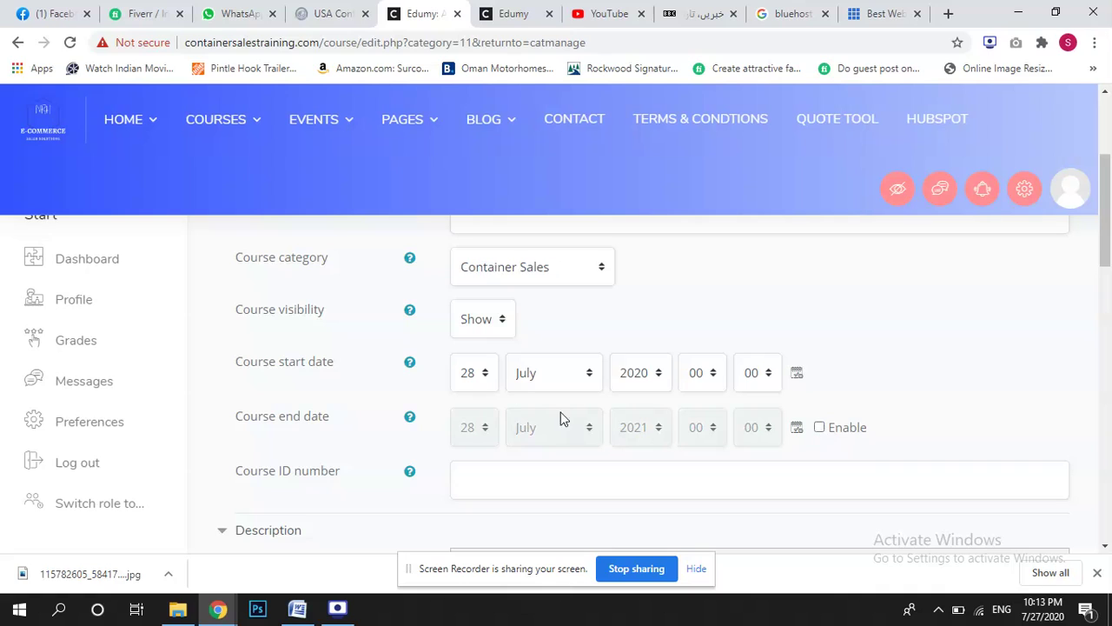
left_click(467, 372)
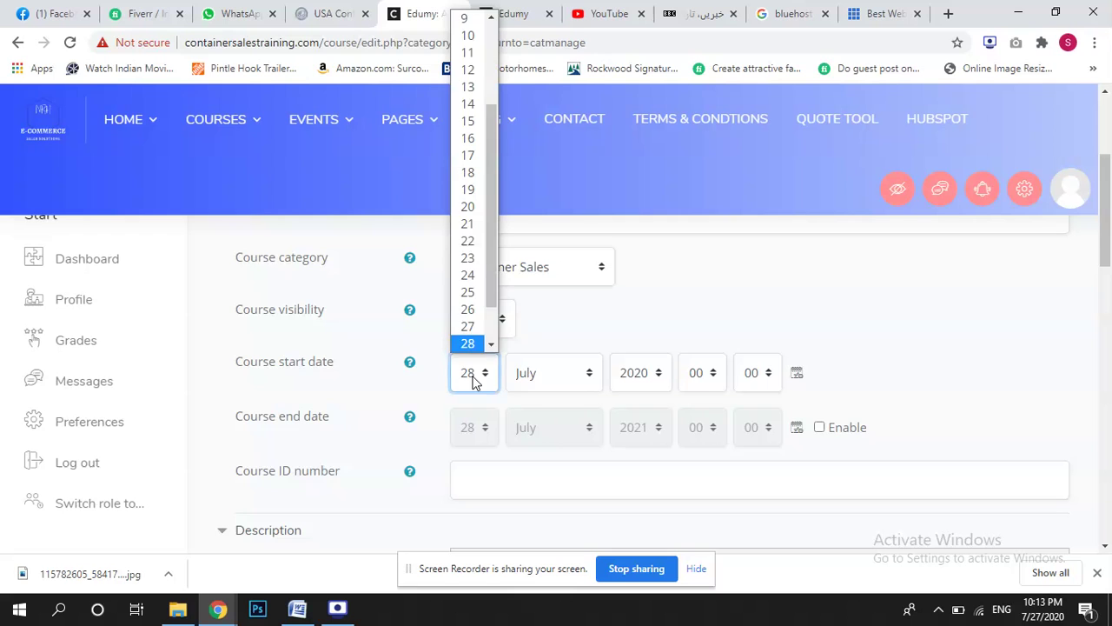
left_click(468, 36)
left_click_drag(1107, 222, 1109, 294)
left_click(542, 396)
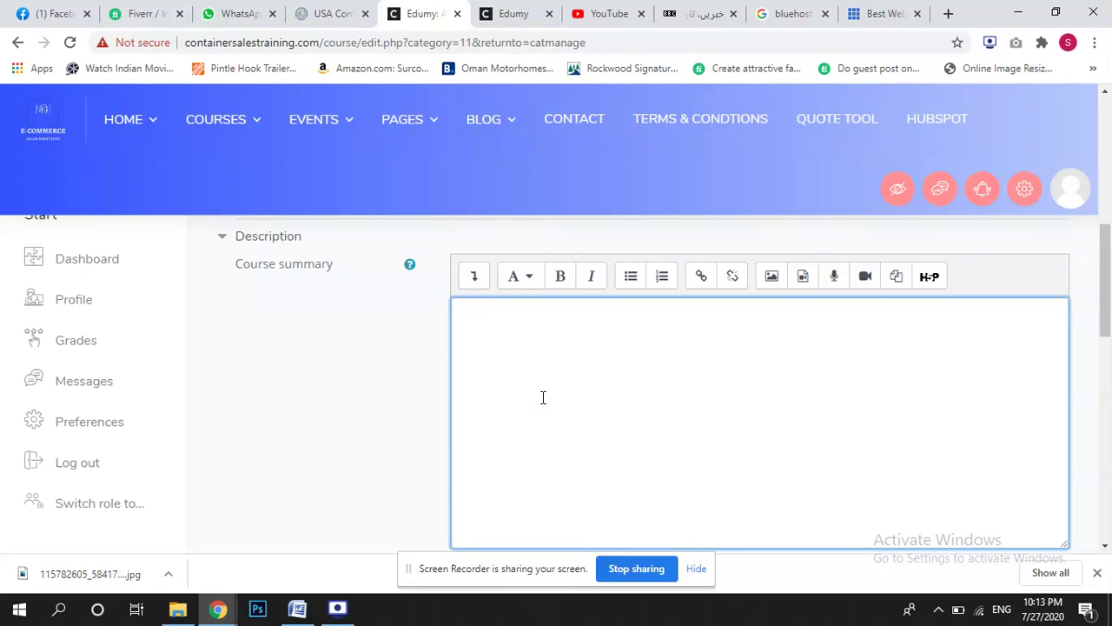
Paste a snippet copied from the bluehost search results into the course summary
left_click(786, 14)
left_click_drag(172, 447, 125, 405)
key("ctrl+c")
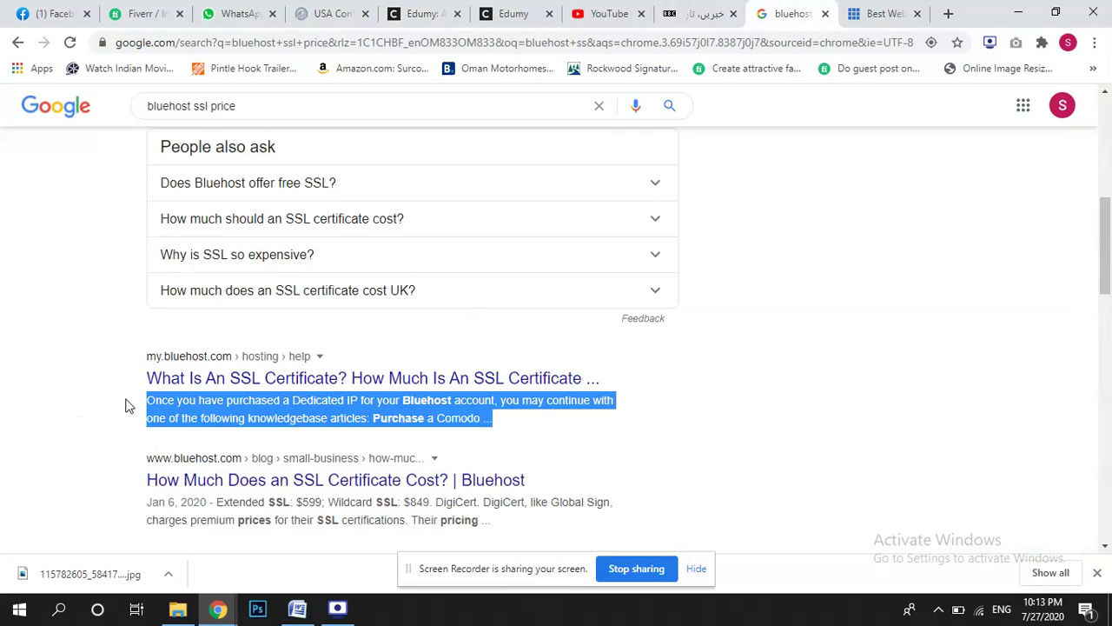
left_click(454, 13)
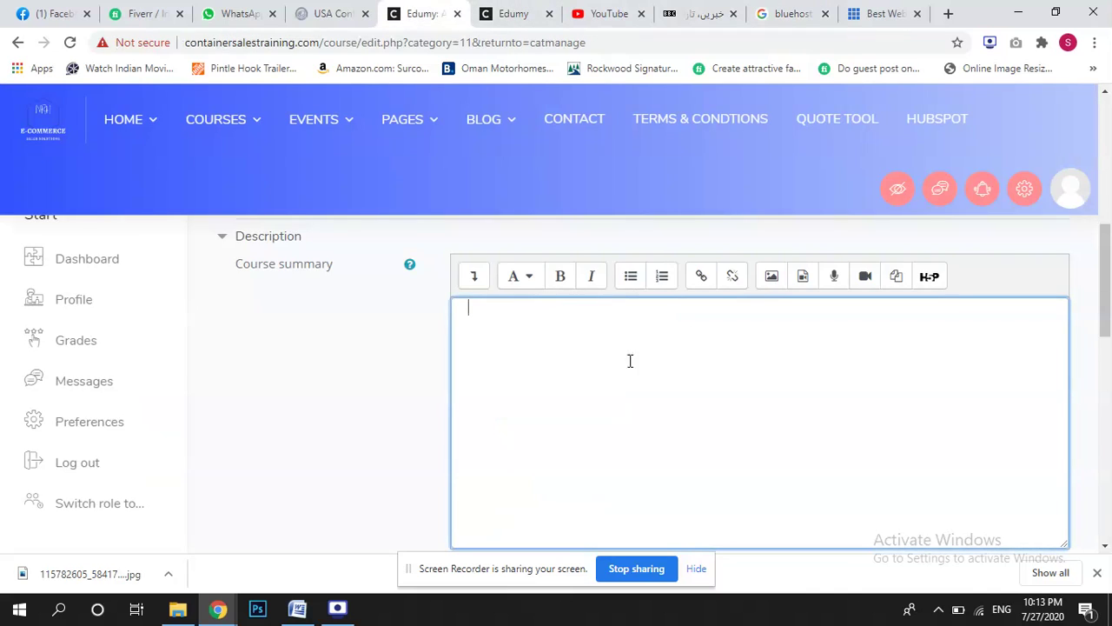
key("ctrl+v")
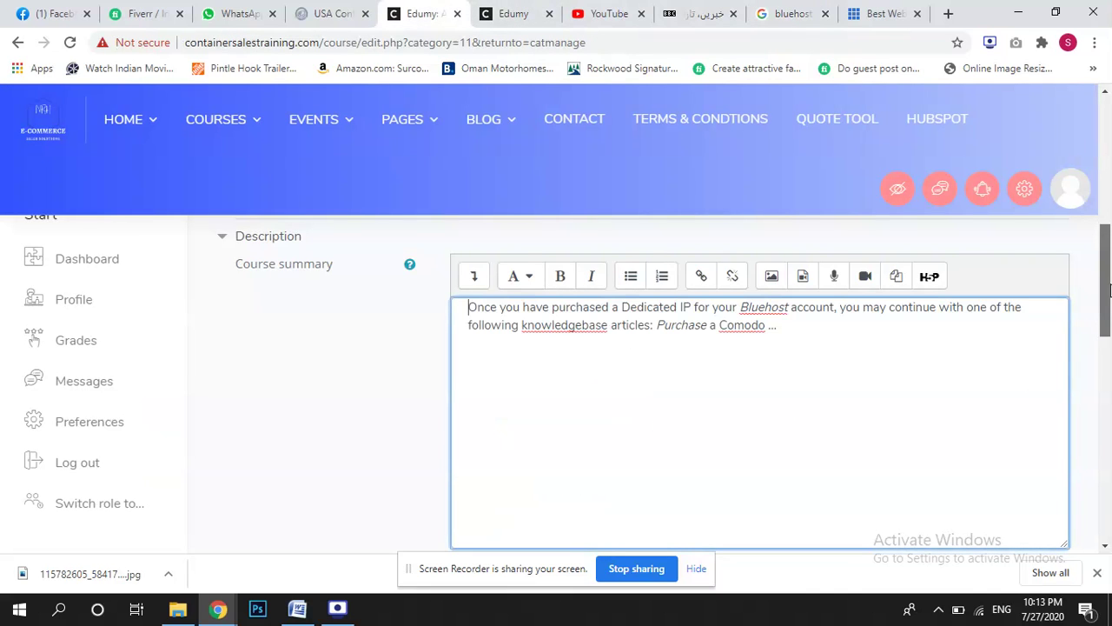
Close the course image file picker and bring up the Downloads folder in File Explorer
left_click_drag(1106, 287, 1108, 317)
scroll(760, 372, "down", 3)
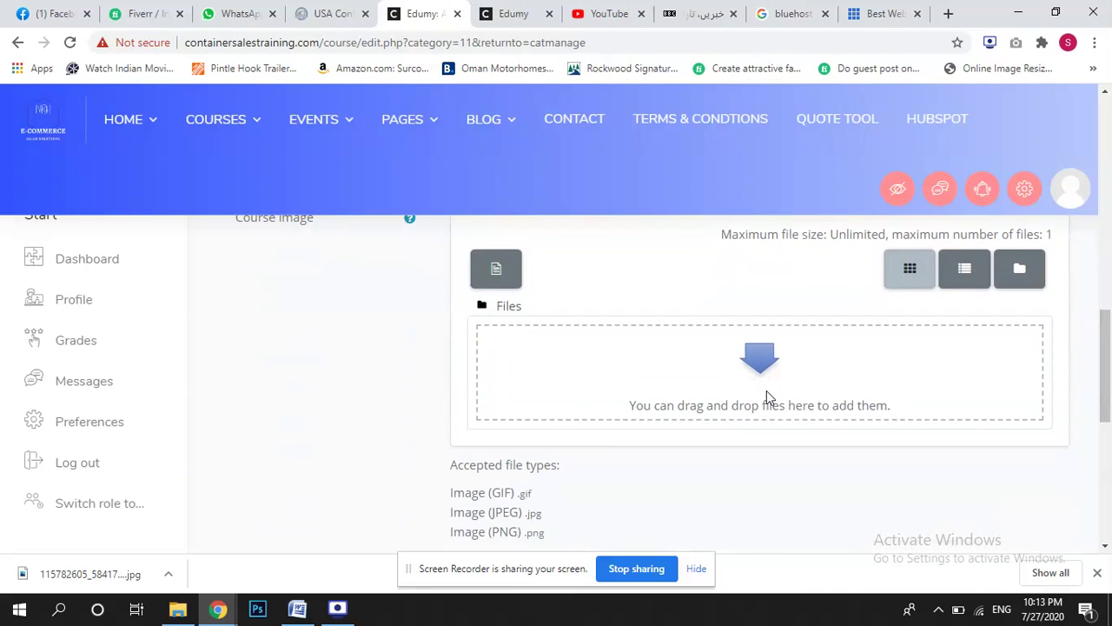
left_click(760, 372)
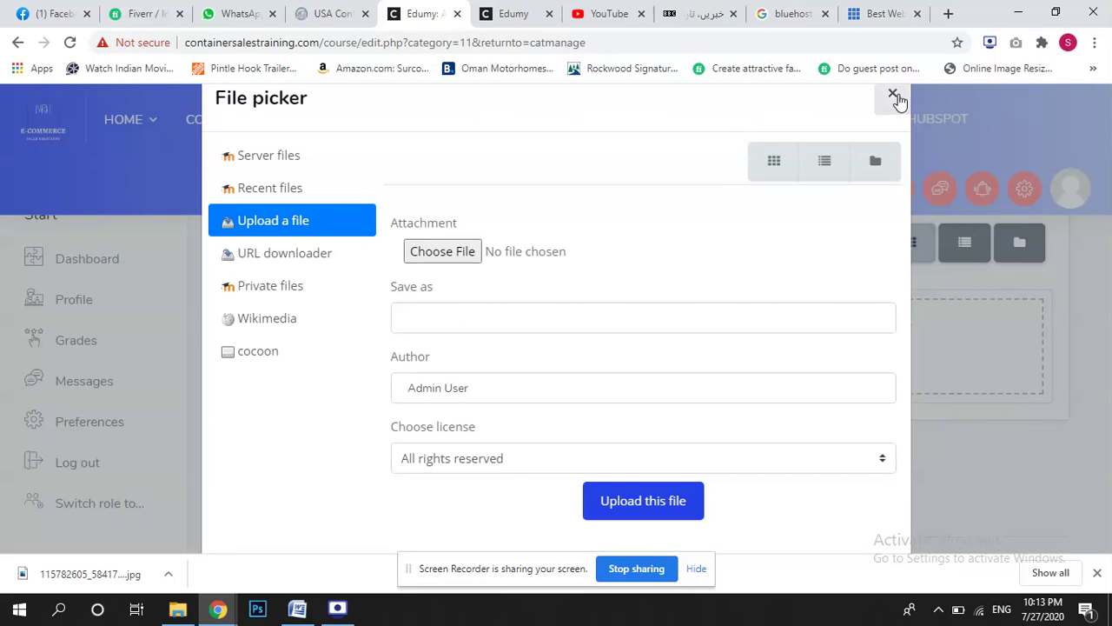
left_click(895, 95)
left_click(177, 609)
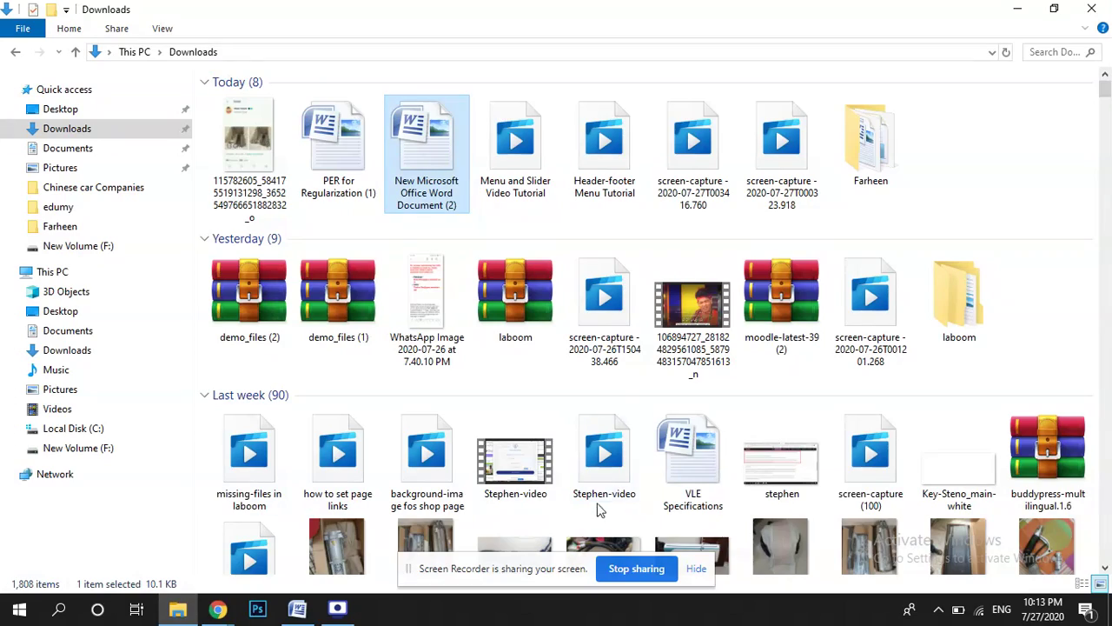
Scroll through Downloads and select the library-academic-computer-education image
scroll(1104, 567, "down", 6)
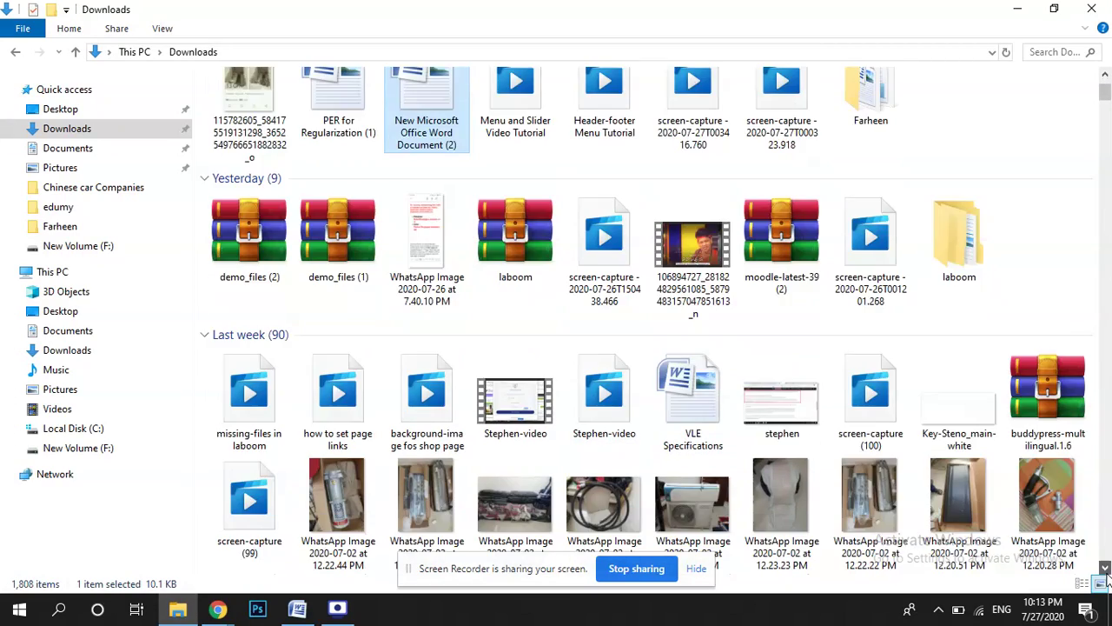
scroll(1105, 566, "down", 8)
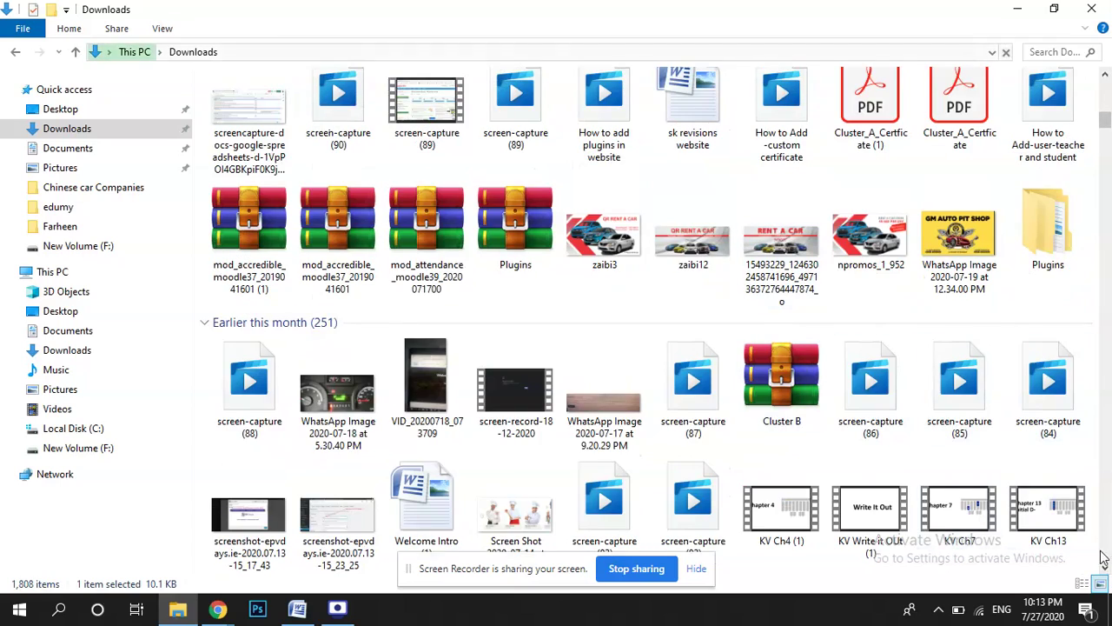
scroll(1105, 567, "down", 1)
scroll(1104, 567, "down", 10)
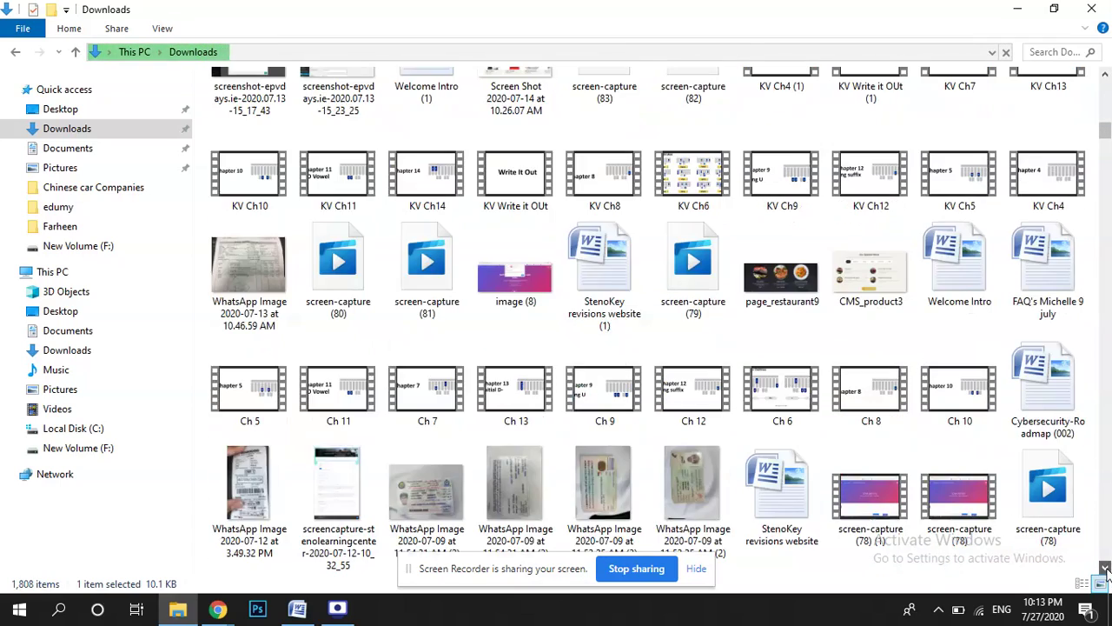
scroll(1104, 566, "down", 2)
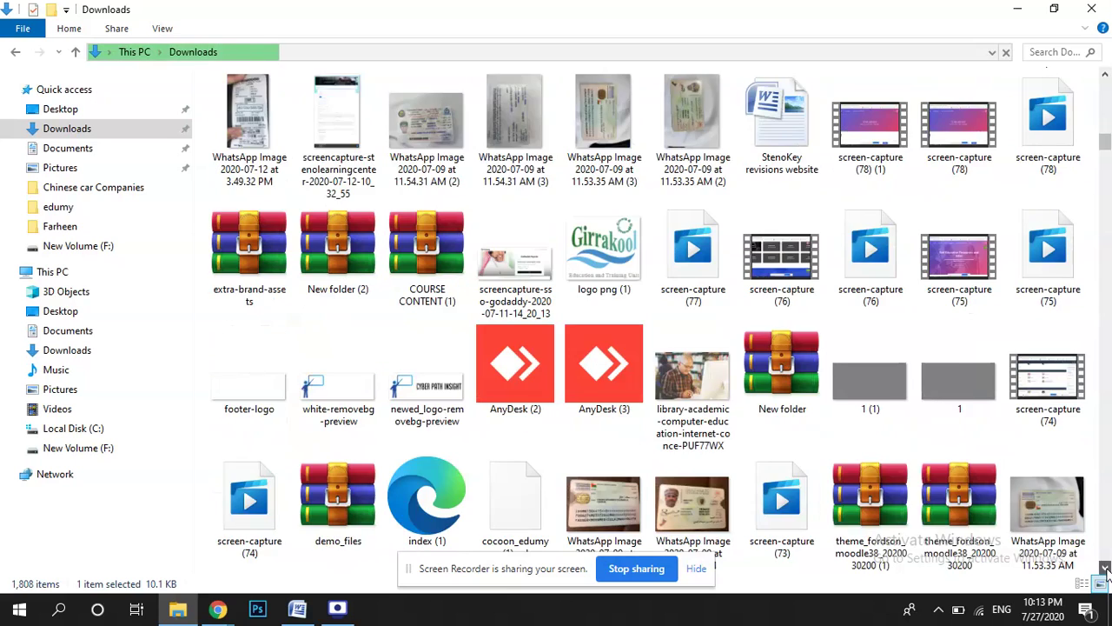
scroll(1104, 567, "down", 2)
left_click(704, 253)
Drag the library-academic-computer-education image into the Course image drop zone and let it upload
left_click_drag(705, 257, 834, 383)
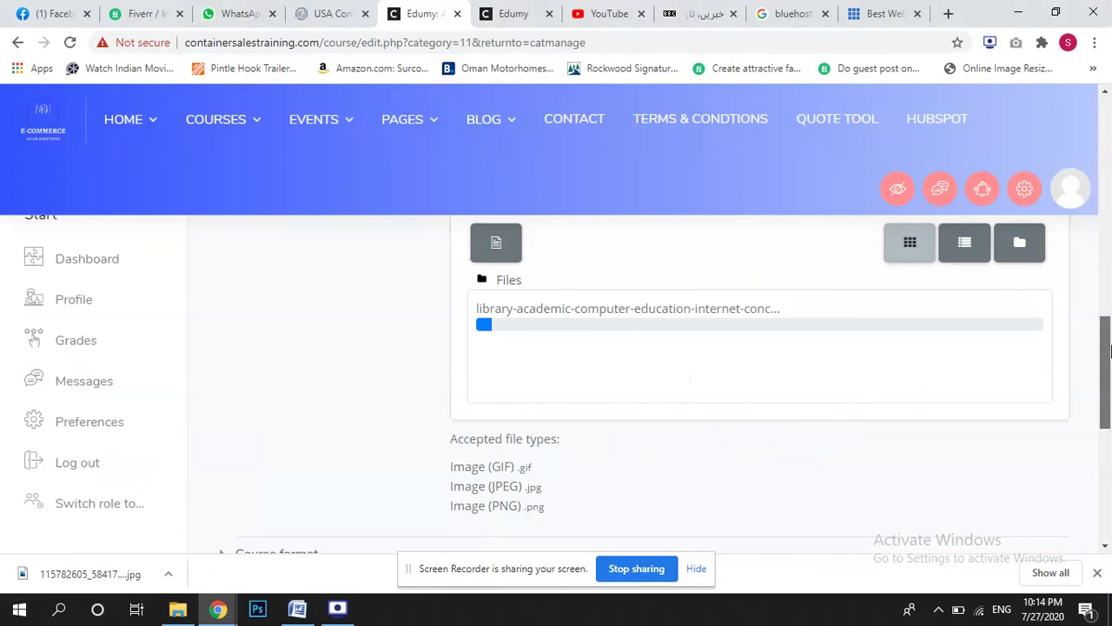
left_click_drag(1107, 347, 1107, 368)
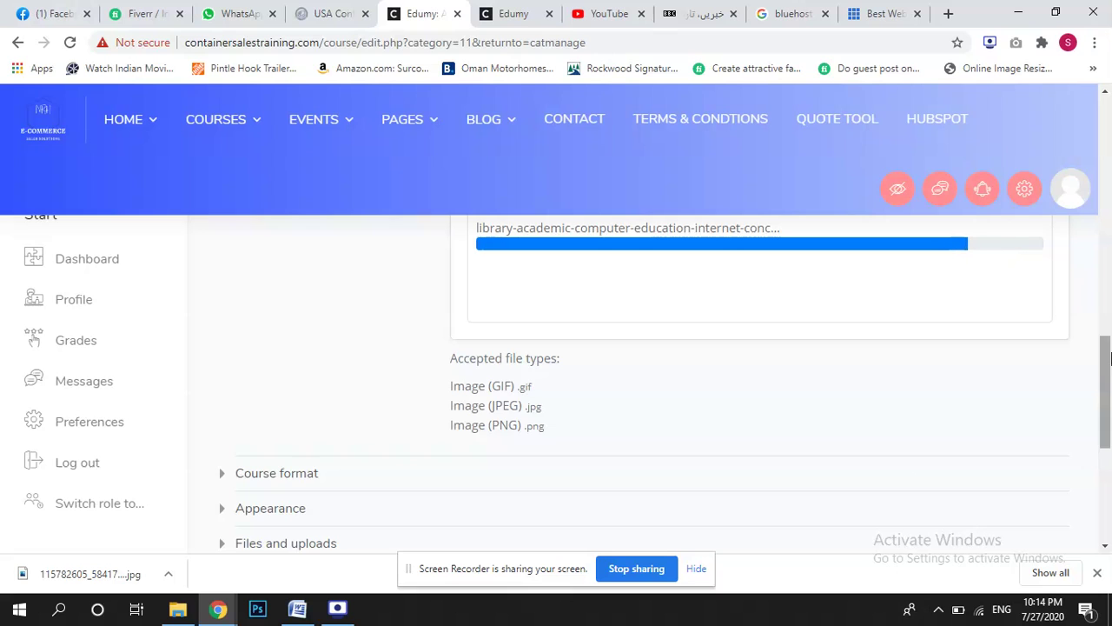
left_click_drag(1110, 359, 1109, 304)
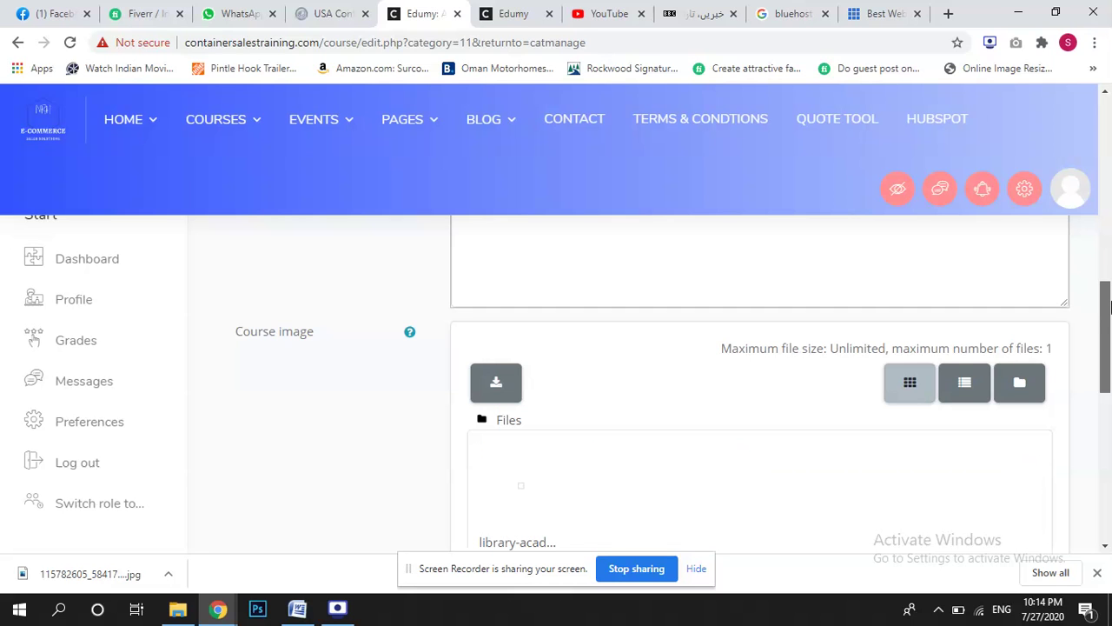
Copy 'Container Sales' from the full name into the Course short name field
scroll(1109, 309, "down", 1)
left_click_drag(1109, 309, 1109, 139)
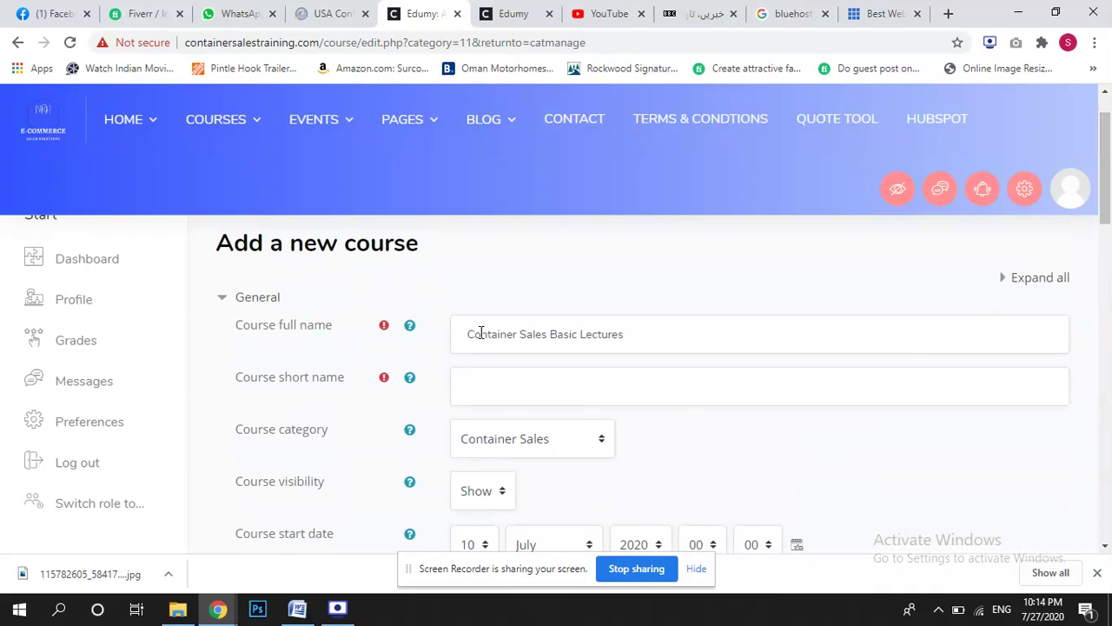
left_click_drag(548, 334, 404, 313)
key("ctrl+c")
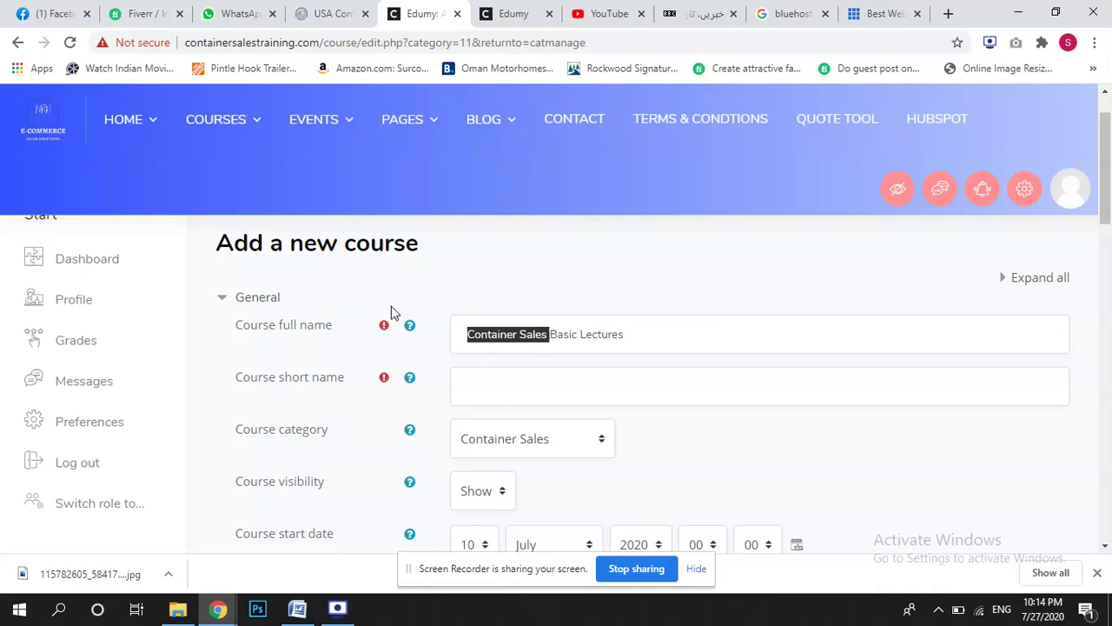
left_click(482, 388)
key("ctrl+v")
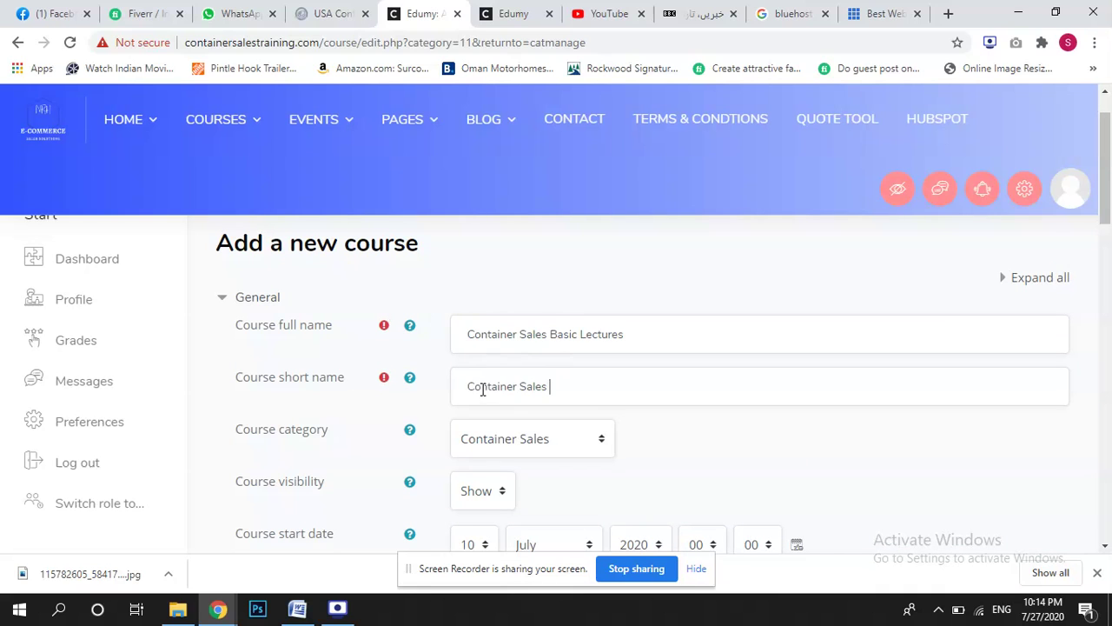
Save the course with Save and display and review its participants page
left_click_drag(1106, 208, 1107, 531)
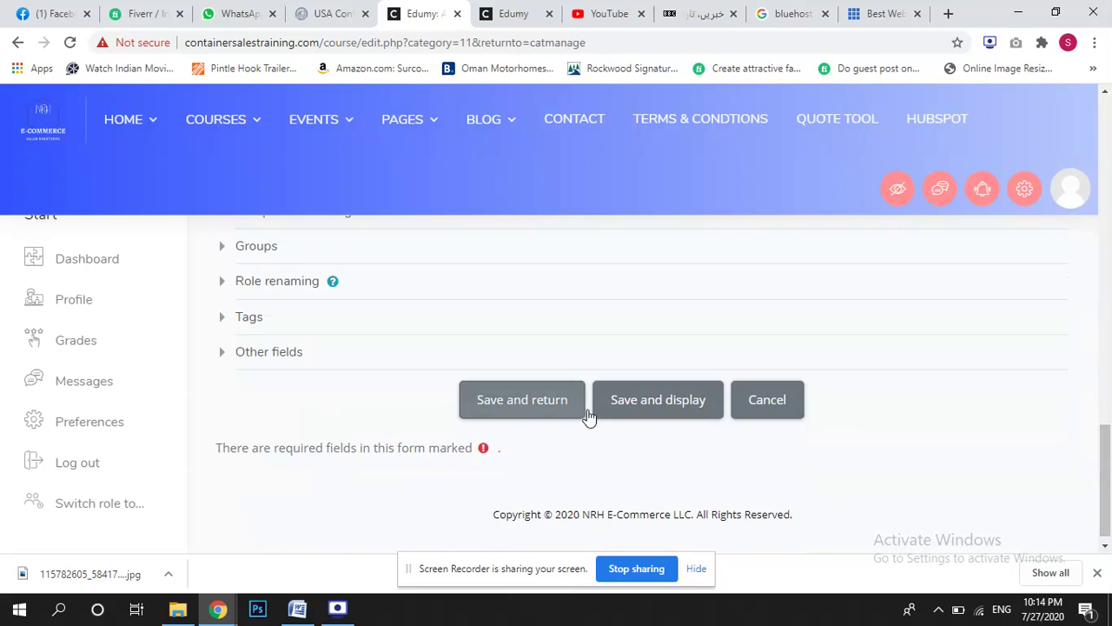
left_click(640, 408)
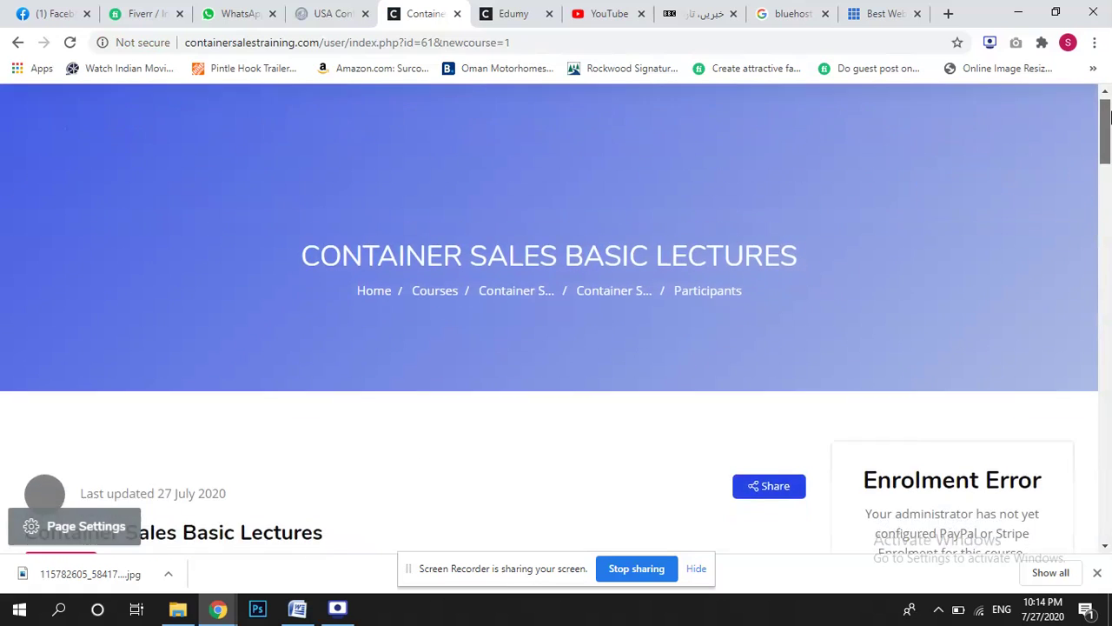
left_click_drag(1108, 117, 1108, 356)
scroll(352, 355, "up", 3)
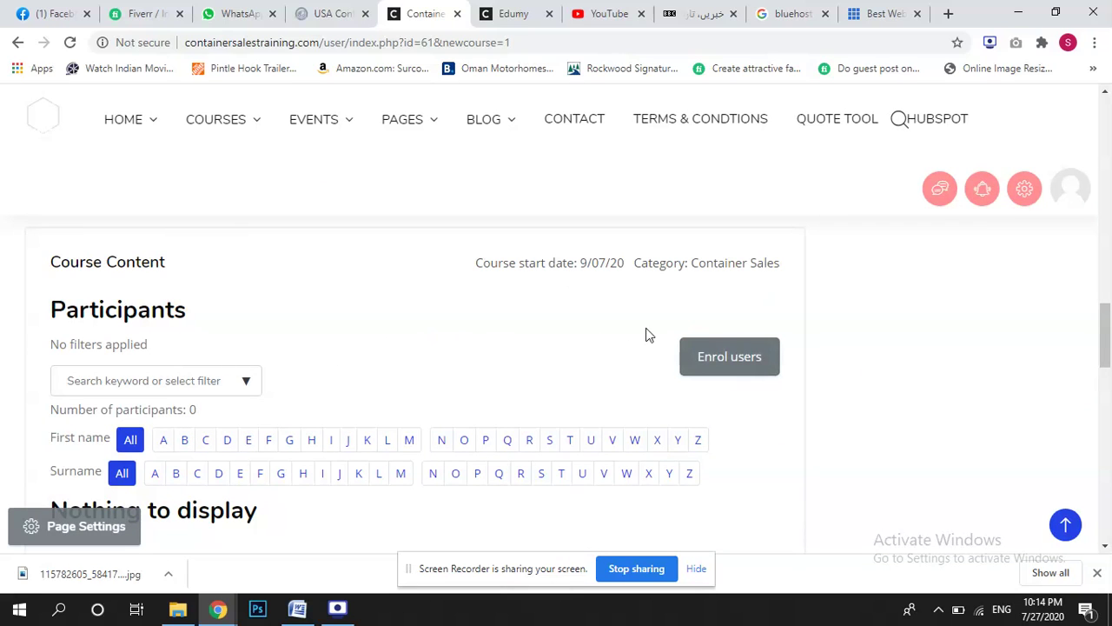
left_click_drag(1106, 334, 1105, 152)
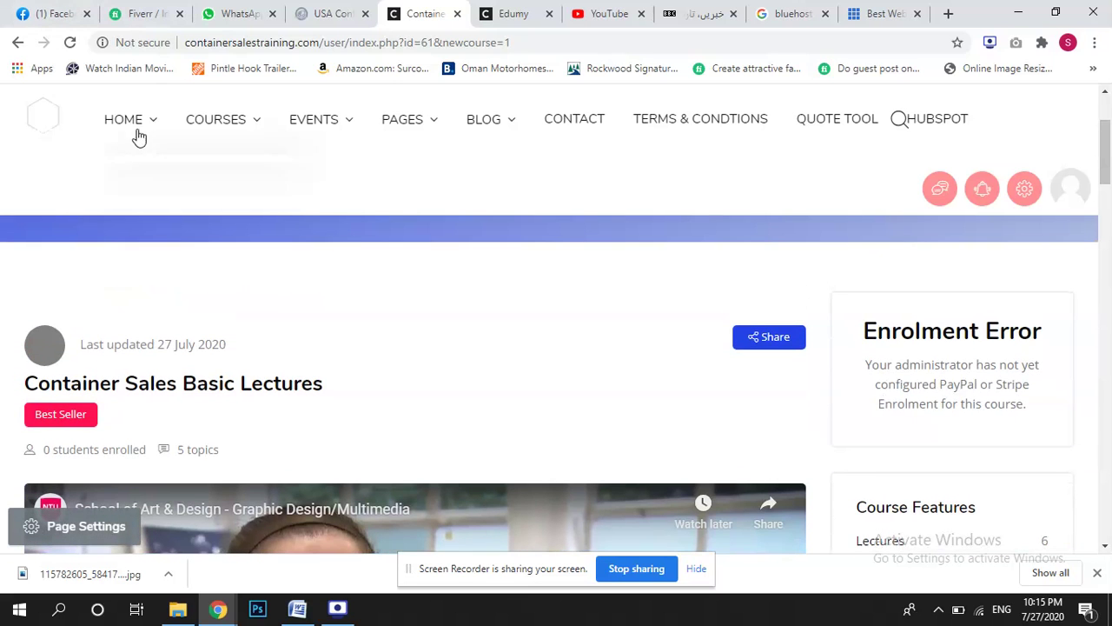
Go back to the site home page and scroll down to the category grid showing Container Sales
mouse_move(122, 124)
left_click(149, 198)
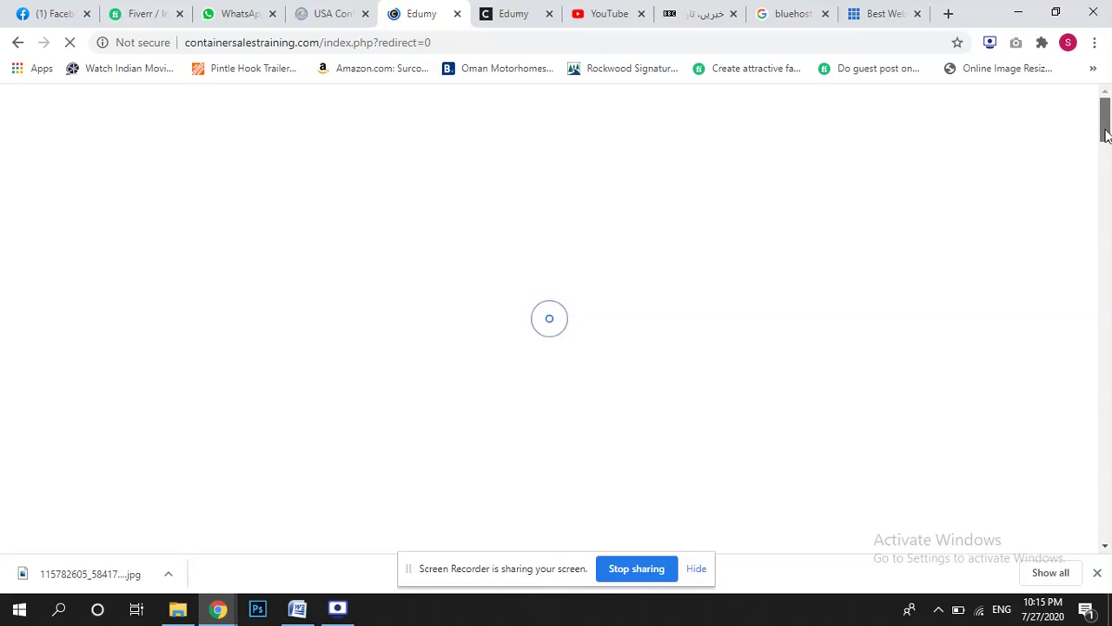
mouse_move(1106, 134)
left_mouse_down()
mouse_move(1106, 360)
mouse_move(1104, 122)
left_mouse_up()
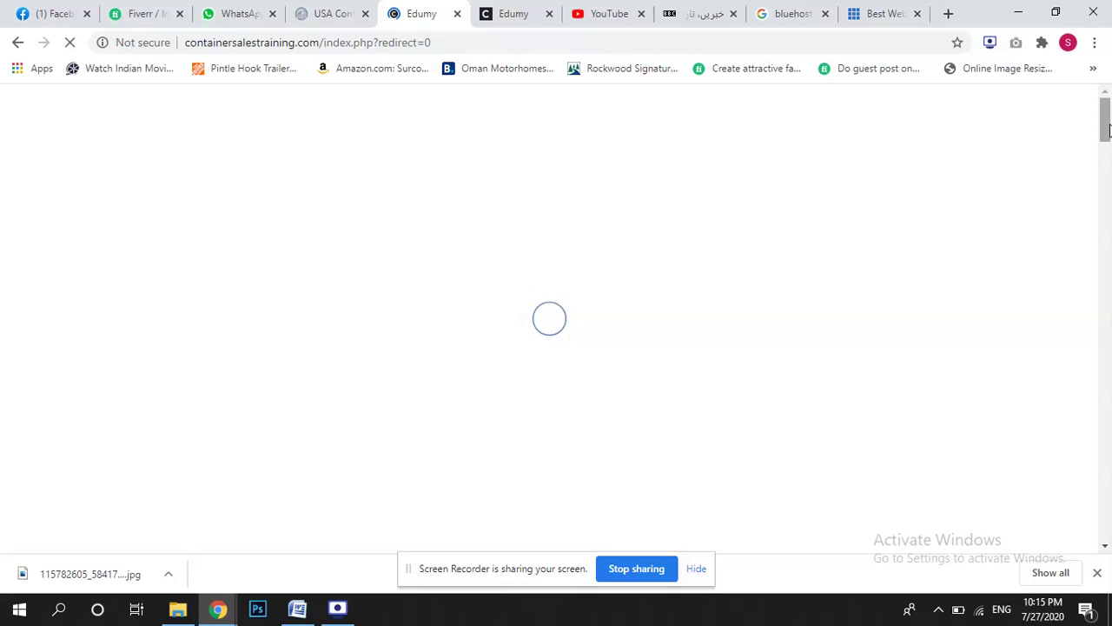
left_click(1107, 130)
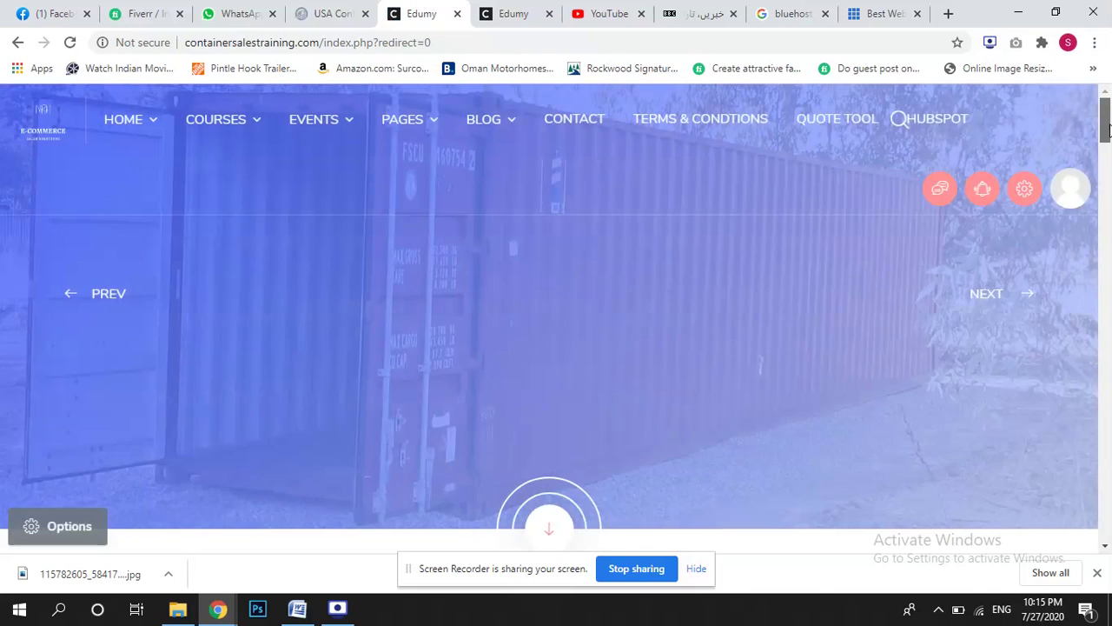
left_click_drag(1107, 130, 1107, 174)
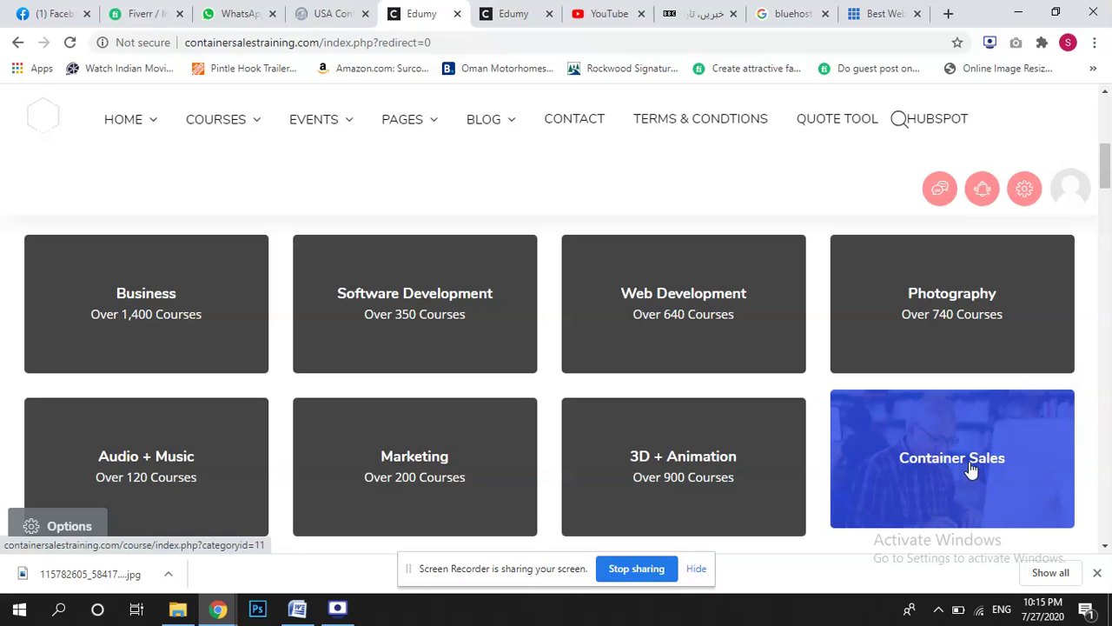
Open the Container Sales category, then its Container Sales Basic Lectures course
left_click(971, 469)
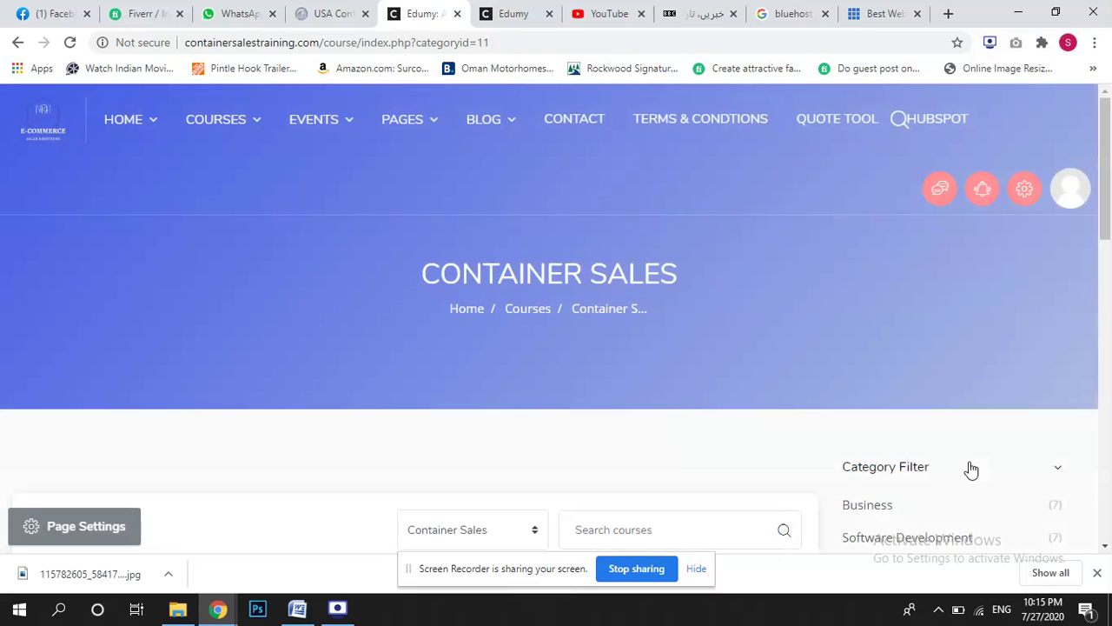
left_click_drag(1103, 139, 1102, 238)
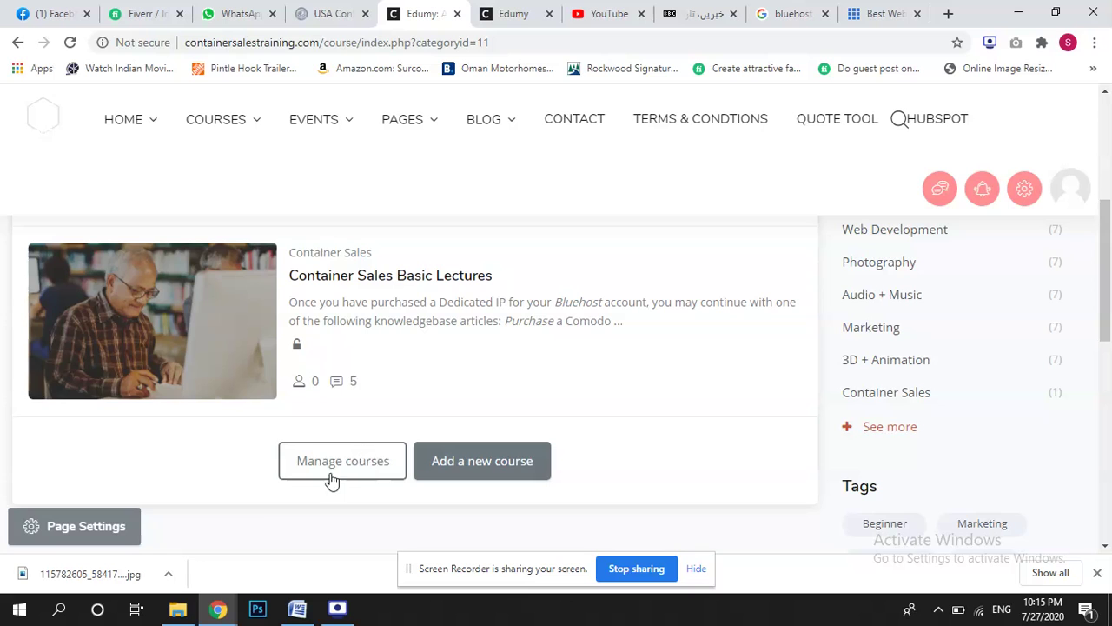
scroll(427, 396, "up", 2)
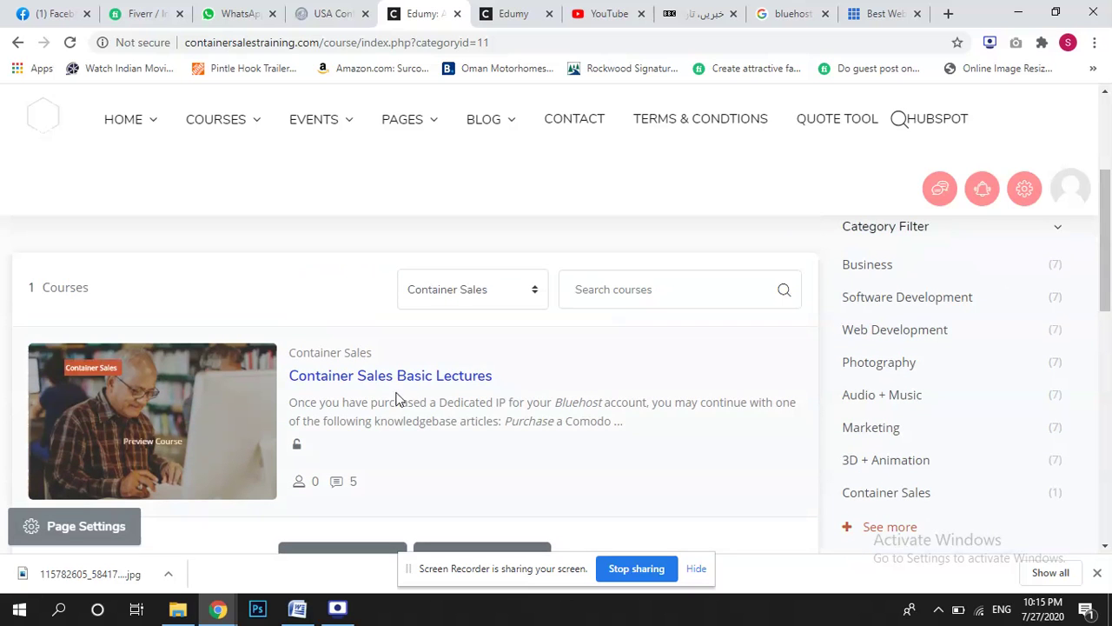
left_click(390, 383)
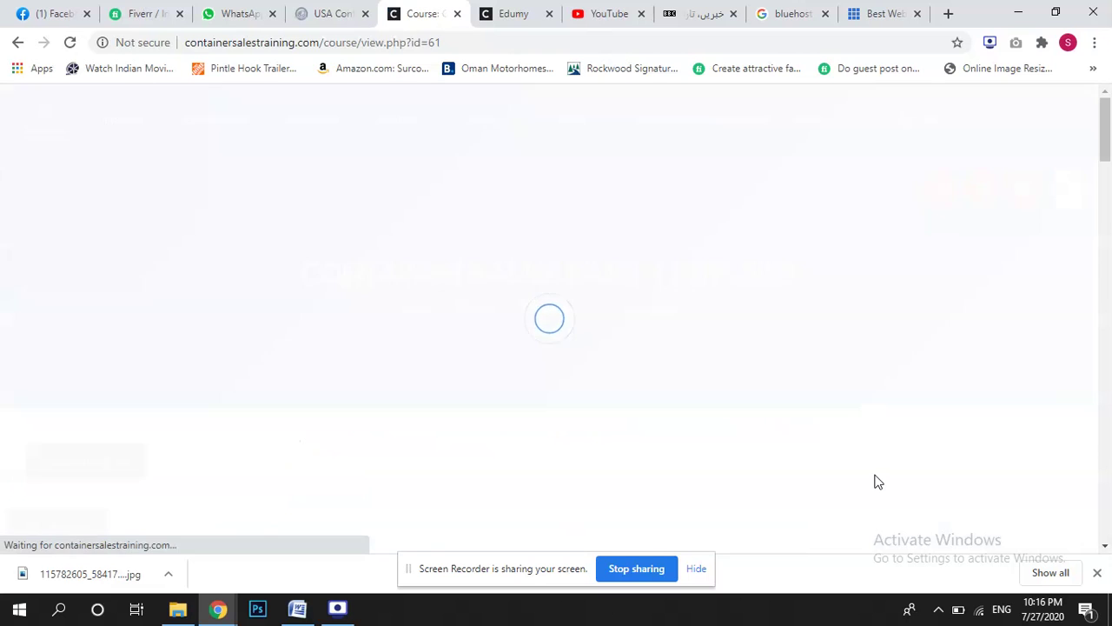
scroll(1109, 152, "down", 4)
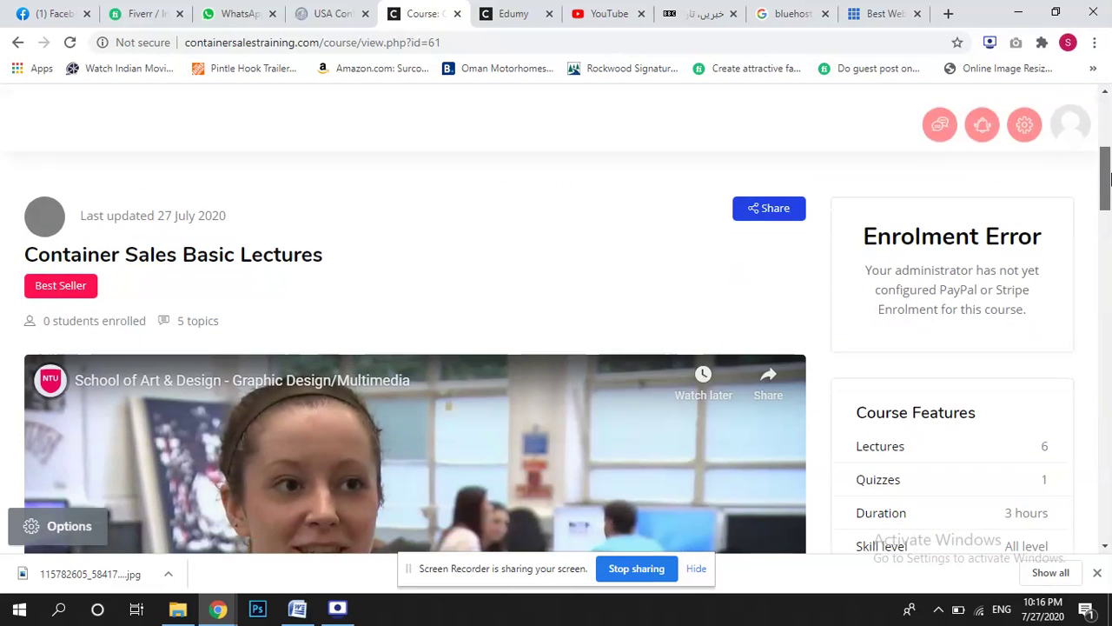
scroll(570, 353, "up", 2)
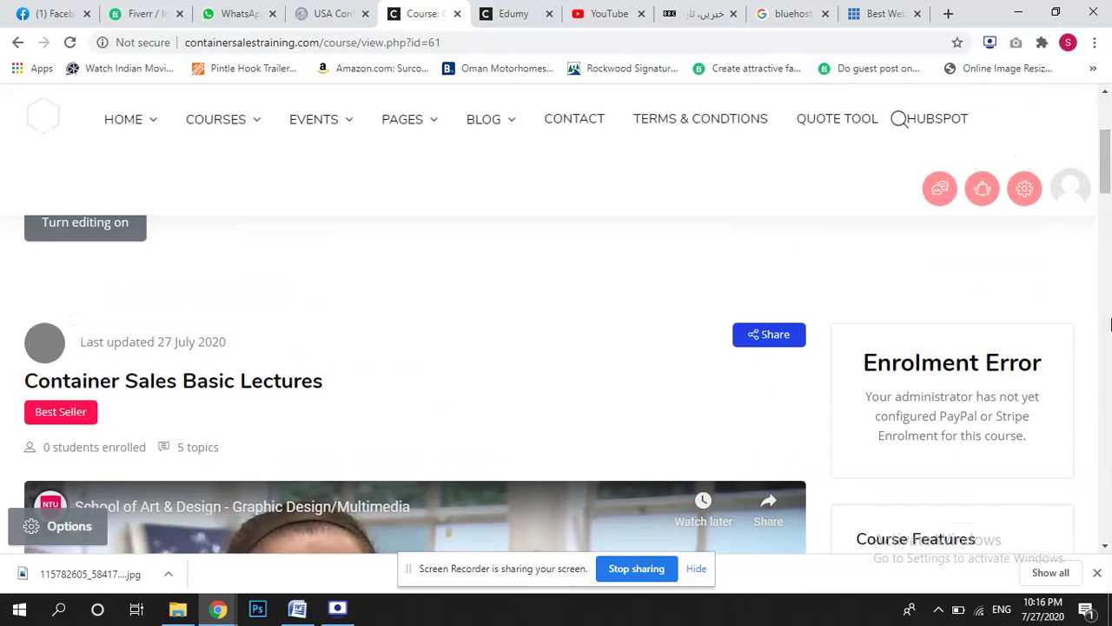
left_click_drag(1105, 174, 1105, 270)
left_click_drag(193, 334, 384, 380)
left_click_drag(1105, 254, 1087, 336)
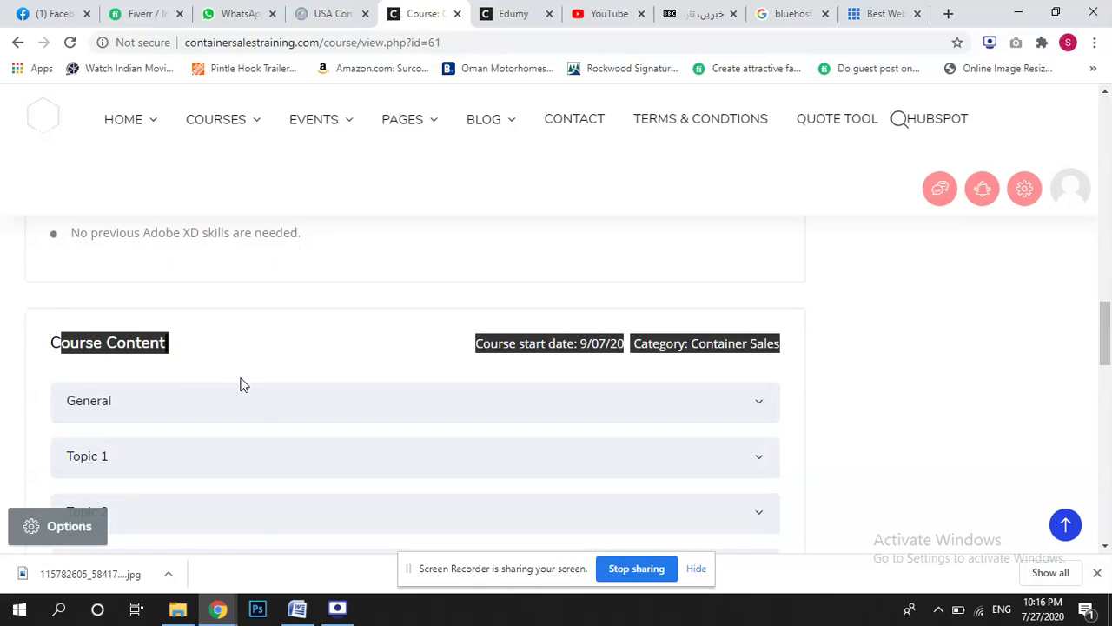
left_click(52, 339)
left_click_drag(1105, 322, 1106, 170)
left_click_drag(126, 311, 345, 314)
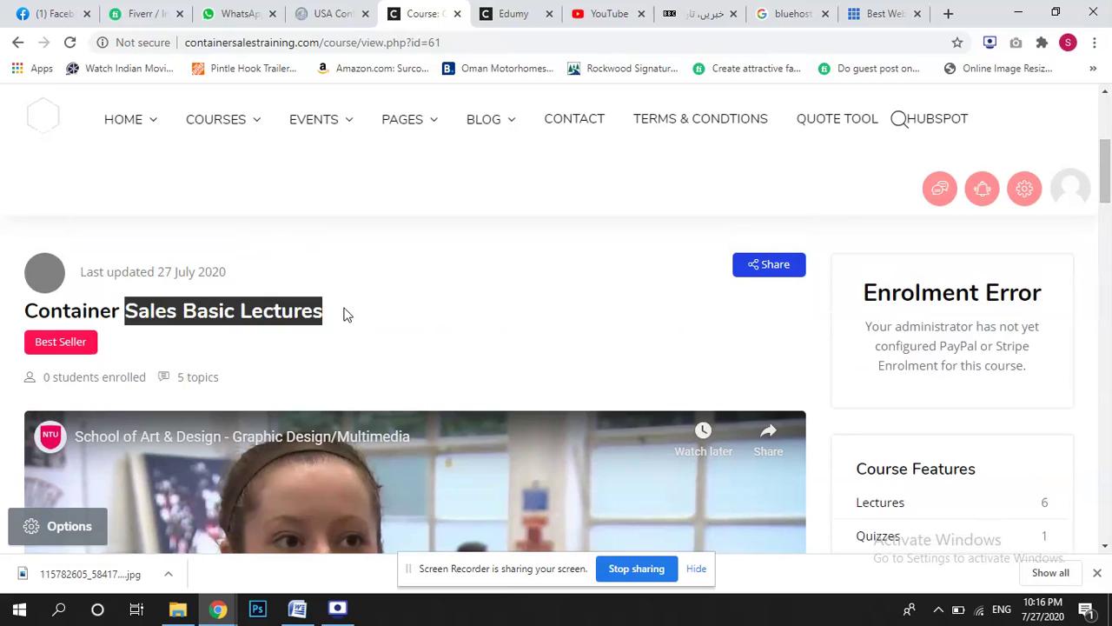
left_click(386, 314)
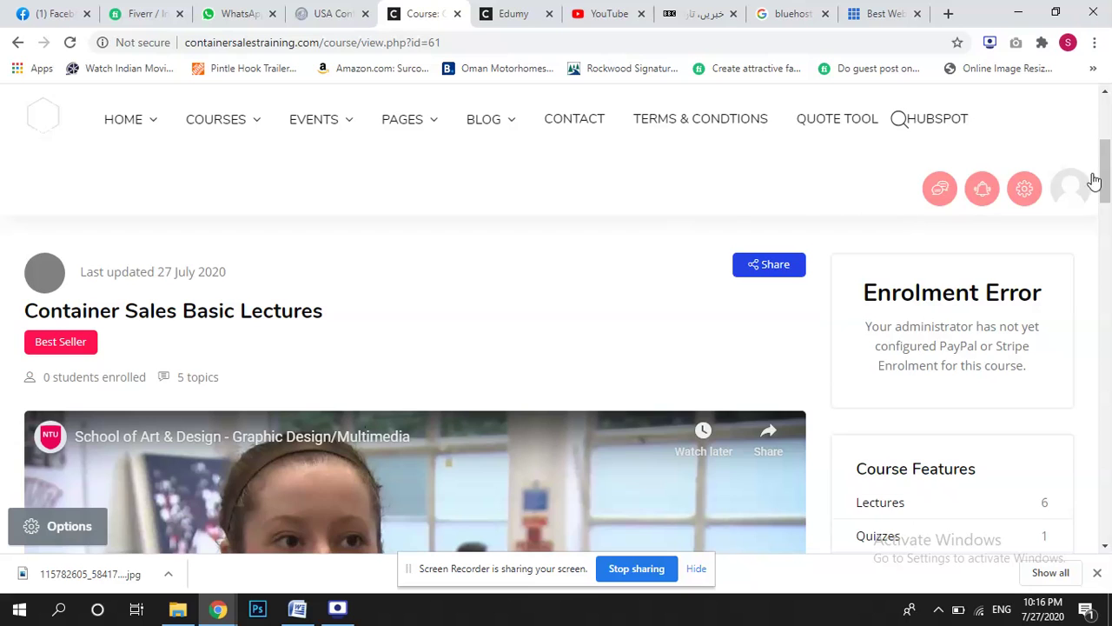
left_click_drag(1108, 155, 1108, 254)
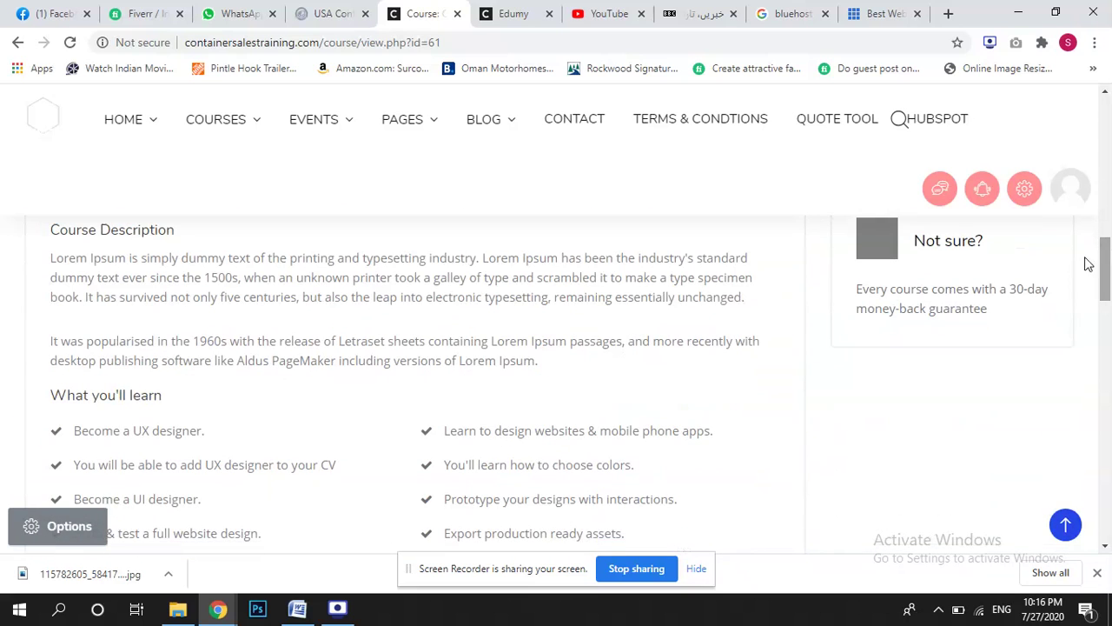
left_click_drag(236, 263, 512, 347)
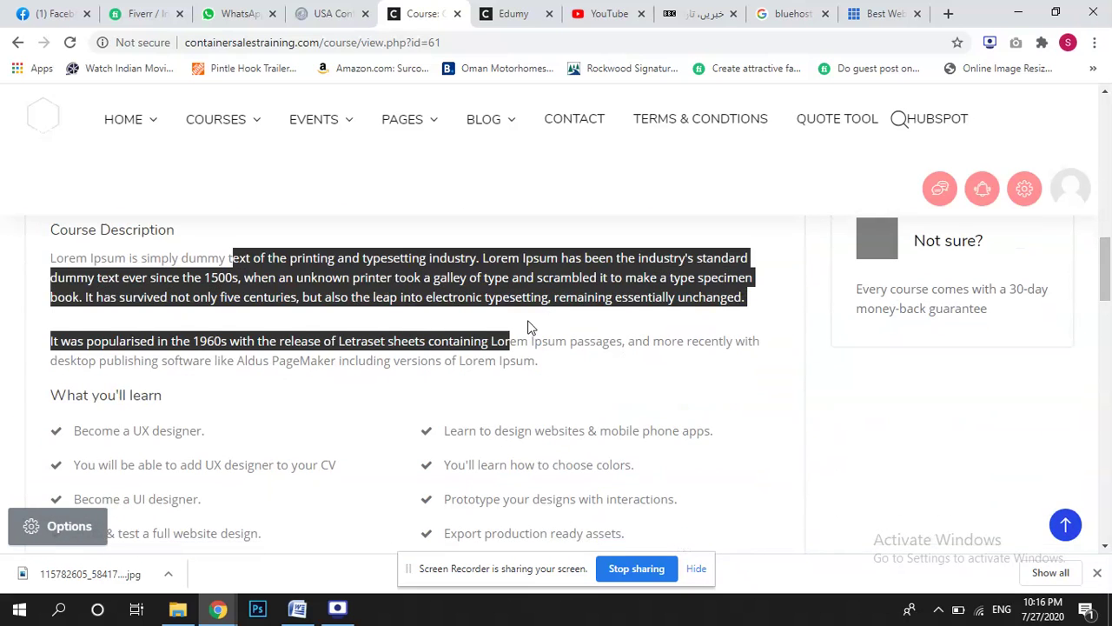
left_click(532, 326)
Turn editing on for the Container Sales Basic Lectures course page
left_click(54, 528)
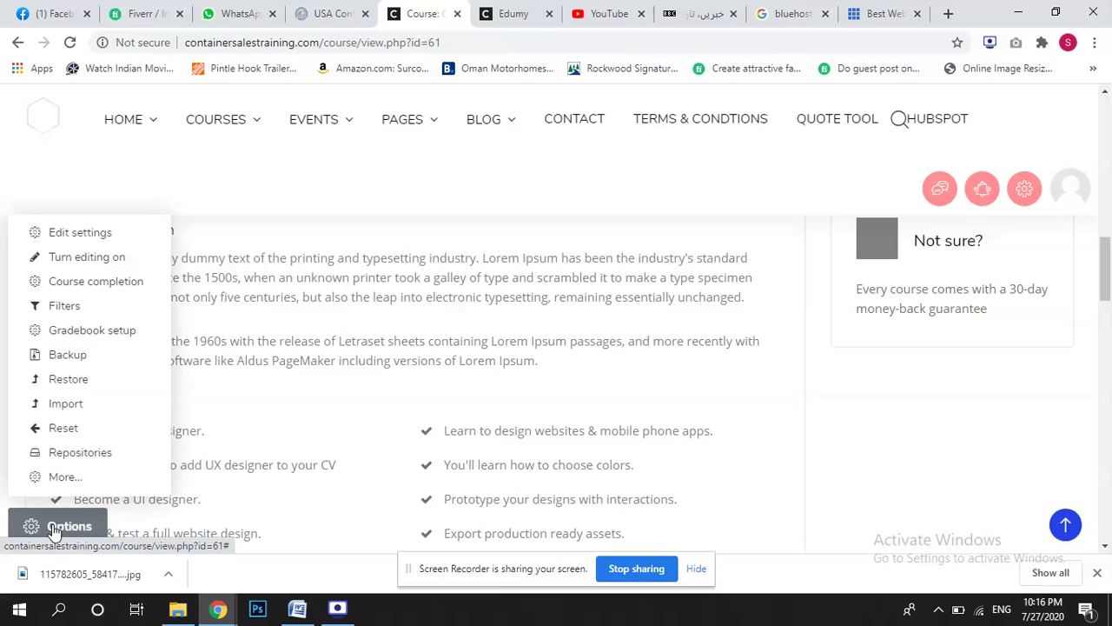
left_click(104, 258)
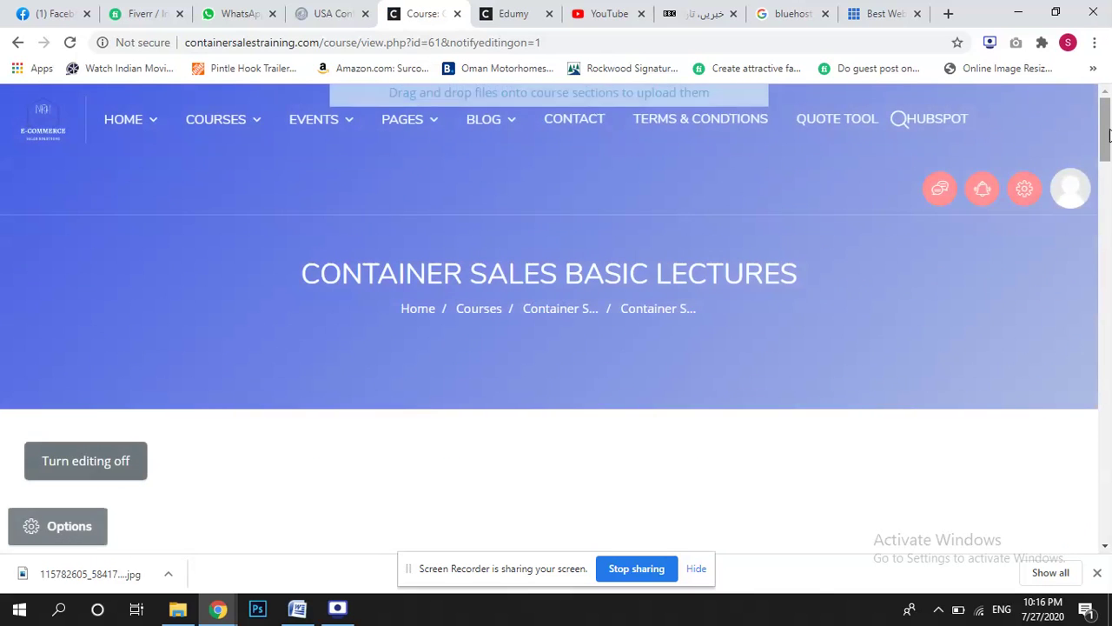
left_click_drag(1109, 135, 1108, 252)
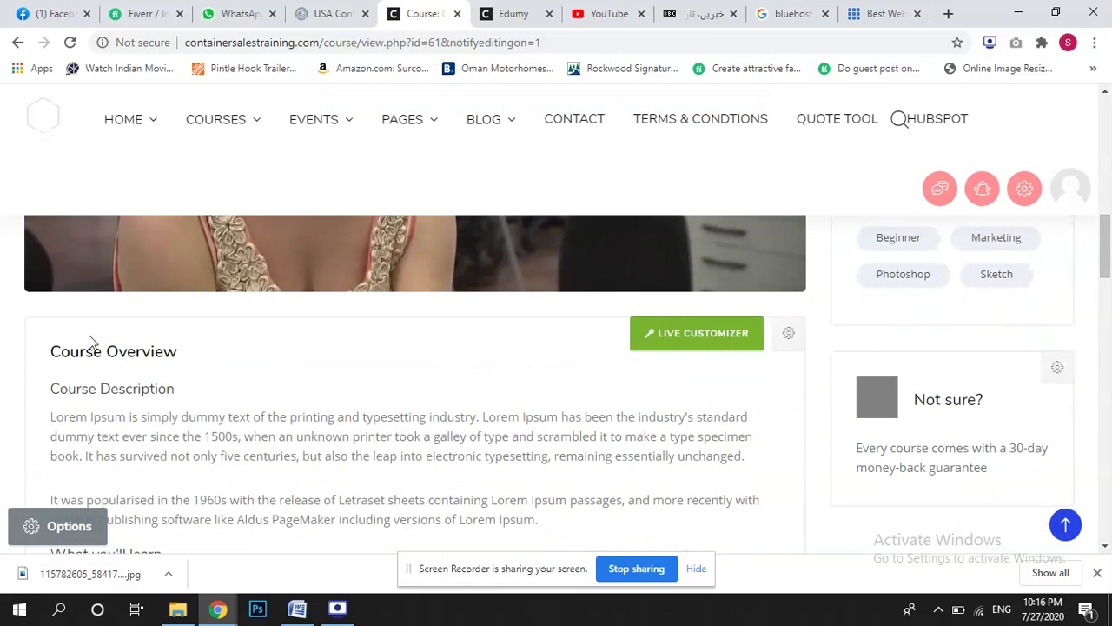
Open and close the action menus of the Course Overview and Course Intro blocks without changes
left_click_drag(77, 345, 535, 326)
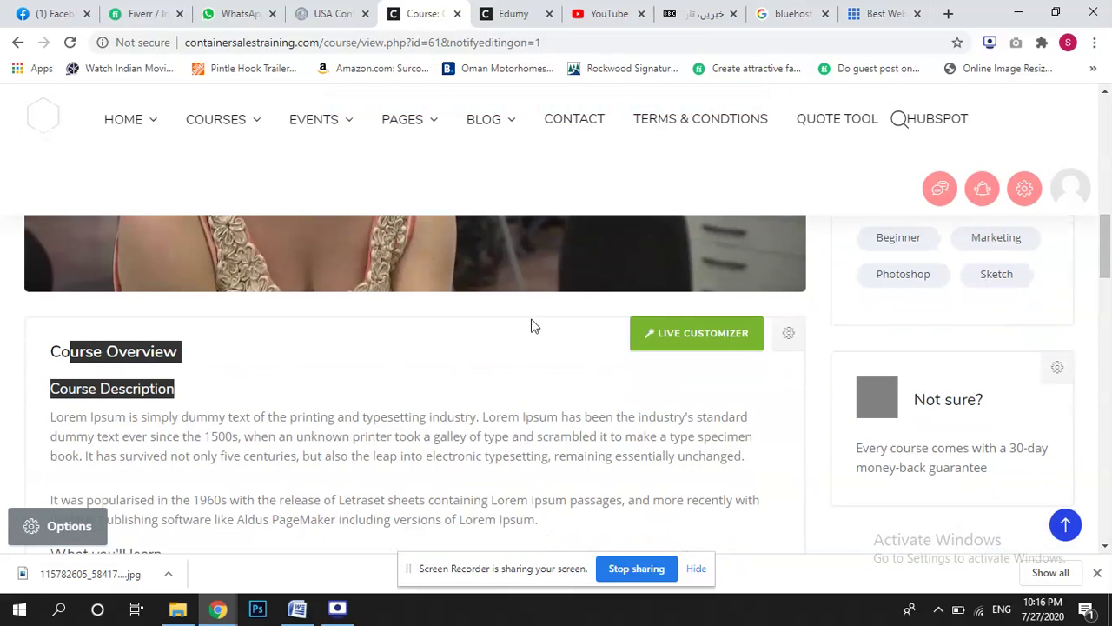
left_click(789, 335)
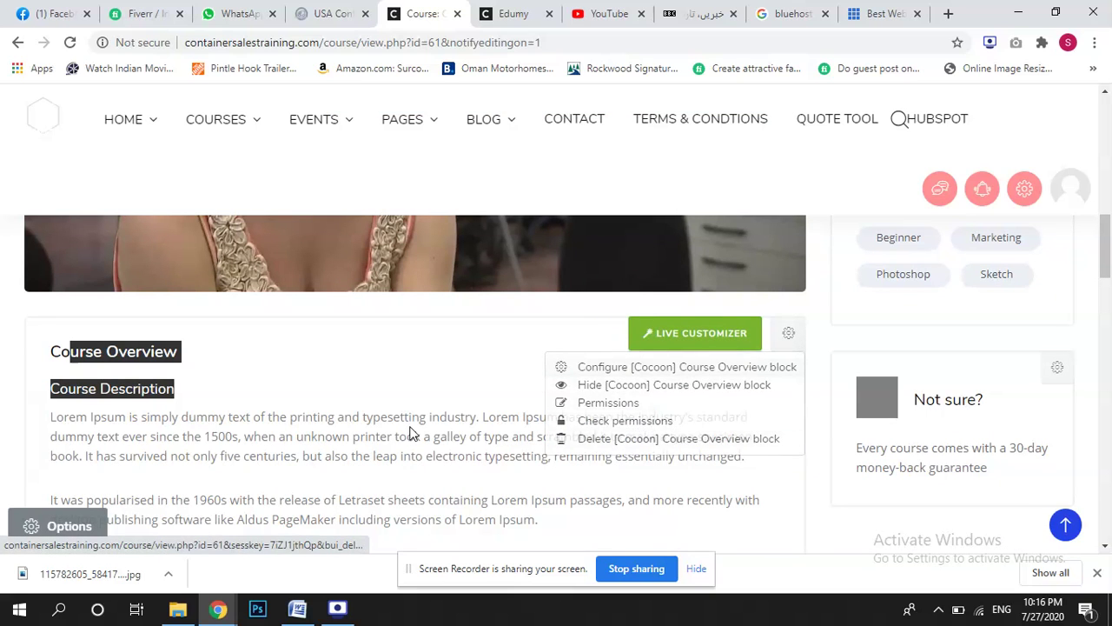
left_click(789, 334)
scroll(1109, 250, "up", 1)
left_click_drag(1108, 250, 1108, 180)
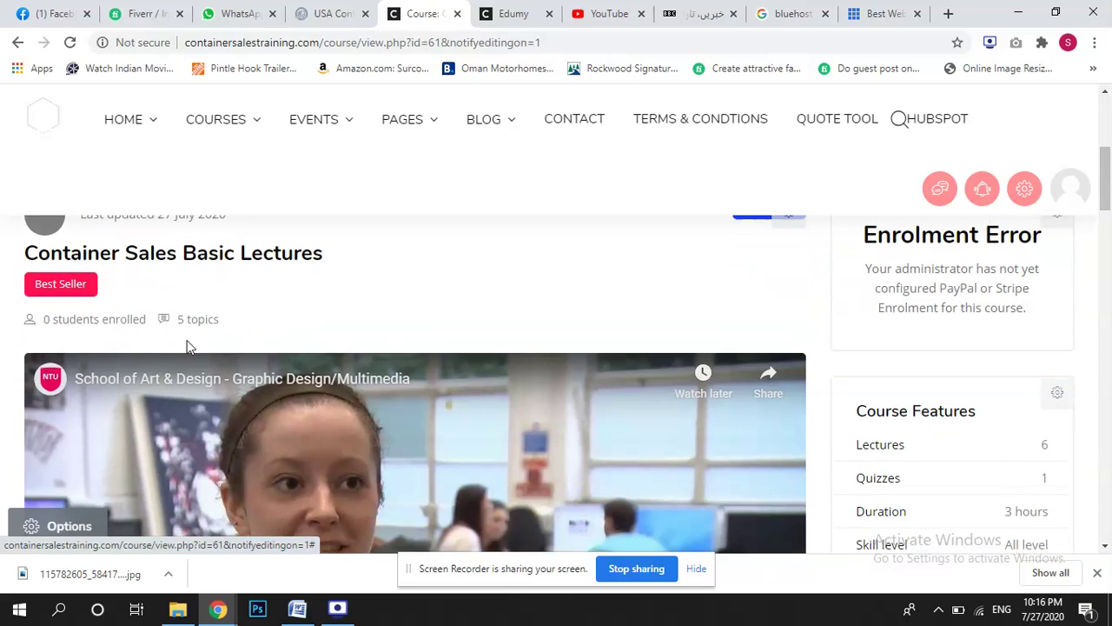
scroll(1109, 178, "up", 1)
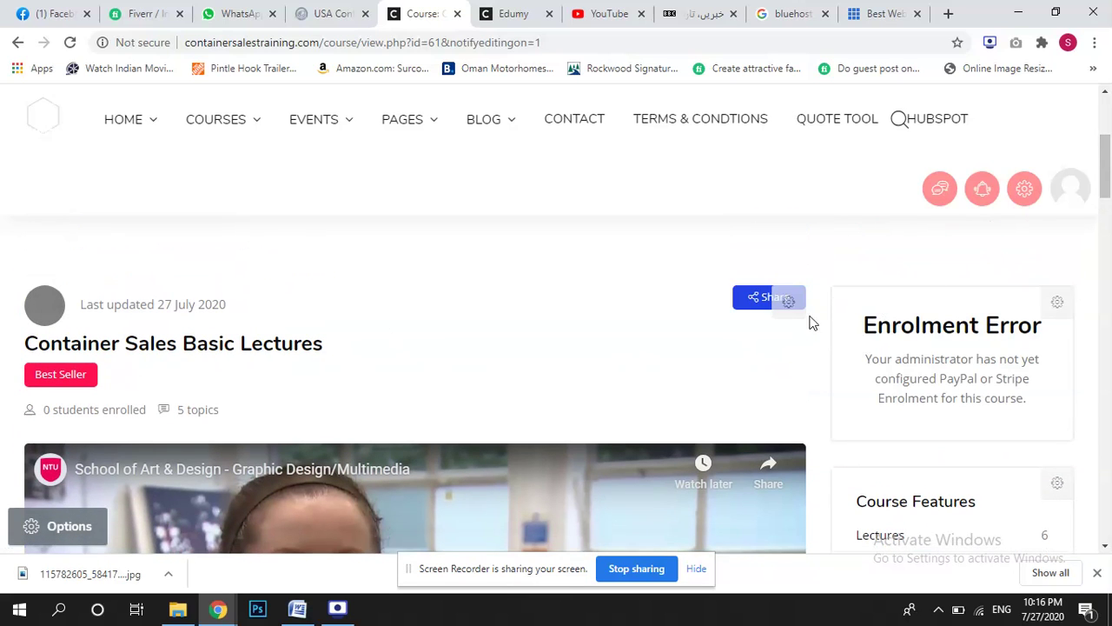
left_click(790, 303)
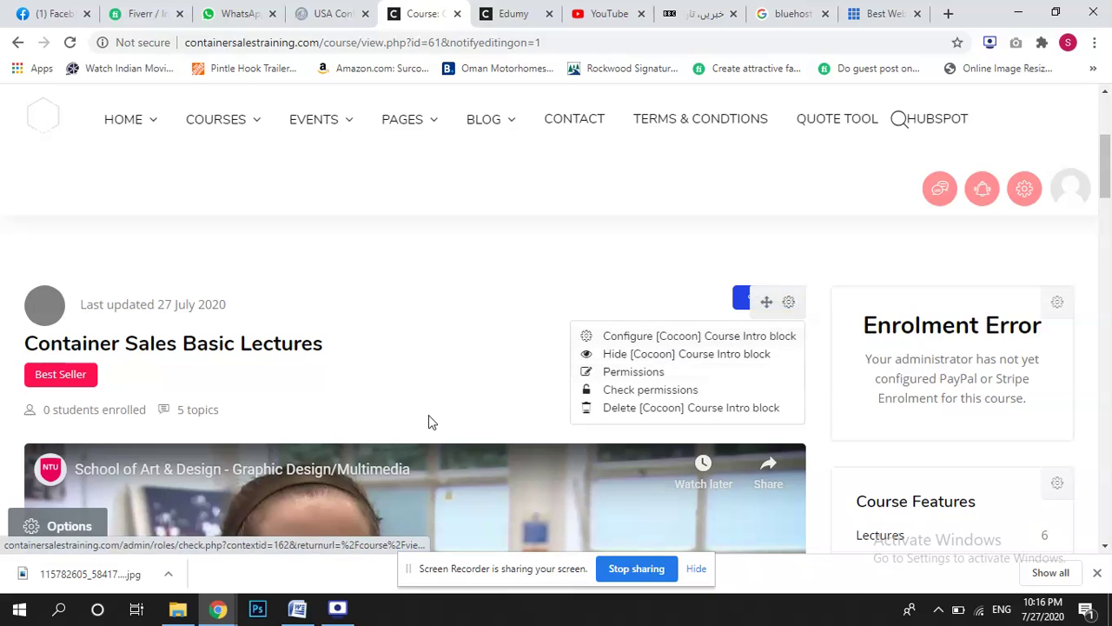
left_click(1108, 198)
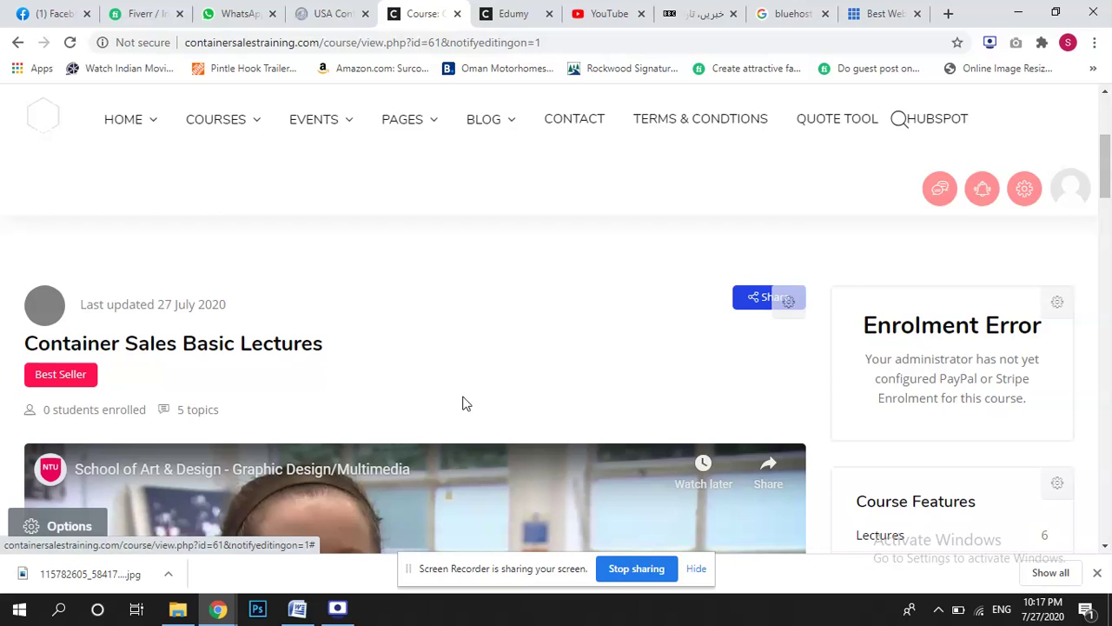
Select the Course Content heading and part of the course description text
left_click_drag(1108, 186, 1108, 270)
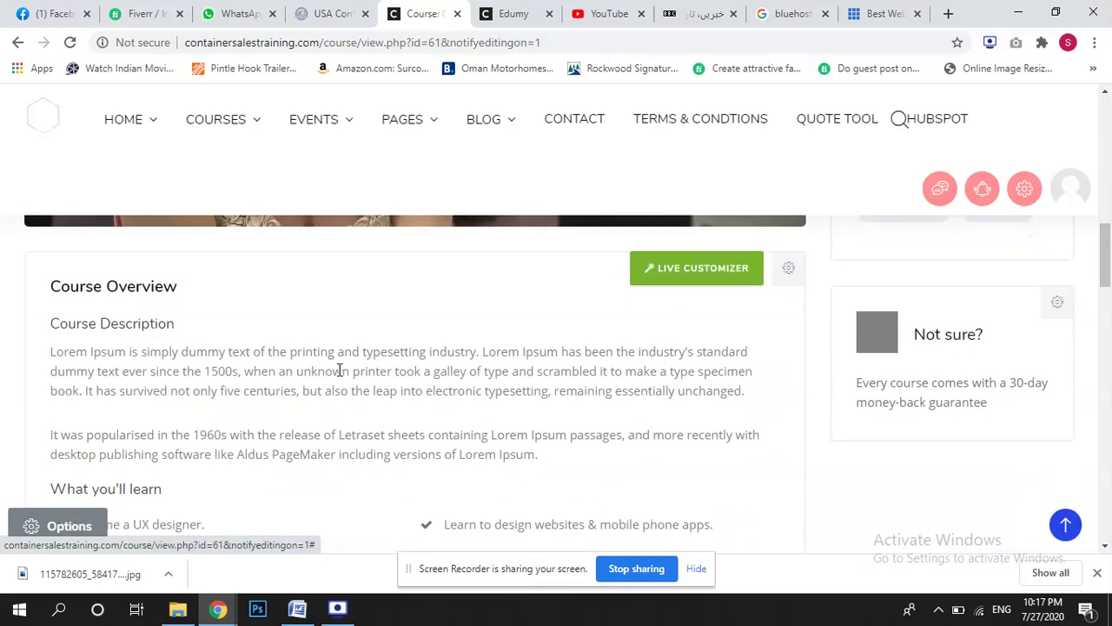
left_click_drag(339, 370, 472, 453)
left_click_drag(1108, 261, 1109, 323)
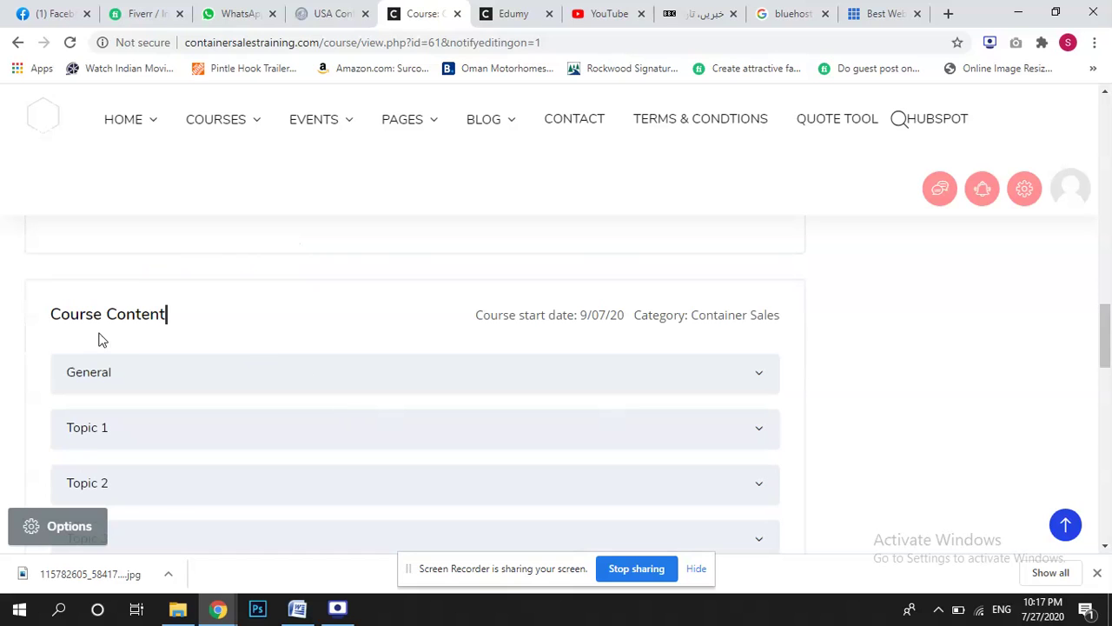
left_click_drag(61, 304, 59, 308)
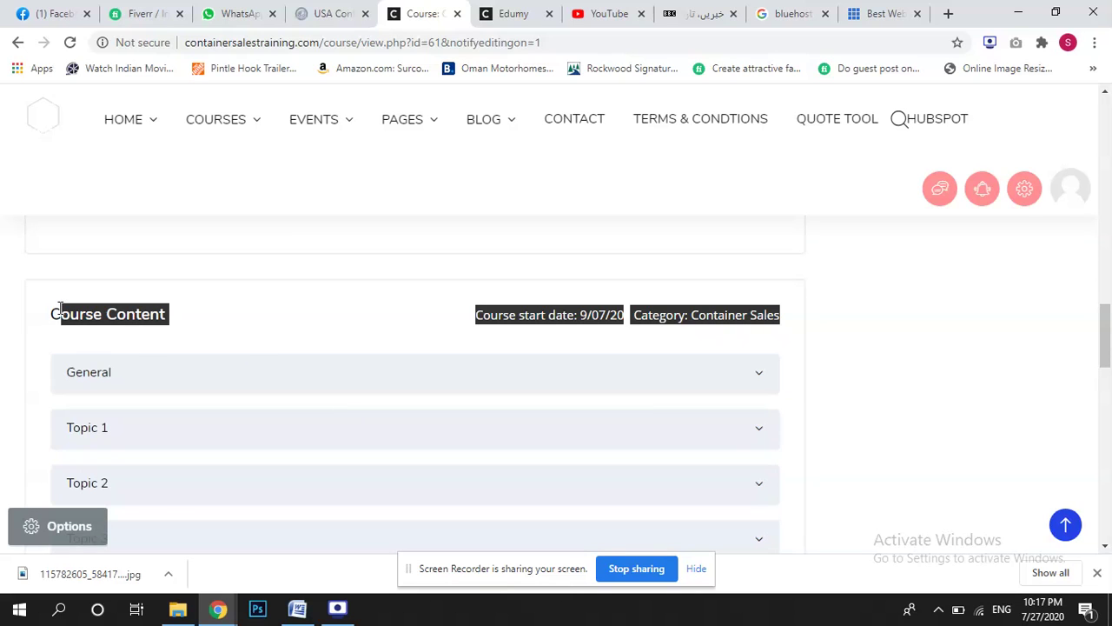
scroll(1108, 321, "up", 8)
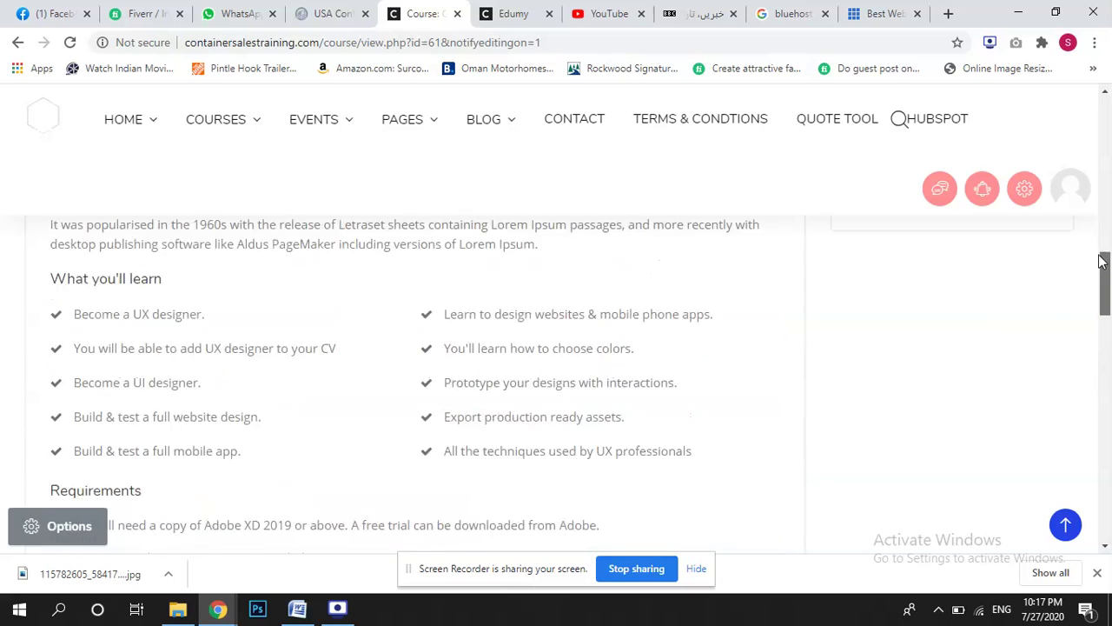
left_click_drag(146, 408, 279, 456)
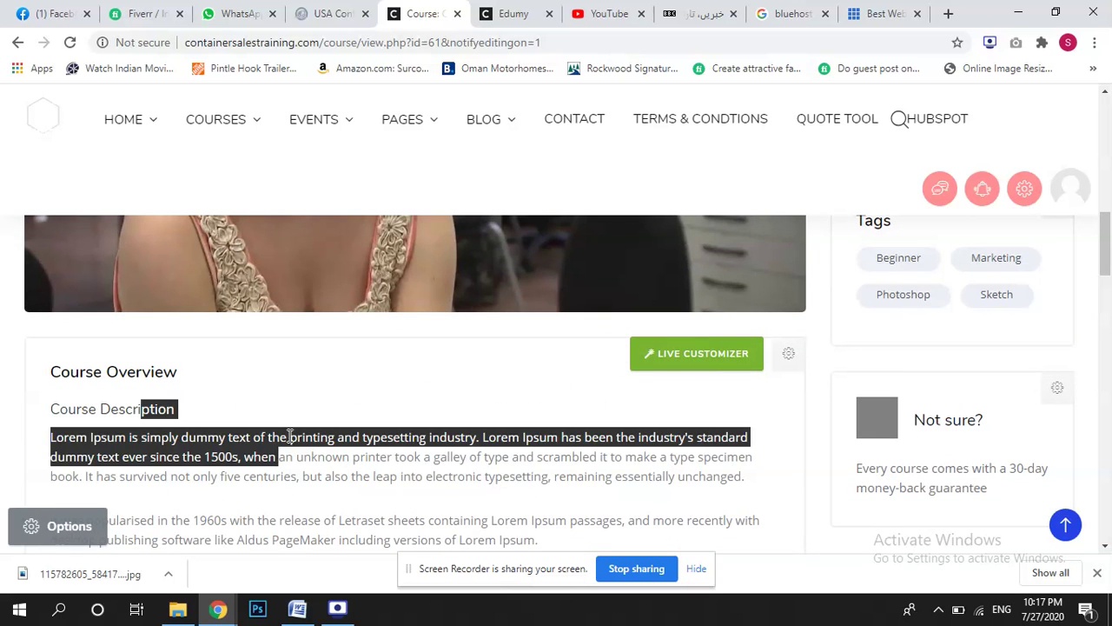
Zoom the page to 80%, open the course navigation panel, and choose Add a block
left_click(1027, 190)
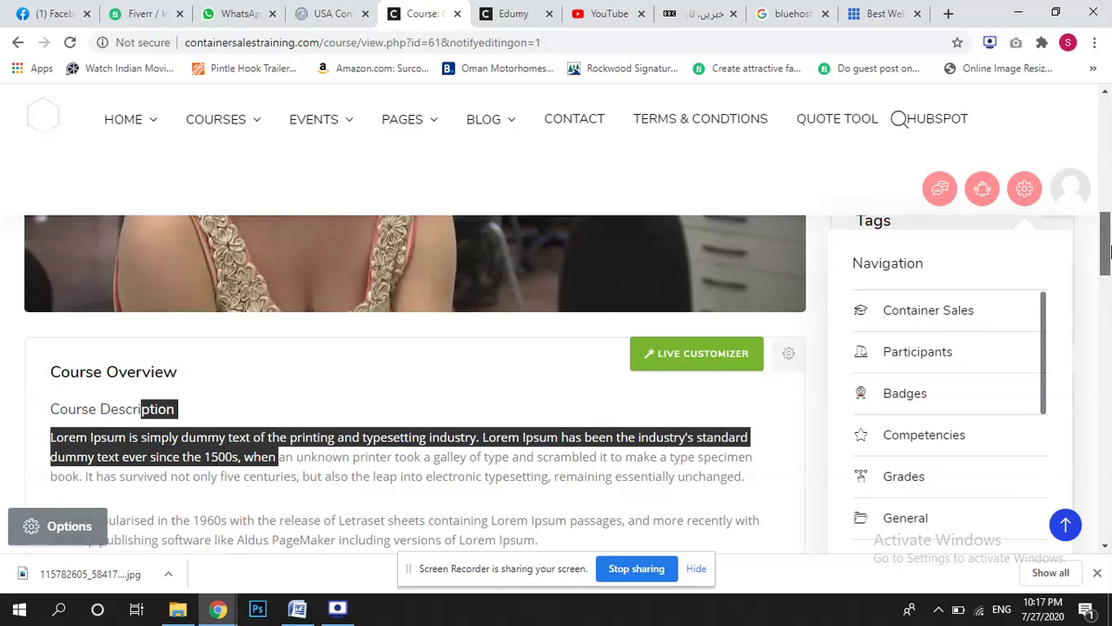
scroll(1020, 339, "down", 3)
scroll(1033, 365, "down", 1)
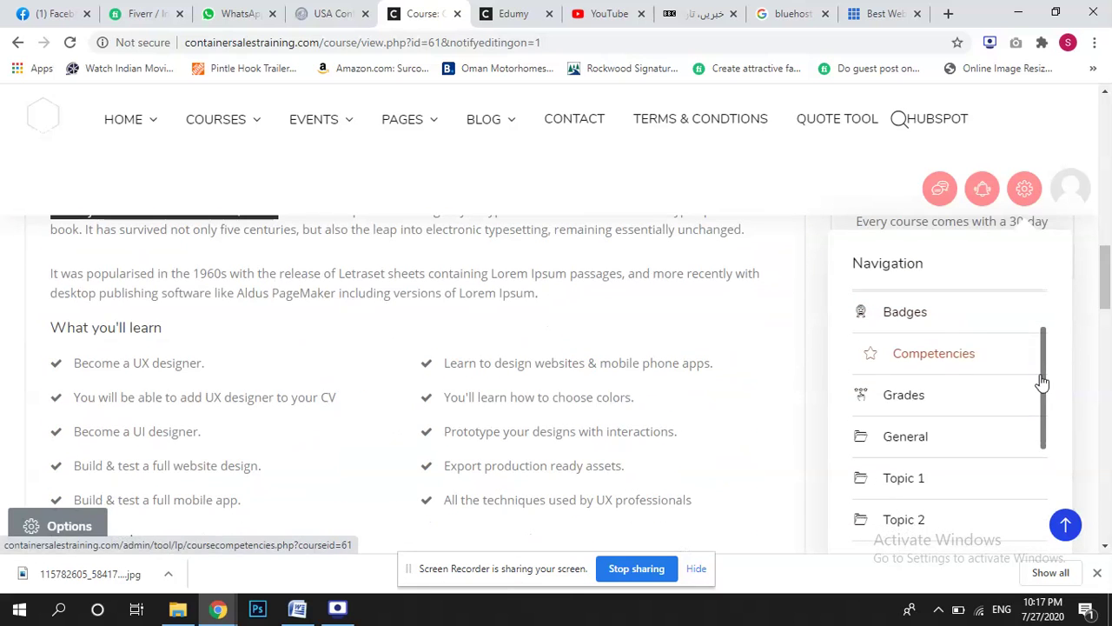
left_click_drag(1046, 442, 1069, 543)
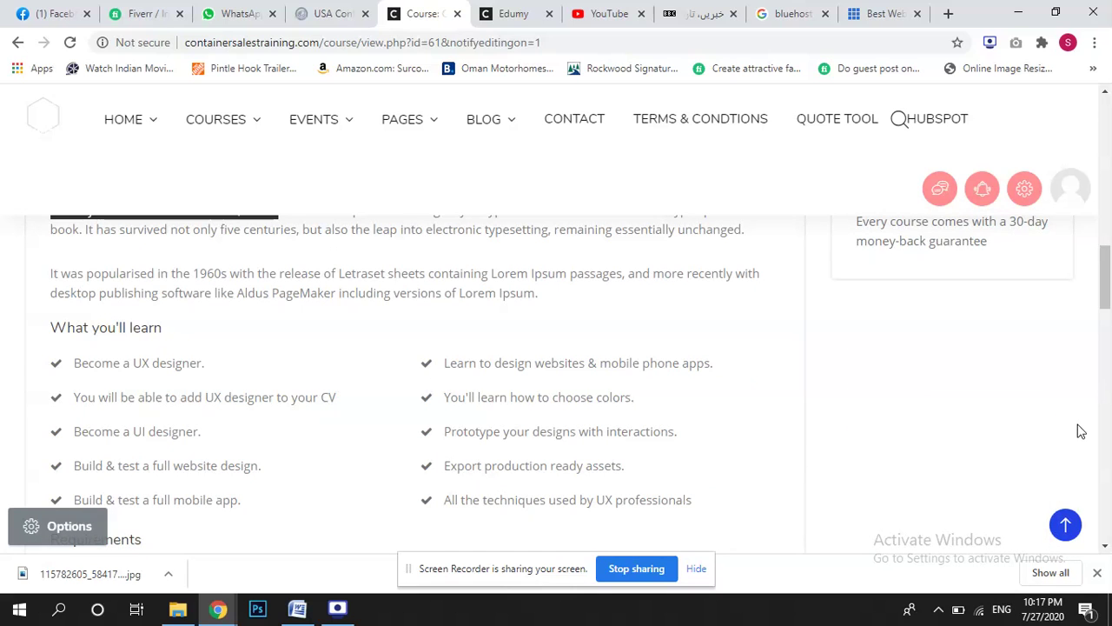
key("ctrl+minus")
key("ctrl+minus")
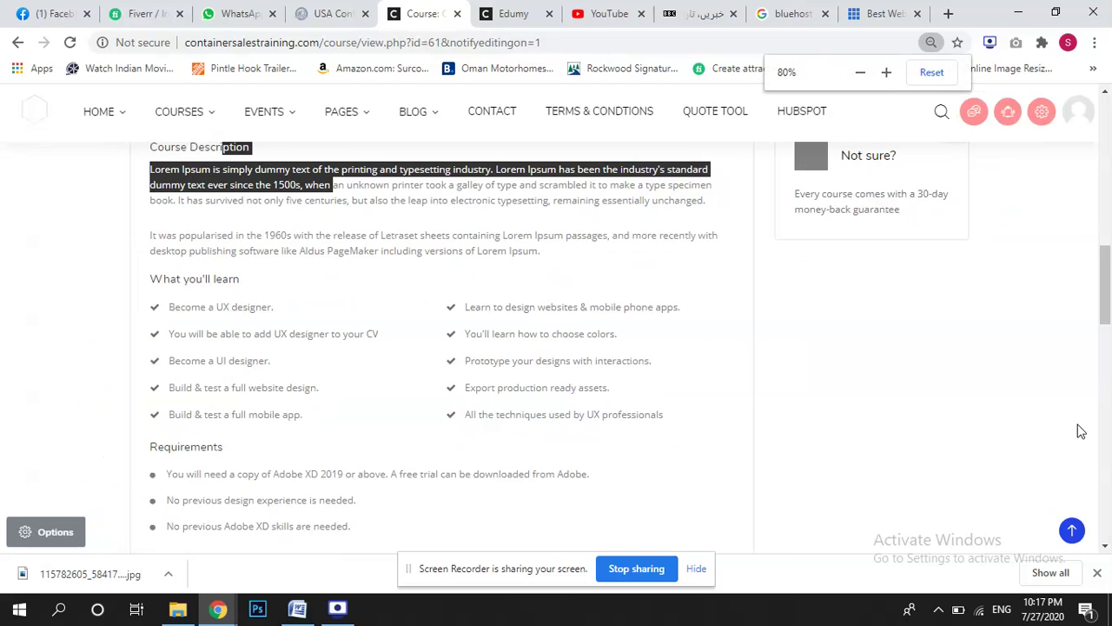
left_click(1042, 115)
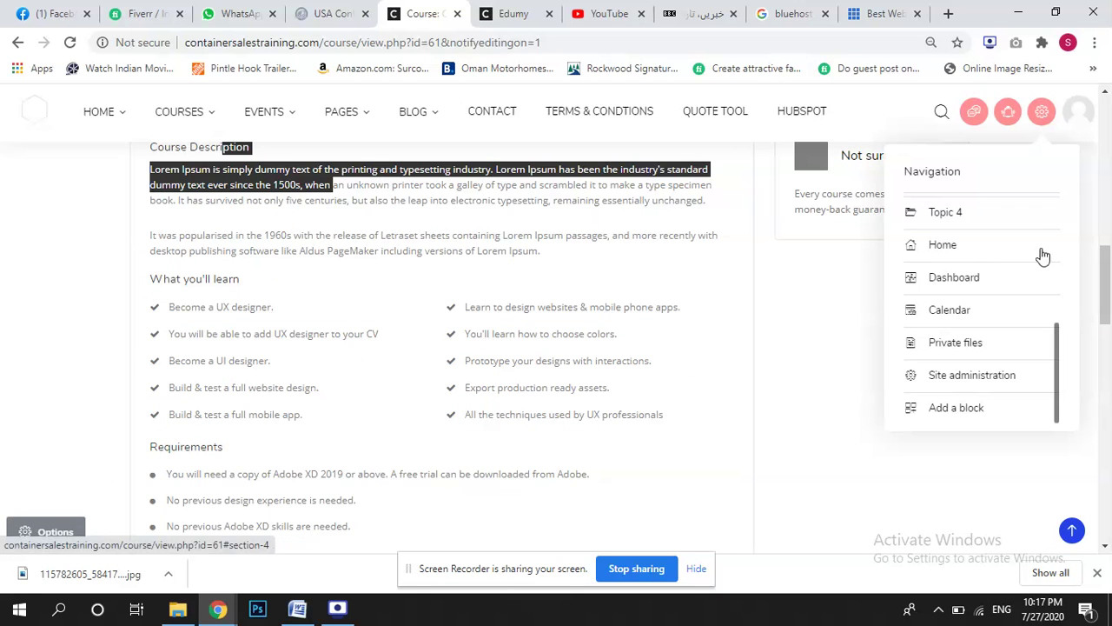
left_click(964, 408)
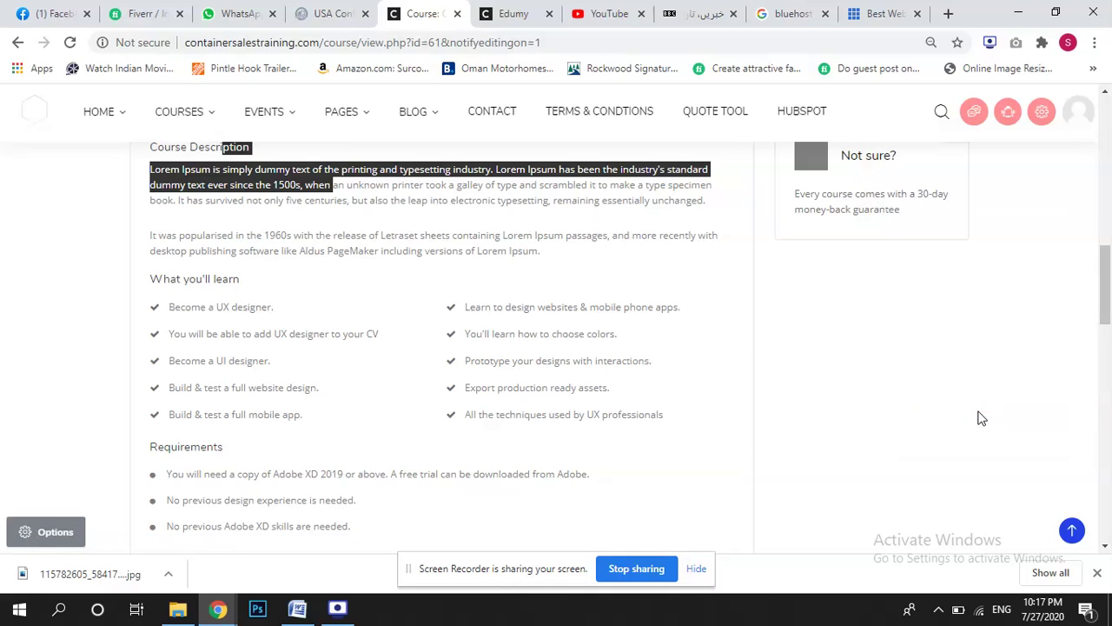
Reset zoom to 100% and add the [Cocoon] Boxes block with its 'What We Do' section
key("ctrl+0")
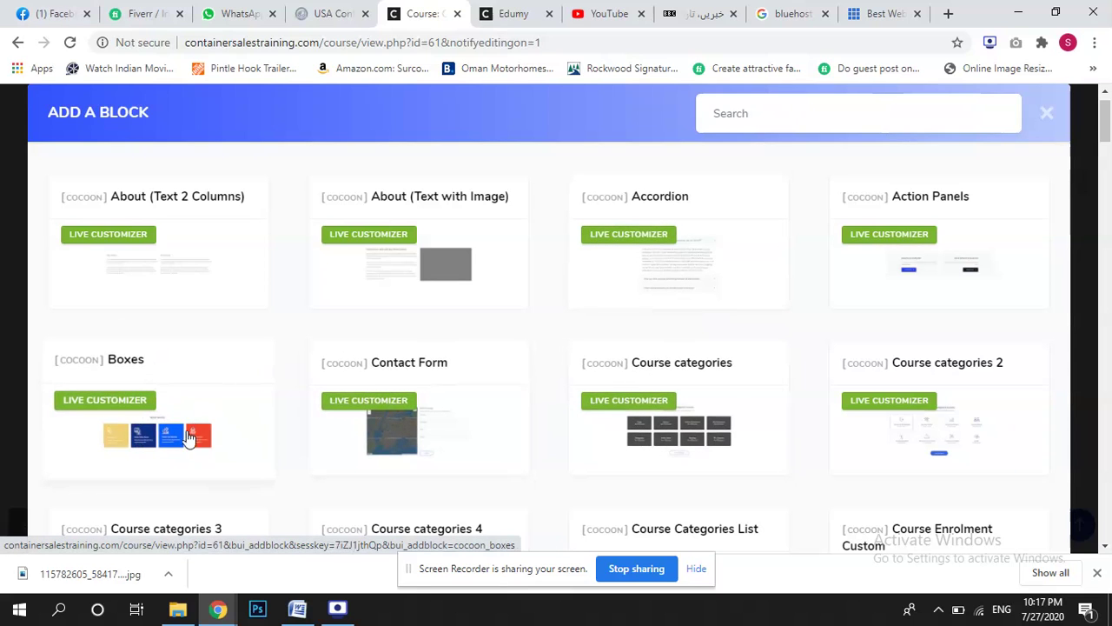
left_click(158, 449)
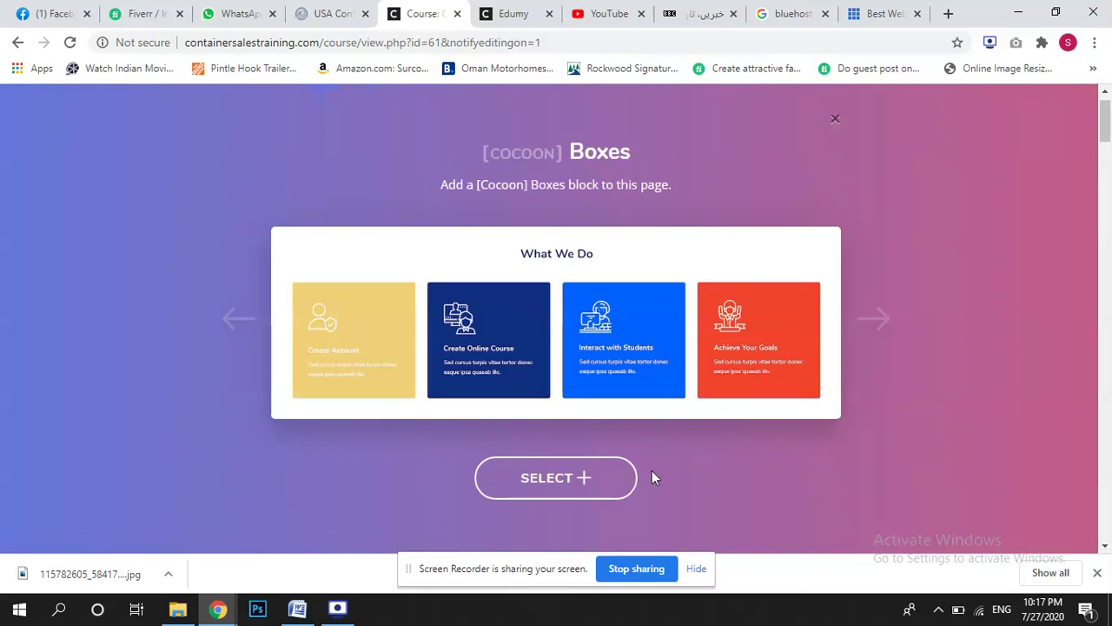
left_click(582, 484)
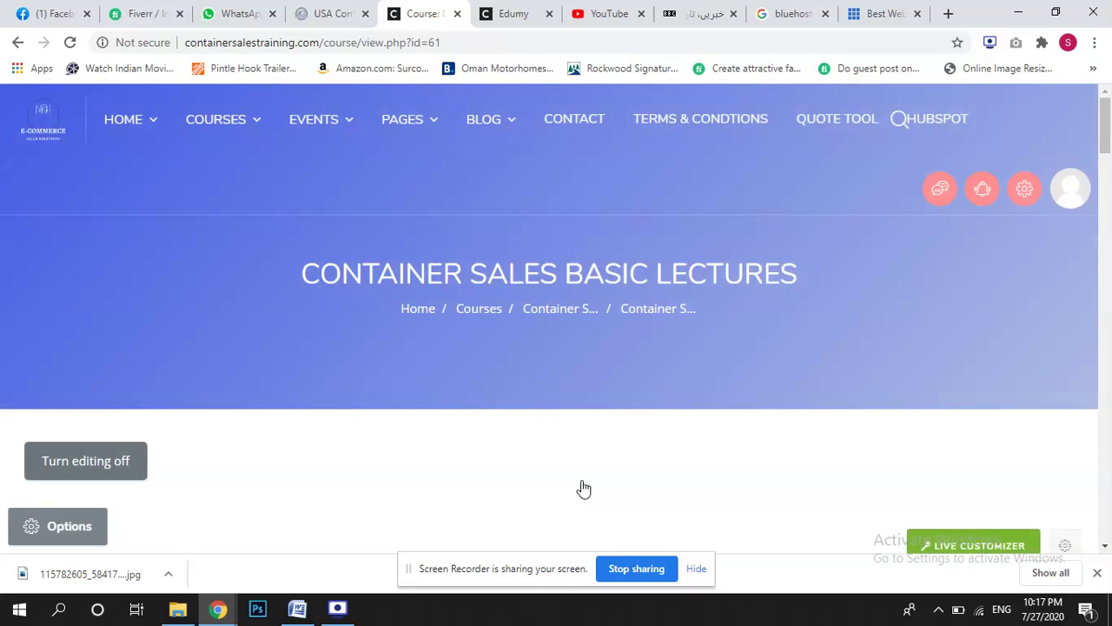
scroll(1108, 130, "down", 5)
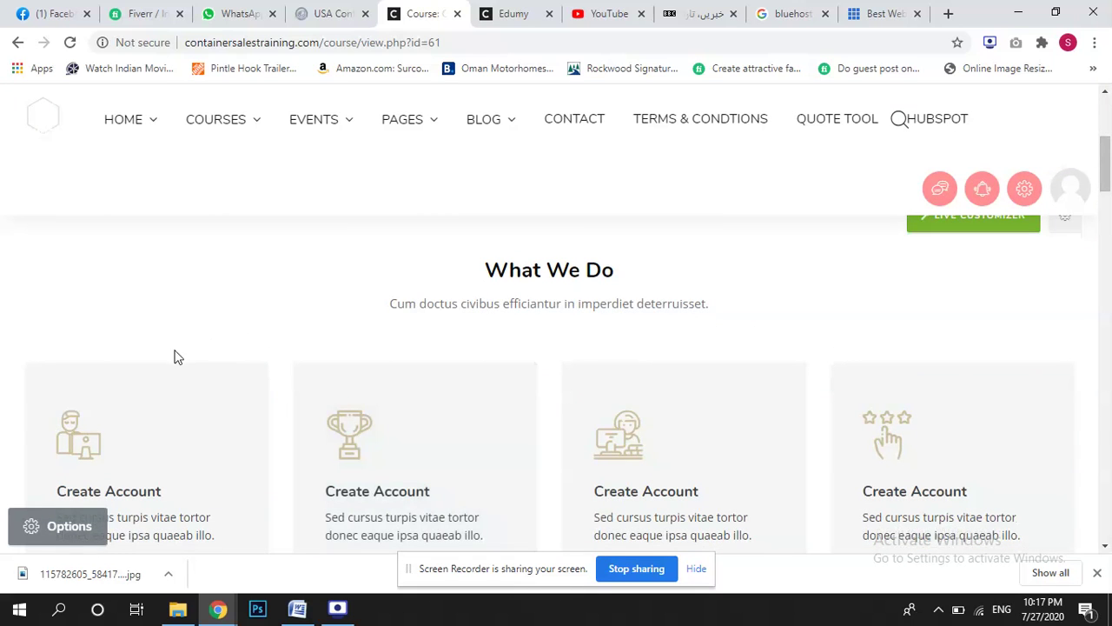
scroll(1110, 209, "down", 5)
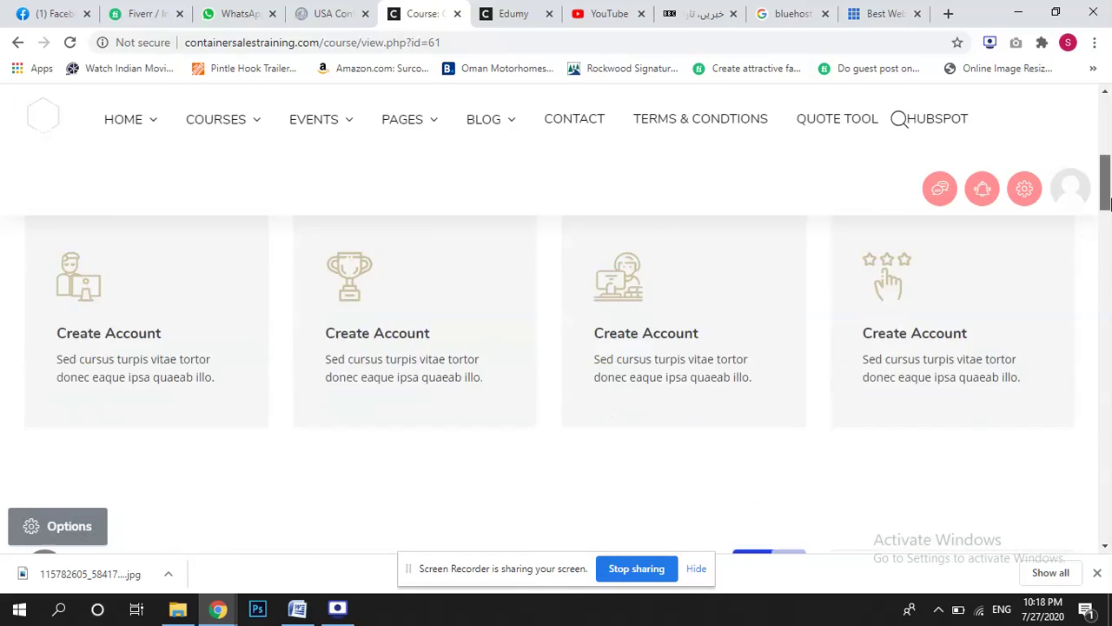
left_click_drag(97, 274, 347, 300)
left_click_drag(1109, 235, 1109, 169)
left_click_drag(511, 325, 688, 345)
left_click(713, 337)
left_click_drag(1105, 167, 1105, 192)
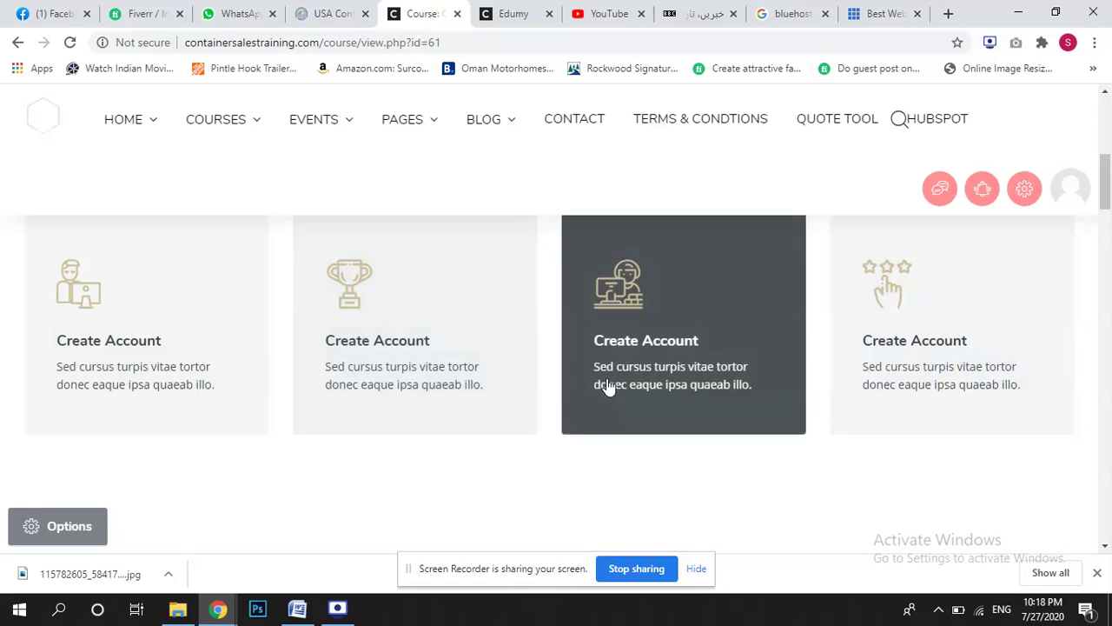
left_click_drag(1108, 182, 1107, 161)
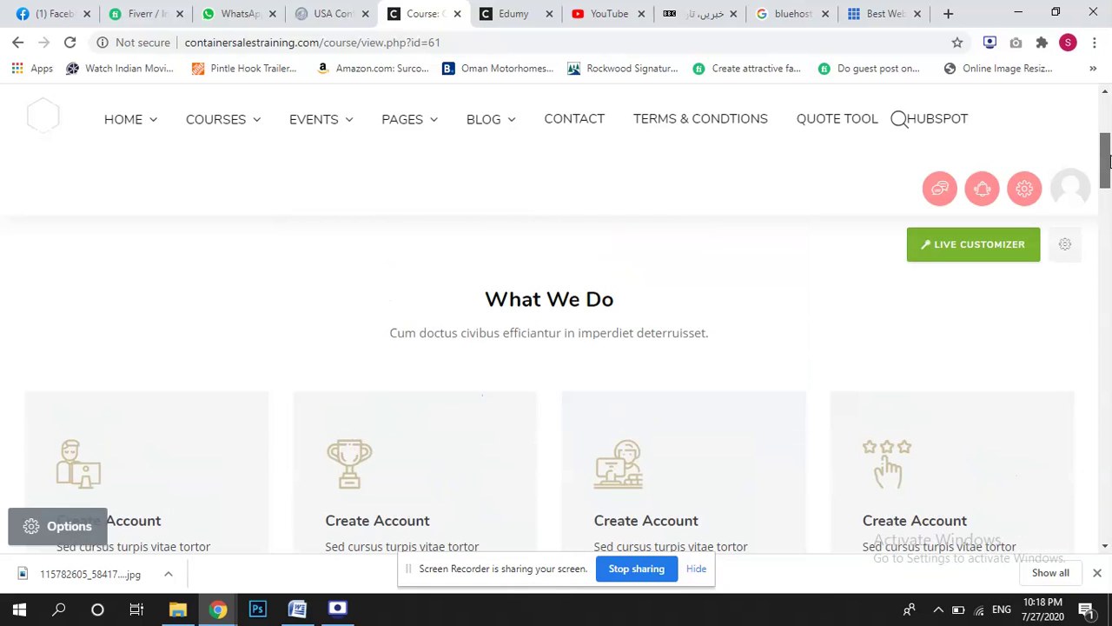
left_click(1065, 244)
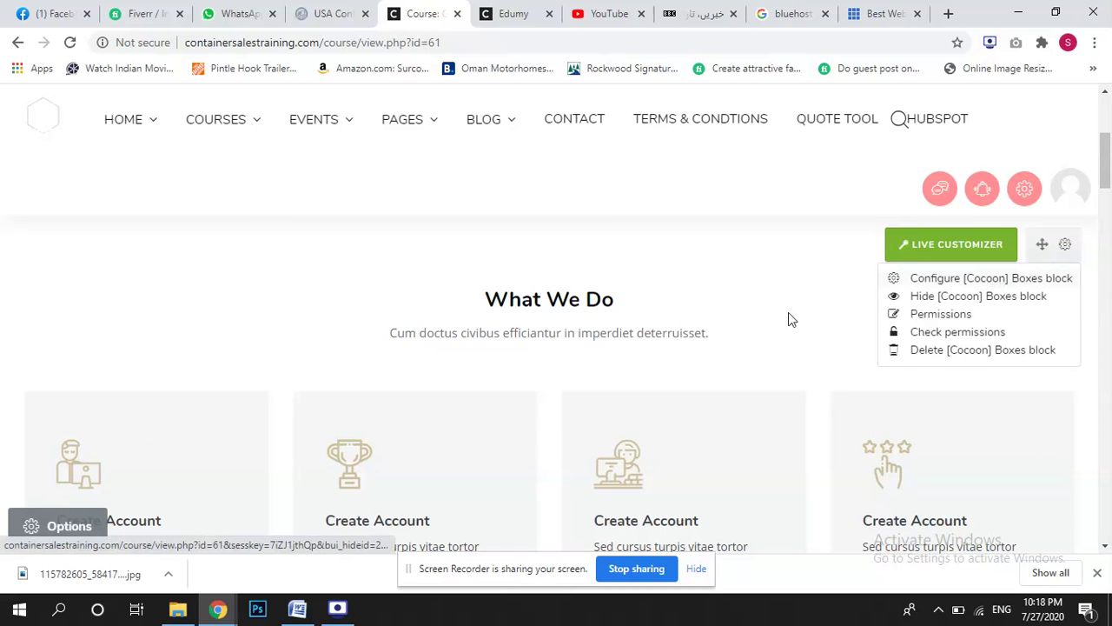
left_click_drag(1108, 174, 1108, 122)
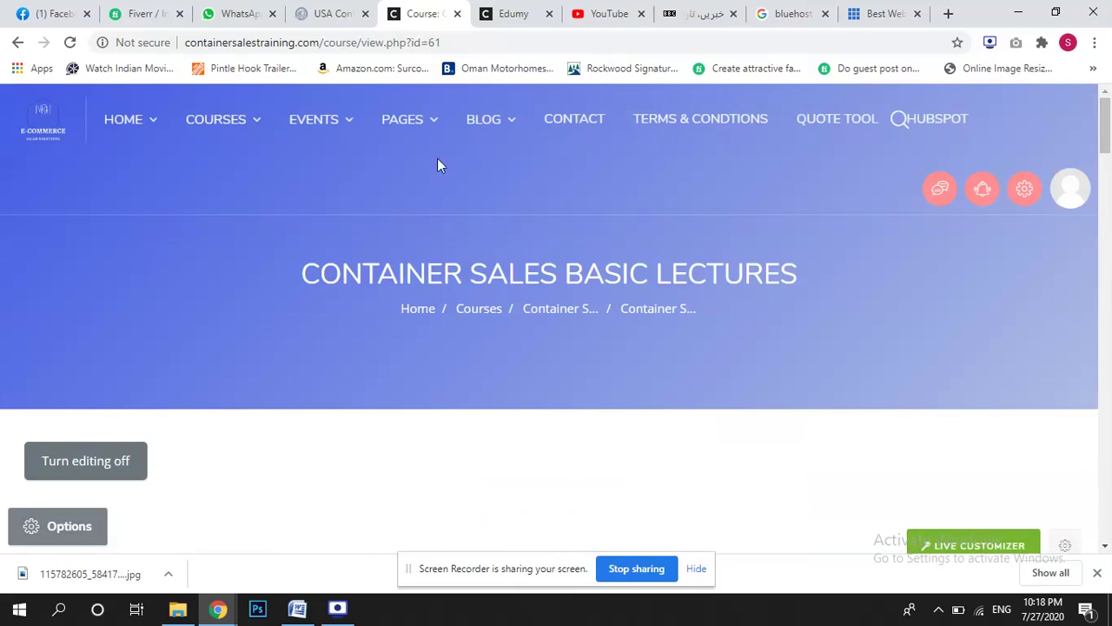
From the site home page, open Add an activity or resource, read the Page description, and cancel
left_click(51, 119)
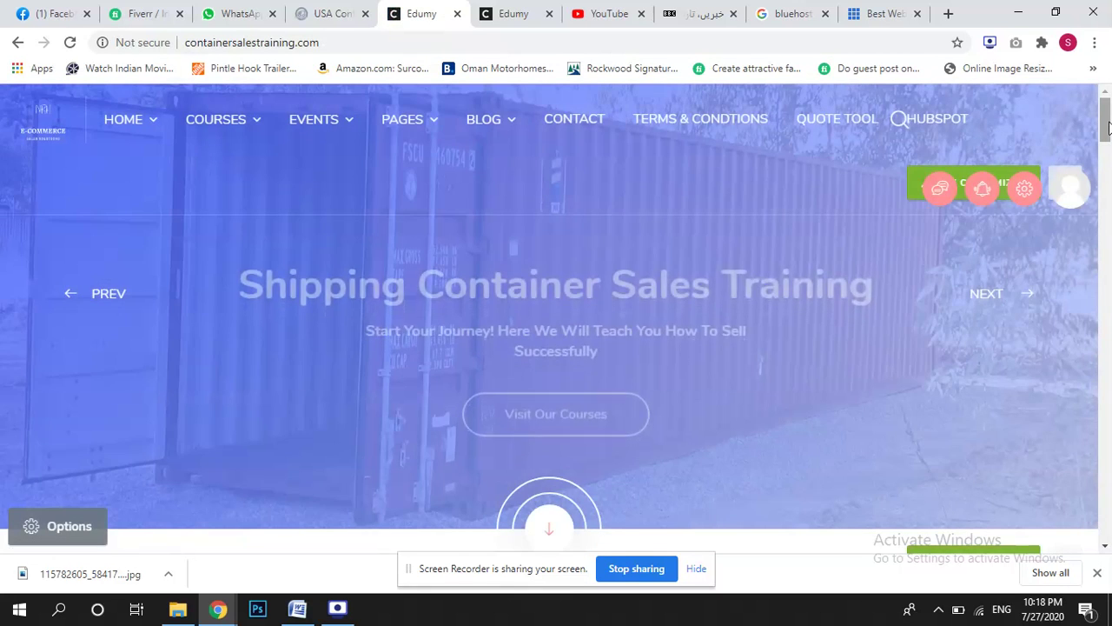
left_click_drag(1106, 121, 1106, 496)
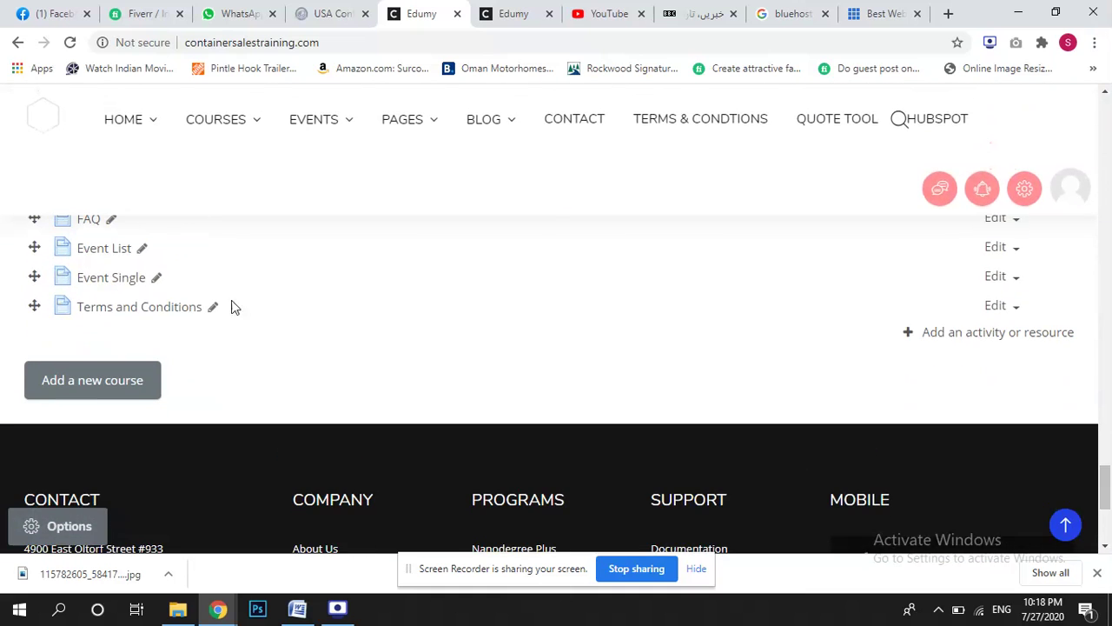
left_click(953, 335)
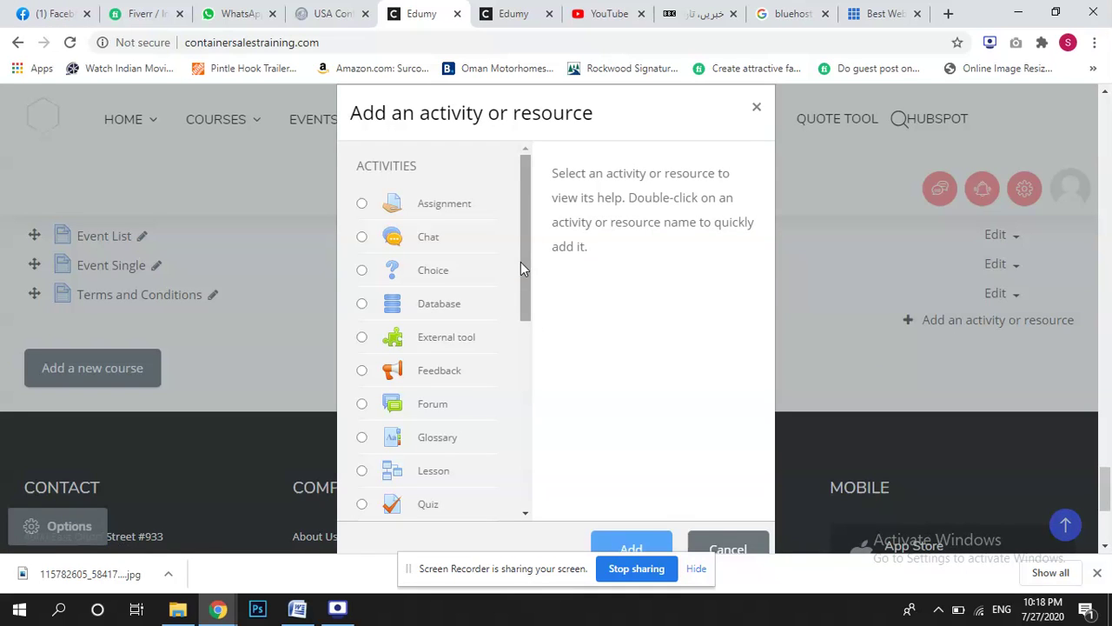
left_click_drag(525, 278, 578, 521)
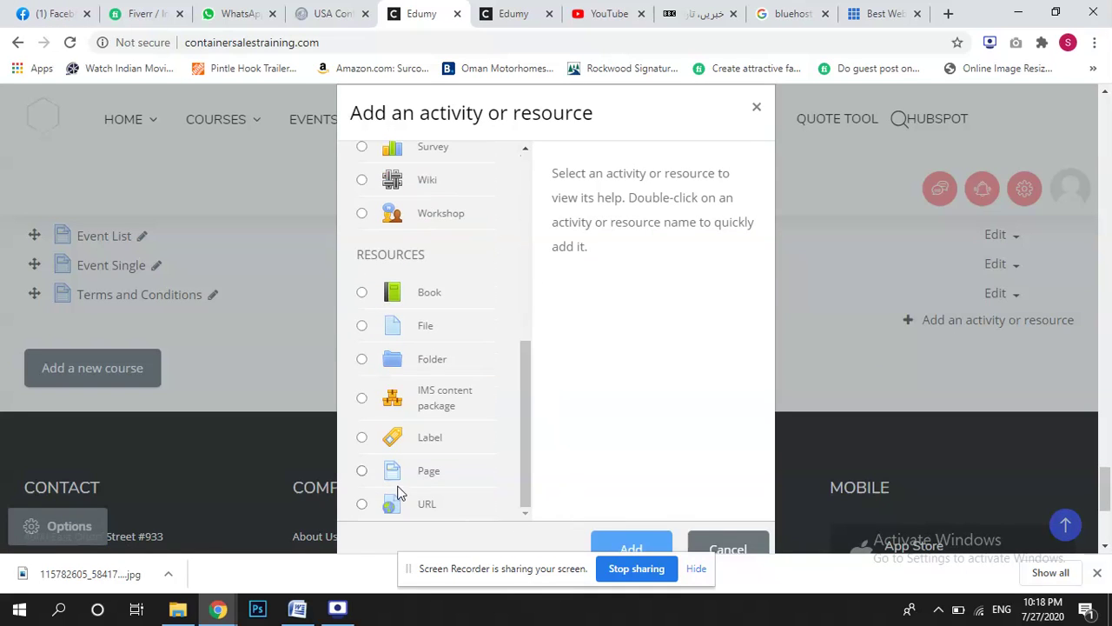
left_click(359, 472)
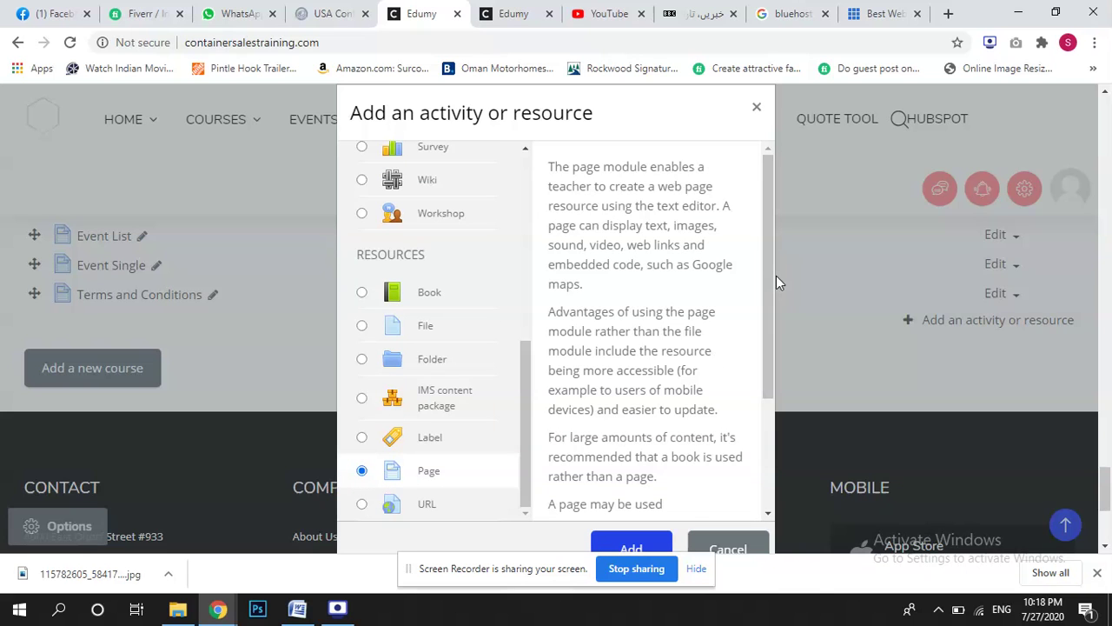
left_click_drag(772, 270, 800, 400)
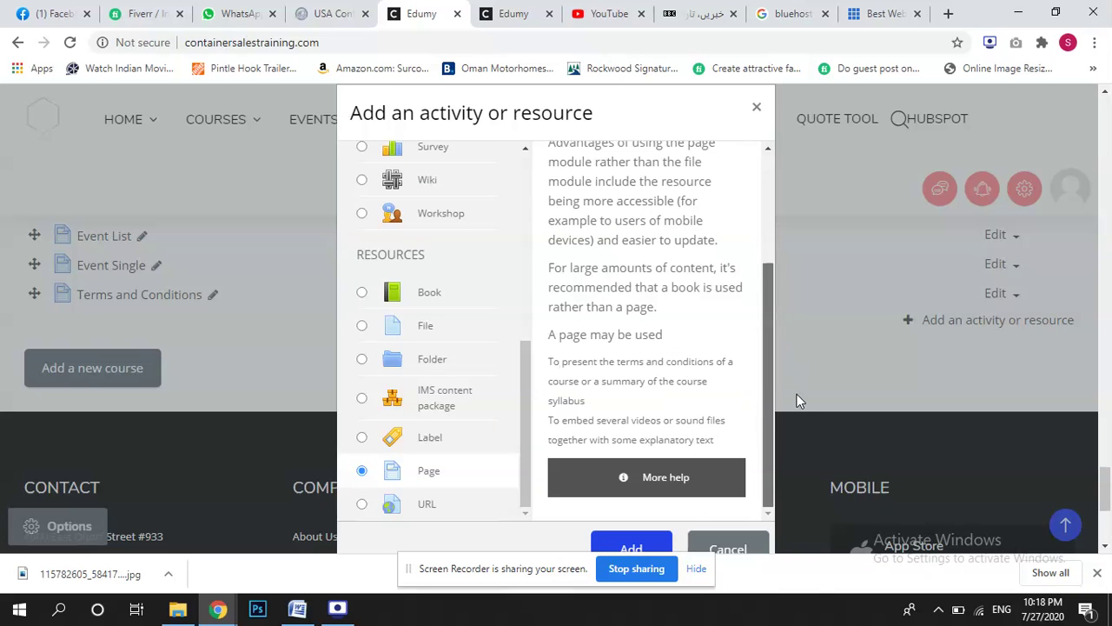
left_click(728, 549)
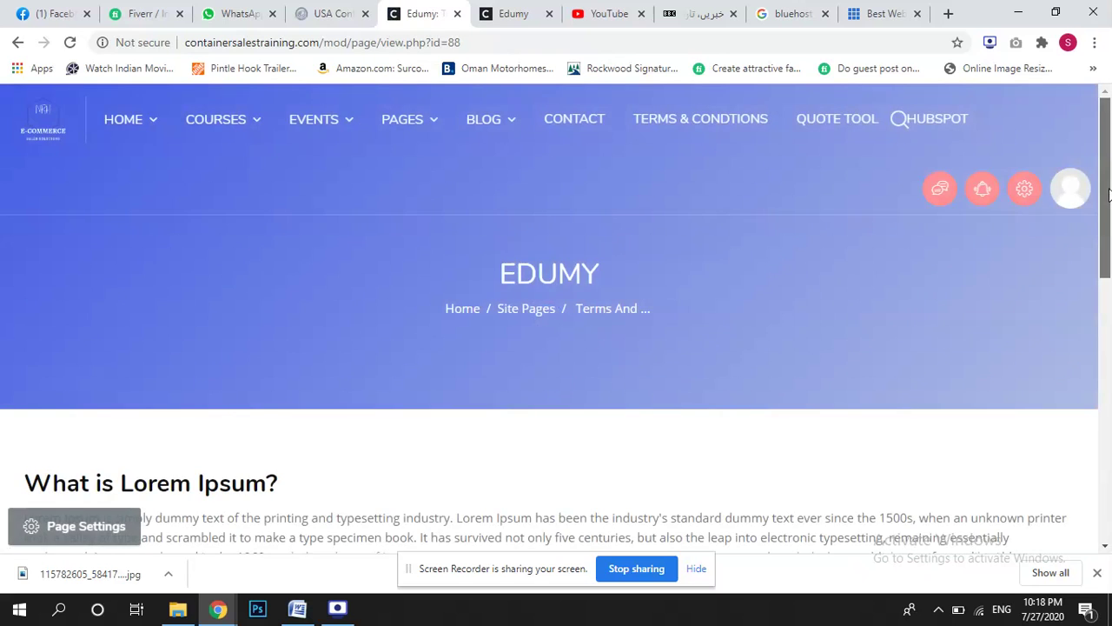
left_click(1109, 375)
scroll(1110, 375, "up", 2)
left_click_drag(232, 277, 503, 425)
scroll(1110, 274, "up", 1)
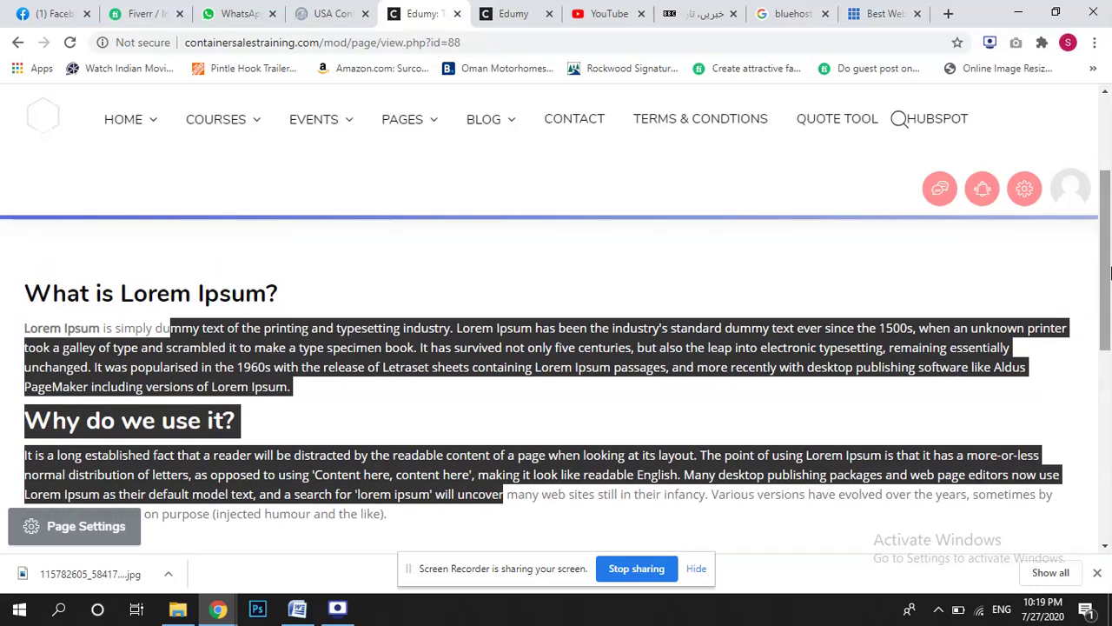
left_click(1023, 188)
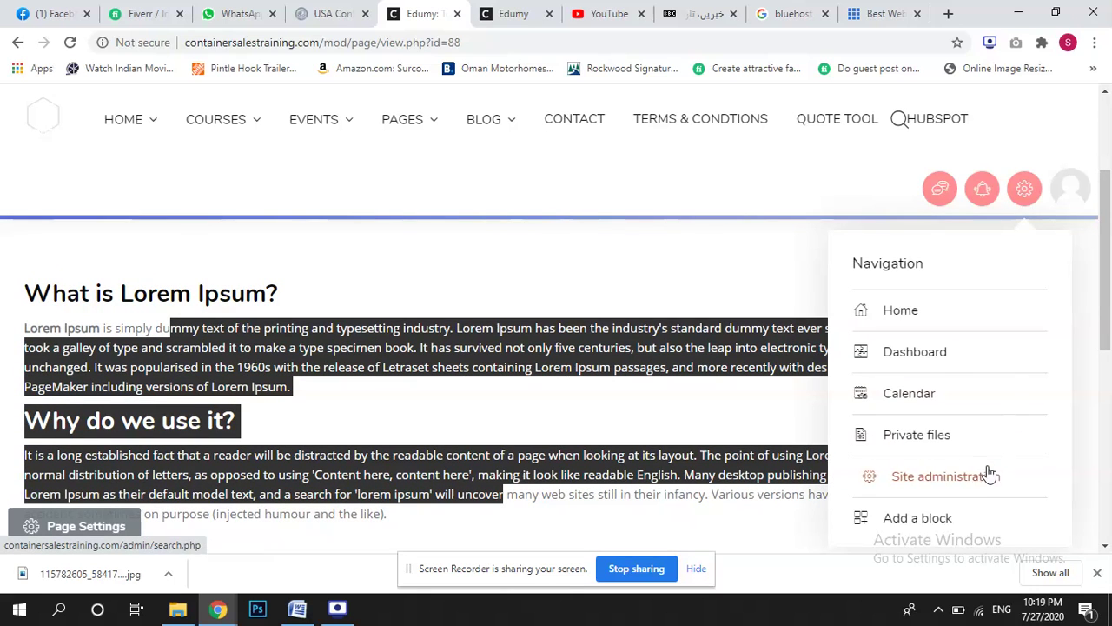
left_click(927, 518)
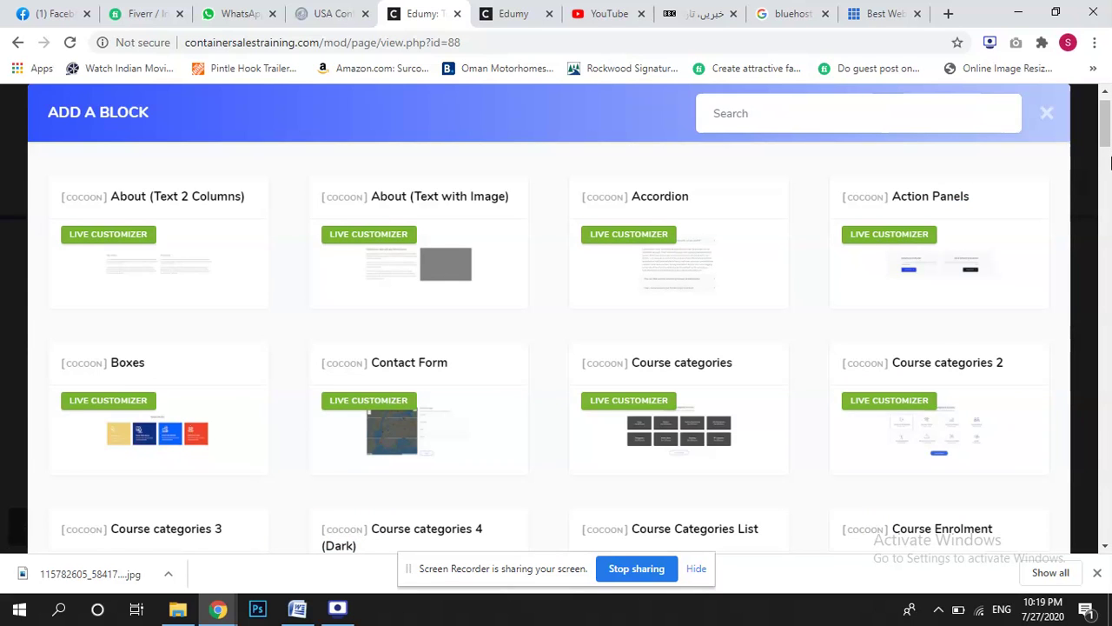
left_click(1085, 264)
left_click(1026, 191)
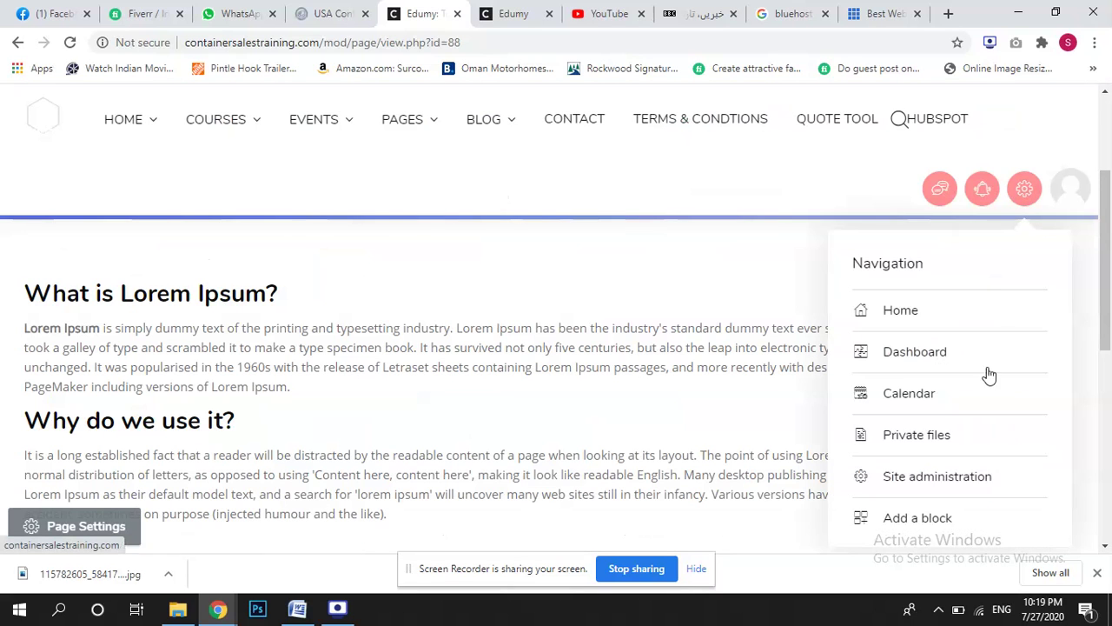
left_click(931, 516)
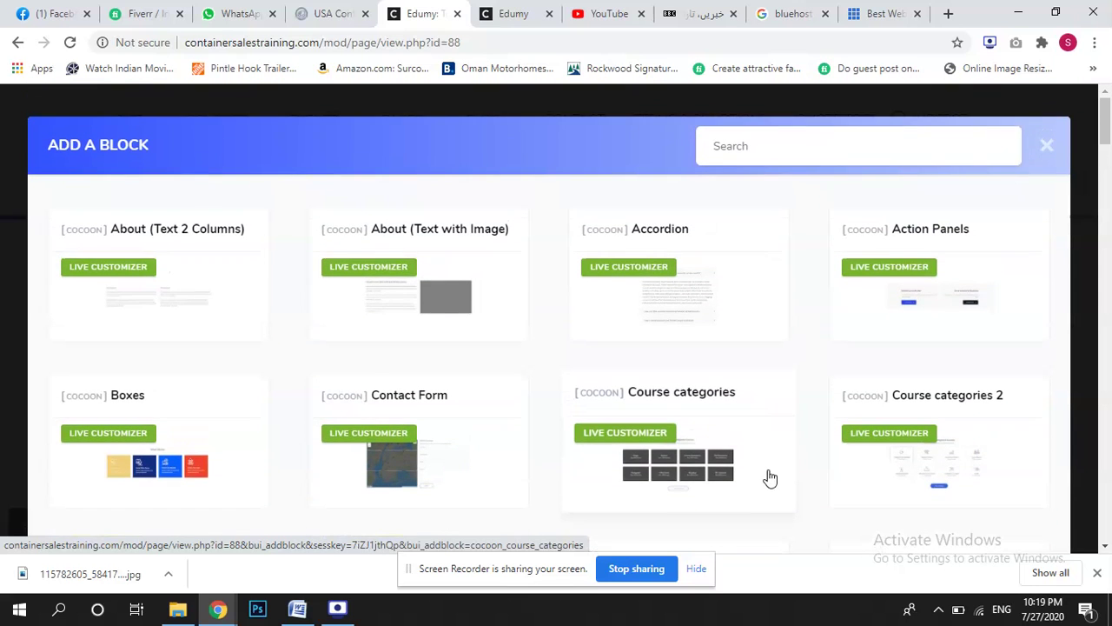
scroll(770, 477, "down", 3)
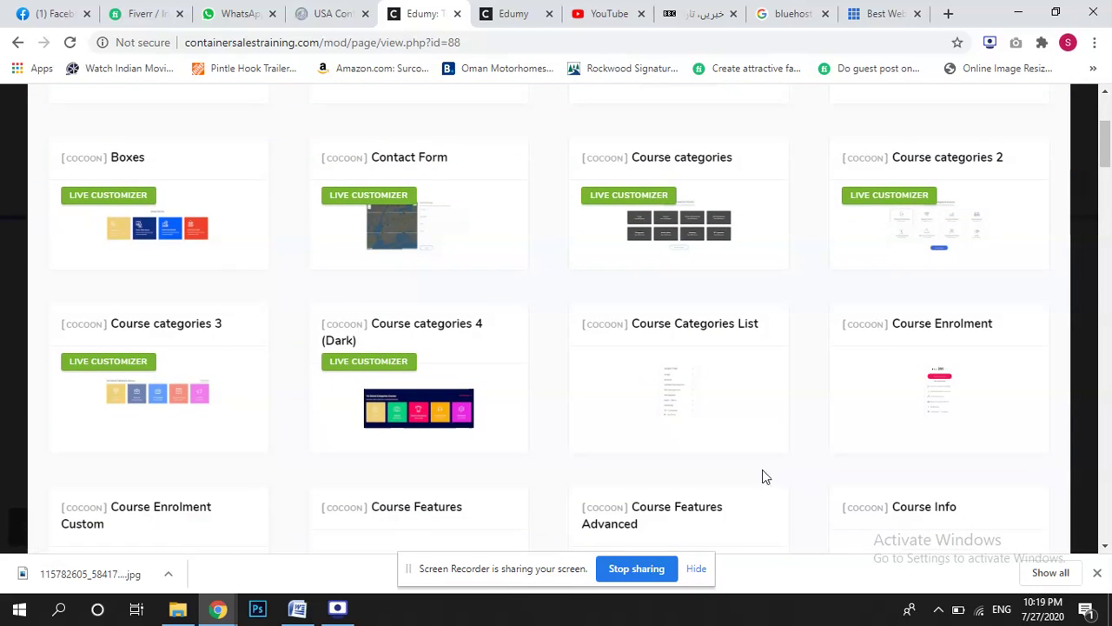
scroll(741, 451, "down", 1)
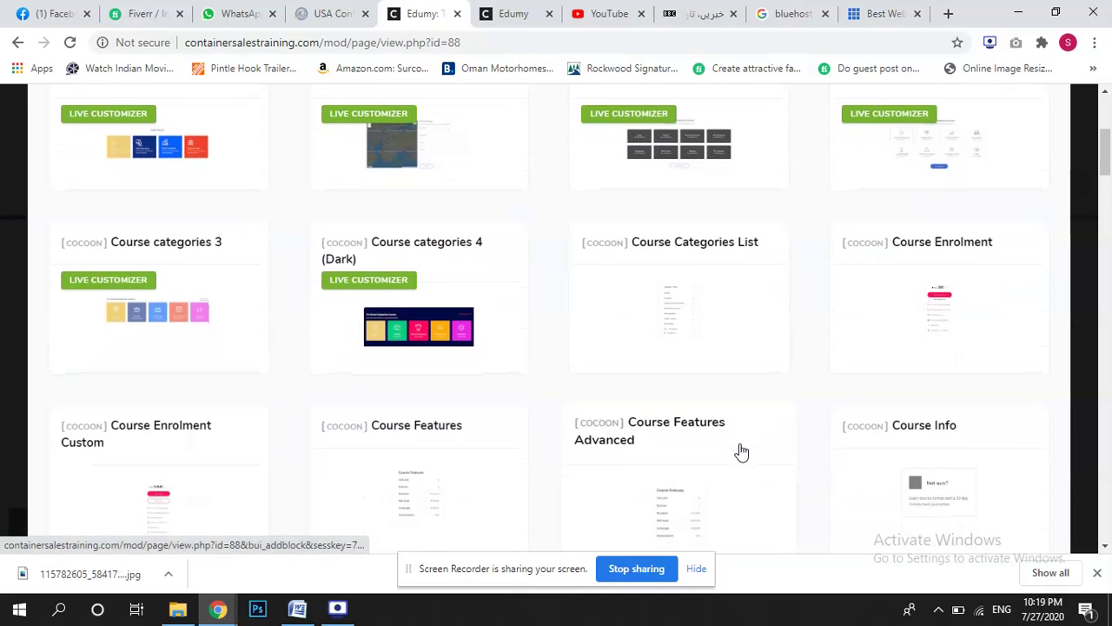
scroll(741, 451, "down", 2)
scroll(742, 451, "up", 2)
scroll(741, 452, "up", 1)
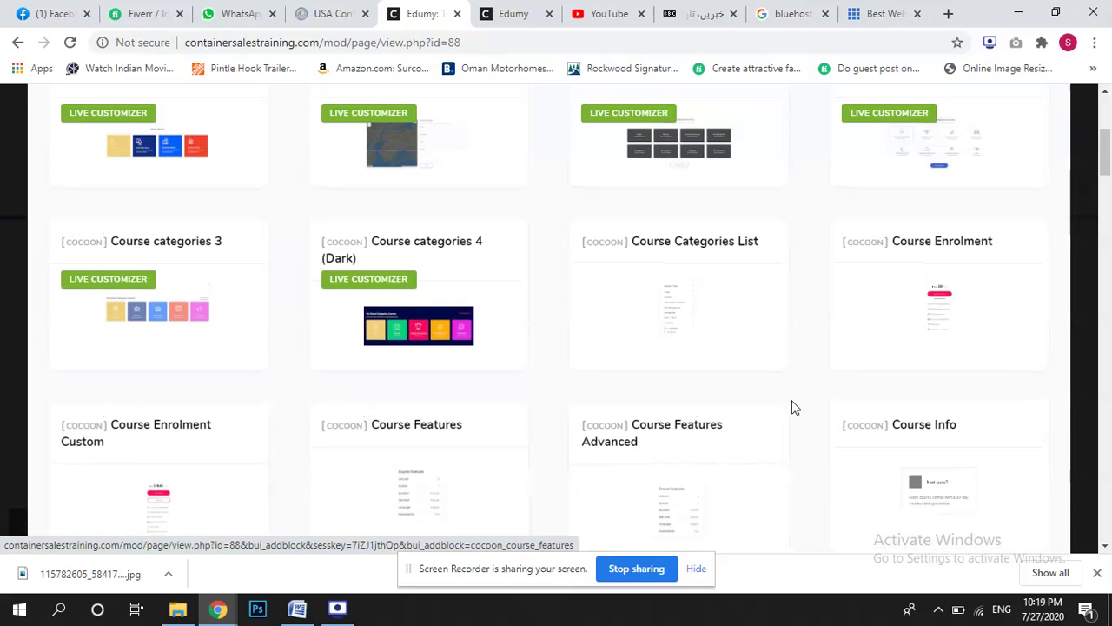
scroll(792, 408, "up", 1)
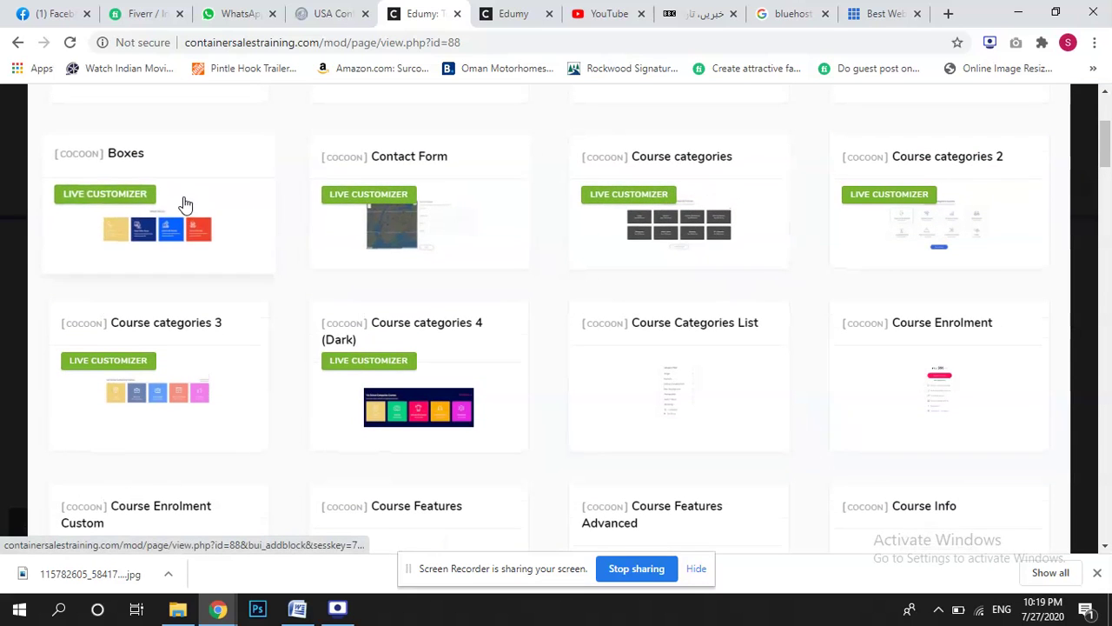
left_click_drag(1105, 139, 1105, 209)
left_click(1024, 188)
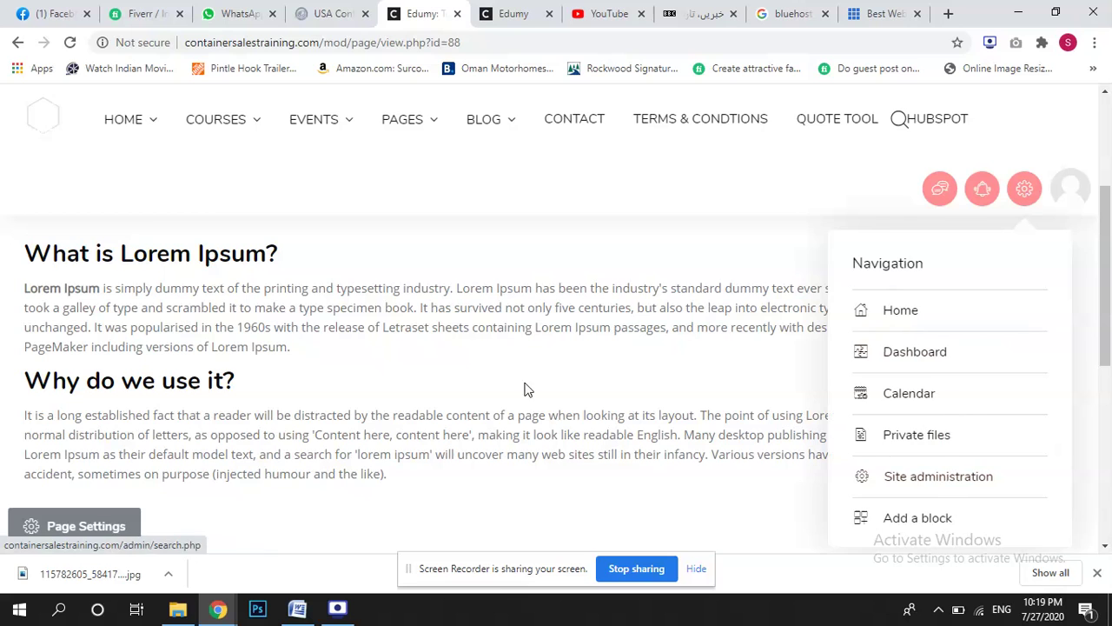
left_click(532, 314)
left_click_drag(1109, 265, 1105, 115)
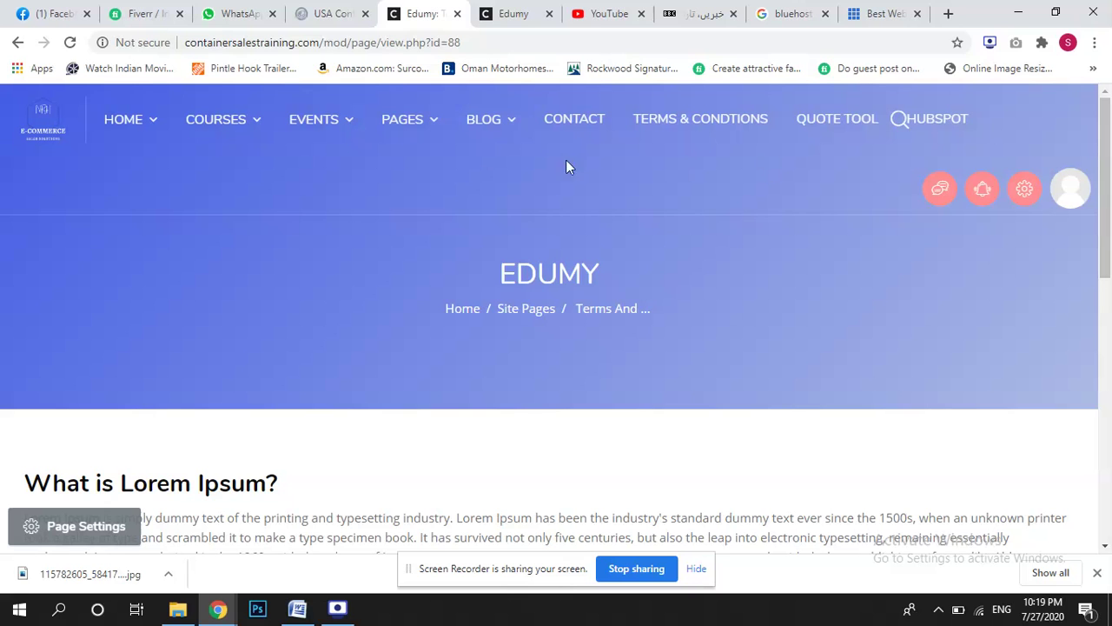
left_click_drag(1108, 169, 1107, 96)
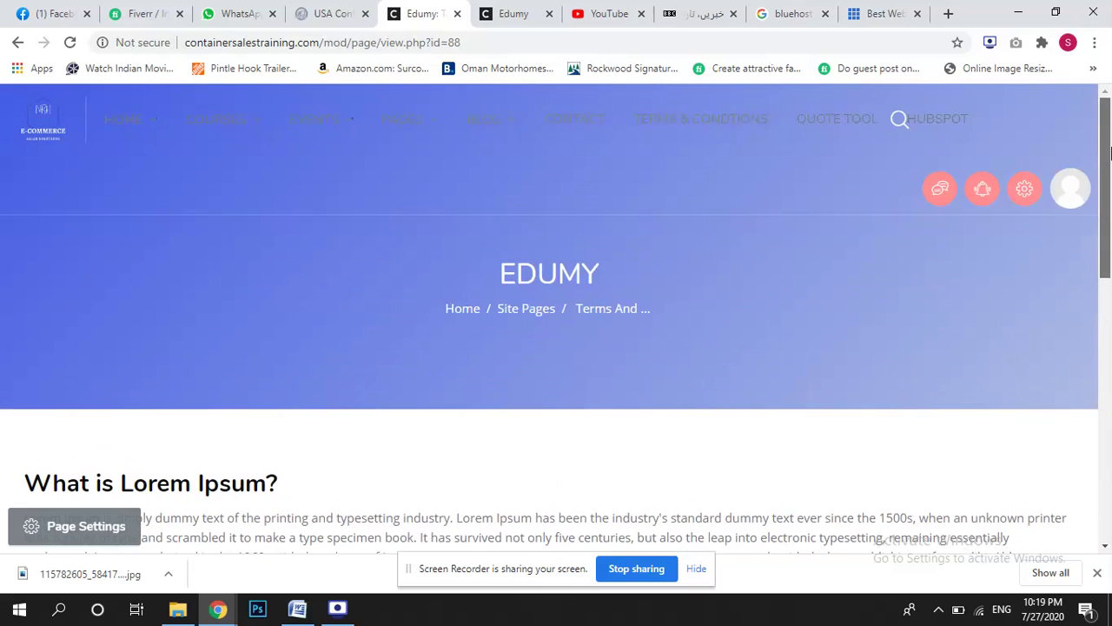
Return to the site home page and bring the category grid into view
left_click(124, 118)
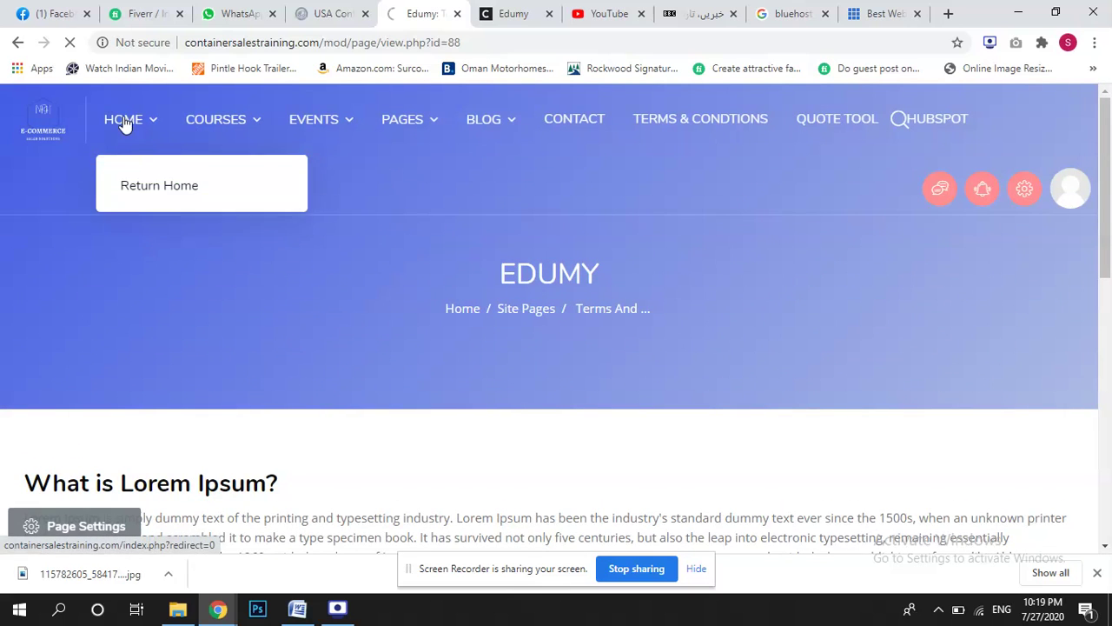
left_click(148, 200)
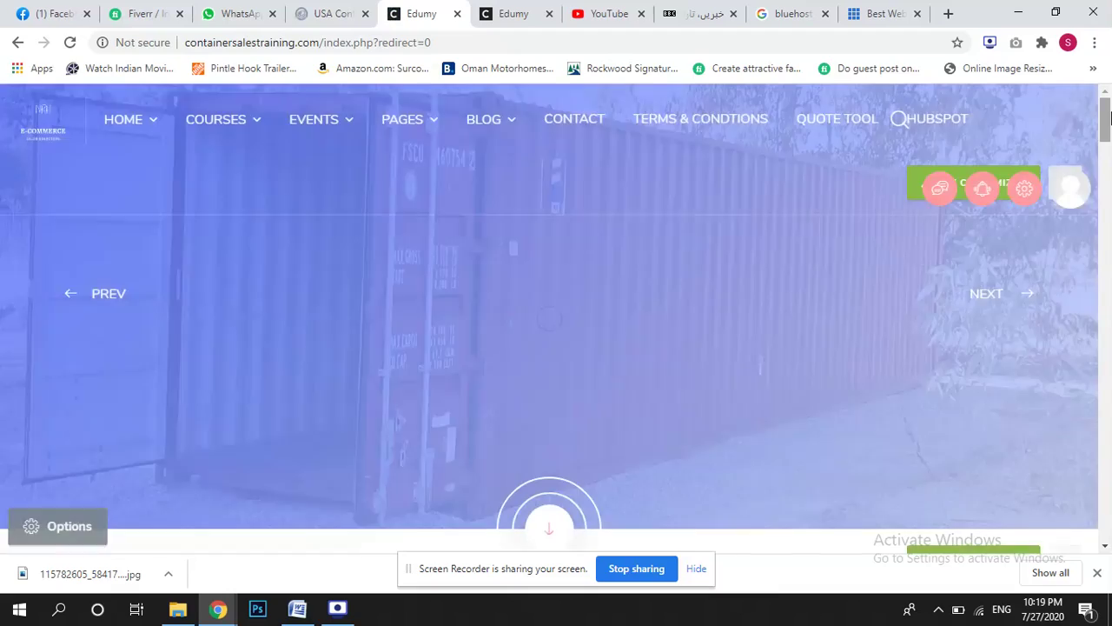
left_click_drag(1109, 122, 1109, 166)
Open Container Sales Basic Lectures from the Container Sales category and expand its General section
left_click(966, 388)
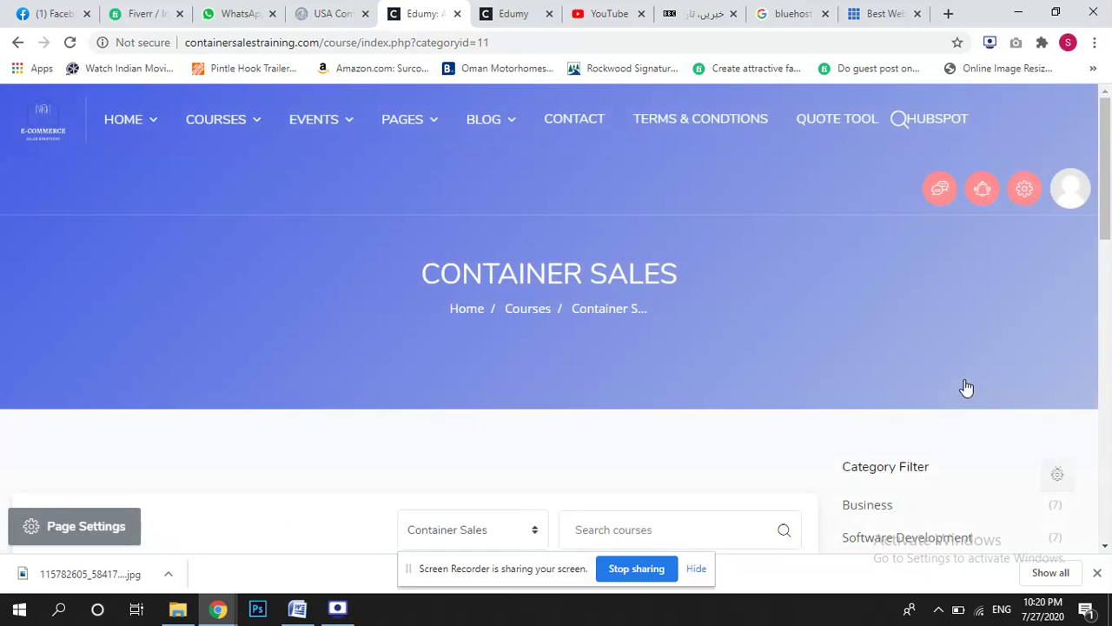
scroll(1110, 248, "down", 4)
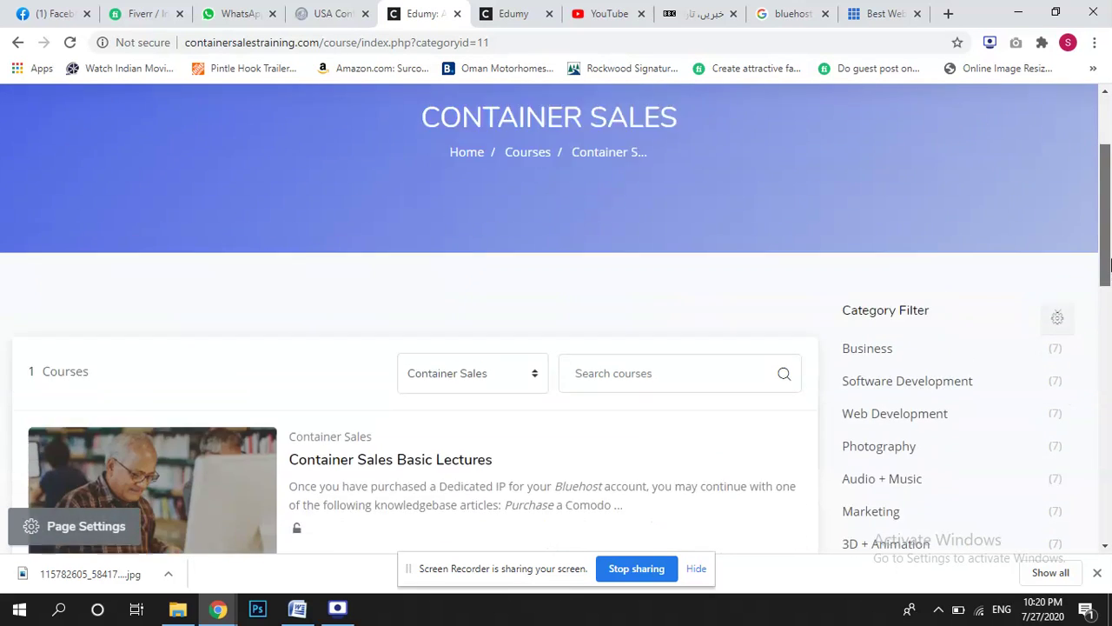
left_click(428, 298)
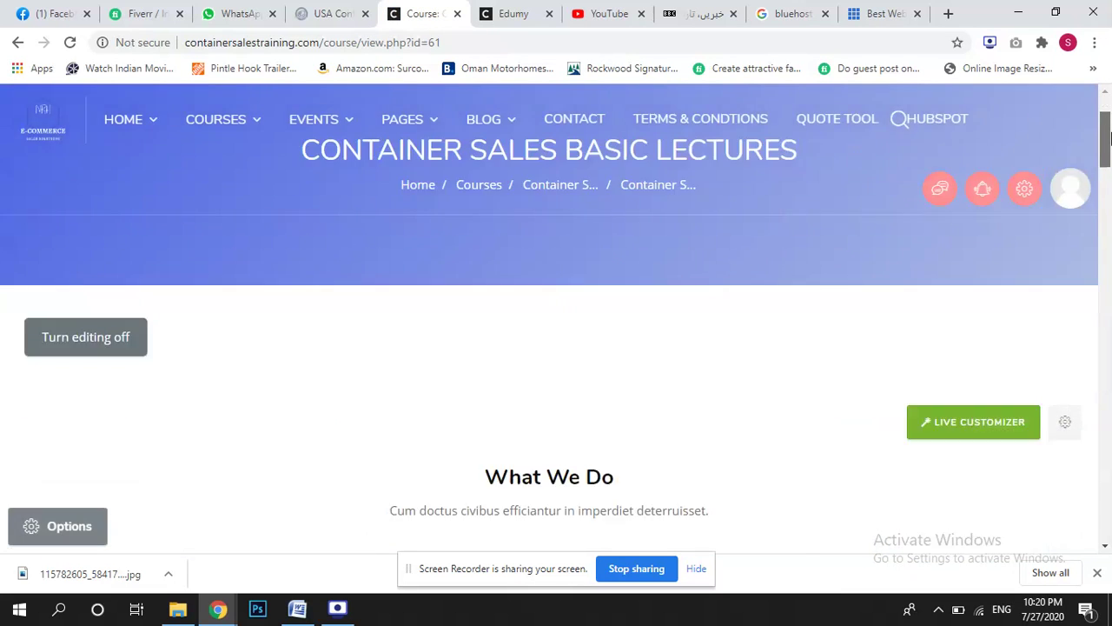
left_click_drag(1108, 119, 1091, 356)
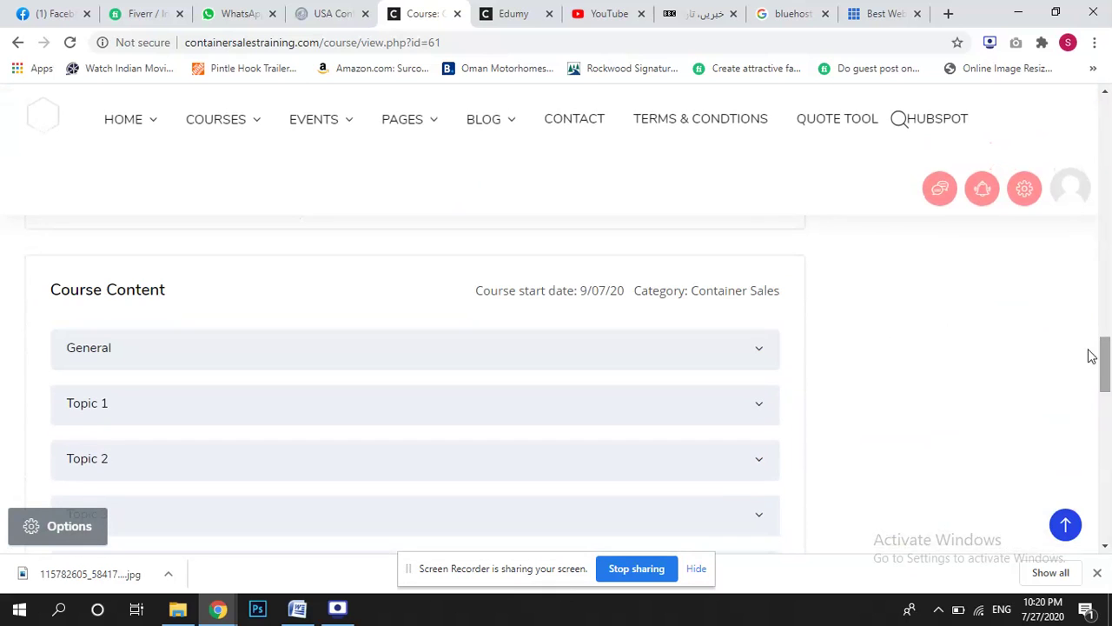
left_click(733, 364)
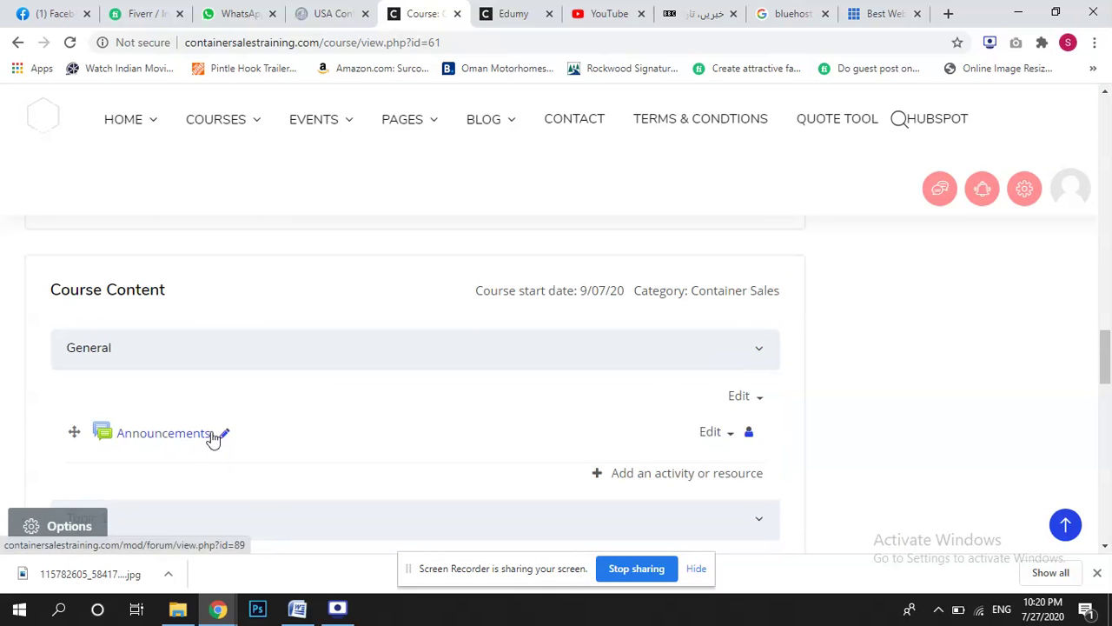
left_click_drag(1107, 352, 1108, 409)
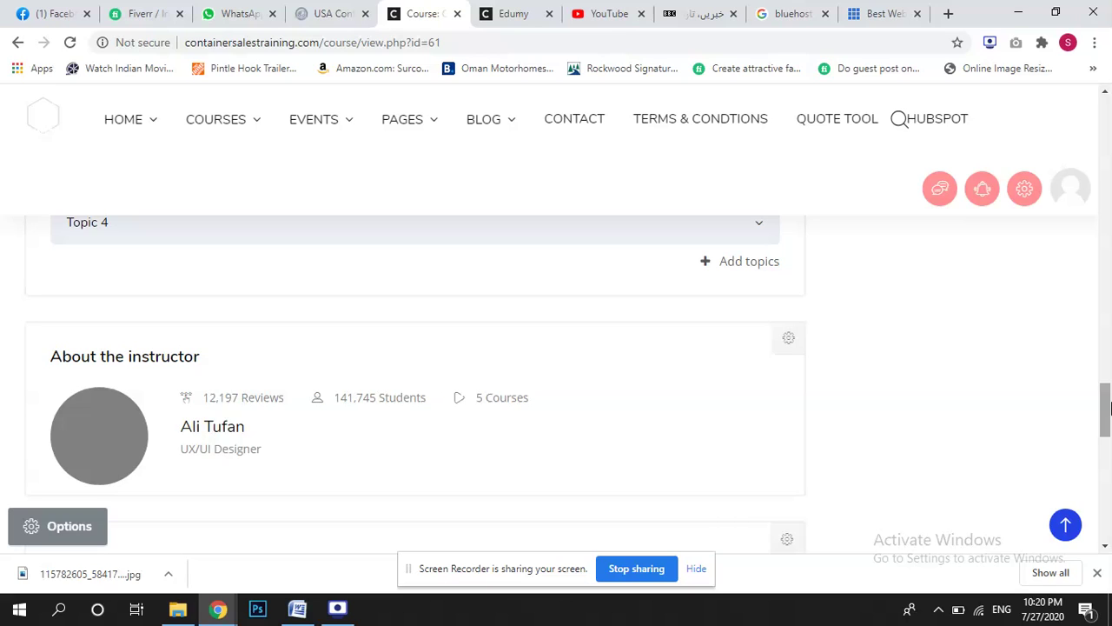
left_click_drag(1108, 408, 1108, 306)
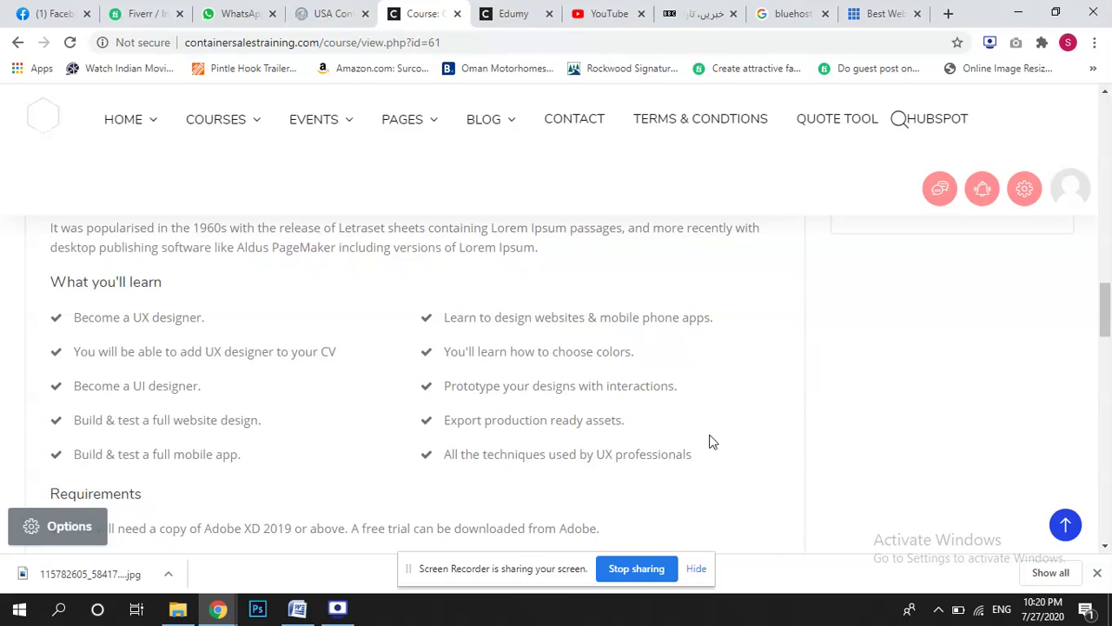